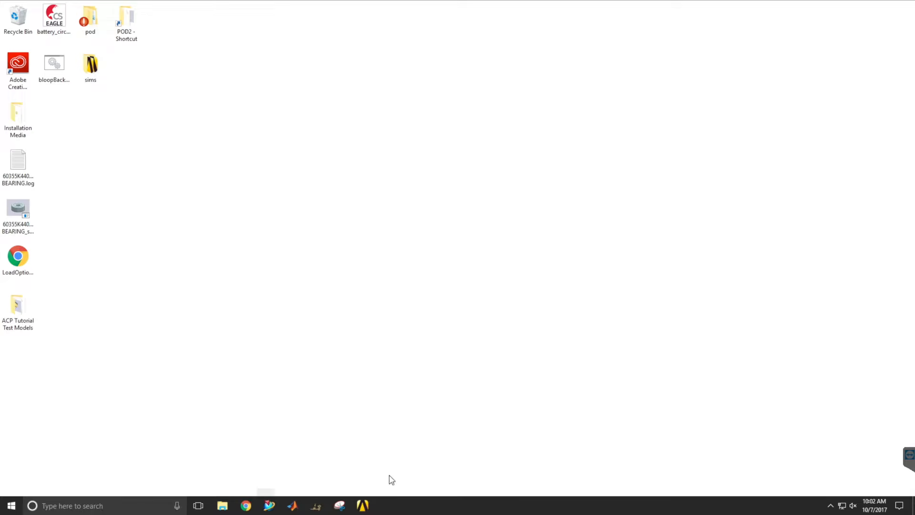
Launch ANSYS Workbench and add an ACP (Pre) system to the project schematic.
left_click(364, 506)
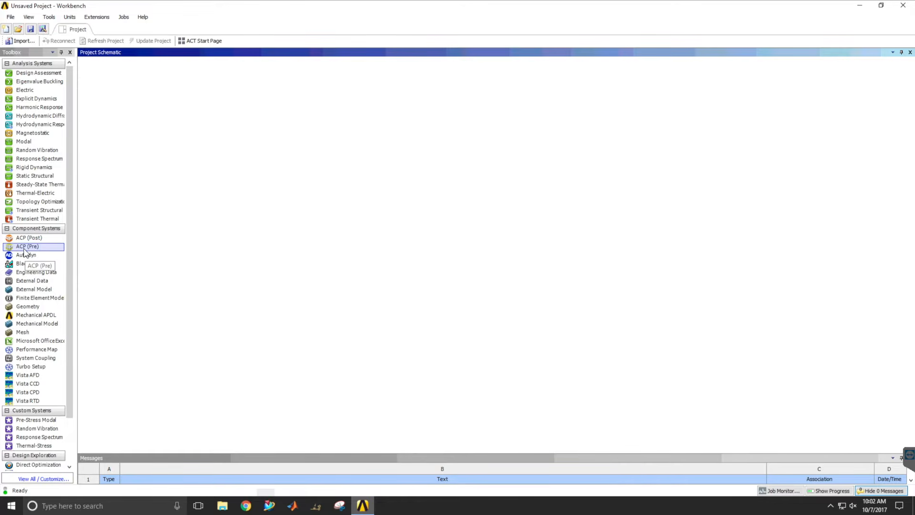
left_click_drag(24, 249, 125, 112)
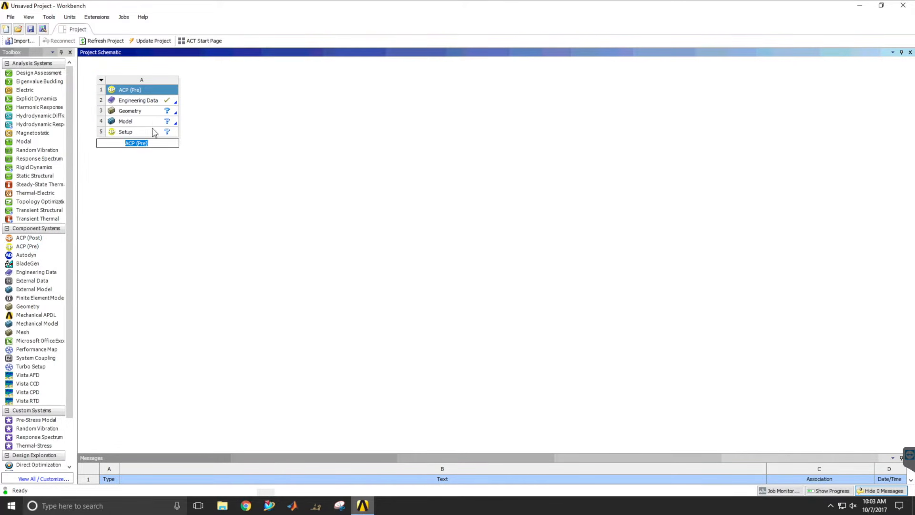
Open the ACP (Pre) system's engineering data and display the Composite Materials library from the data sources.
double_click(145, 102)
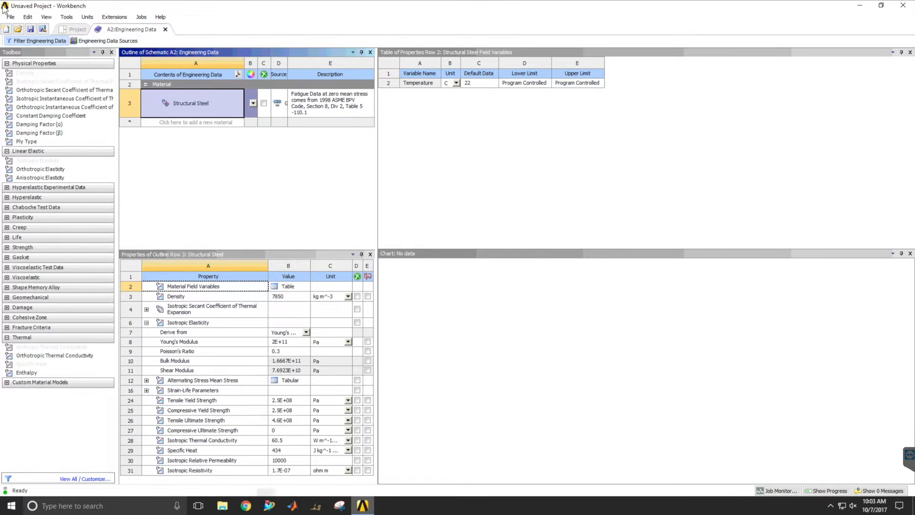
left_click(109, 45)
left_click_drag(374, 85, 370, 121)
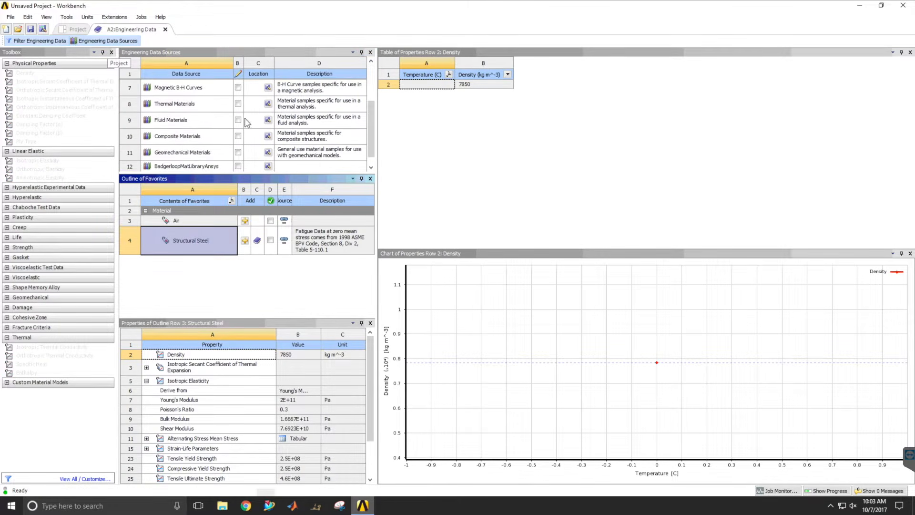
left_click(187, 136)
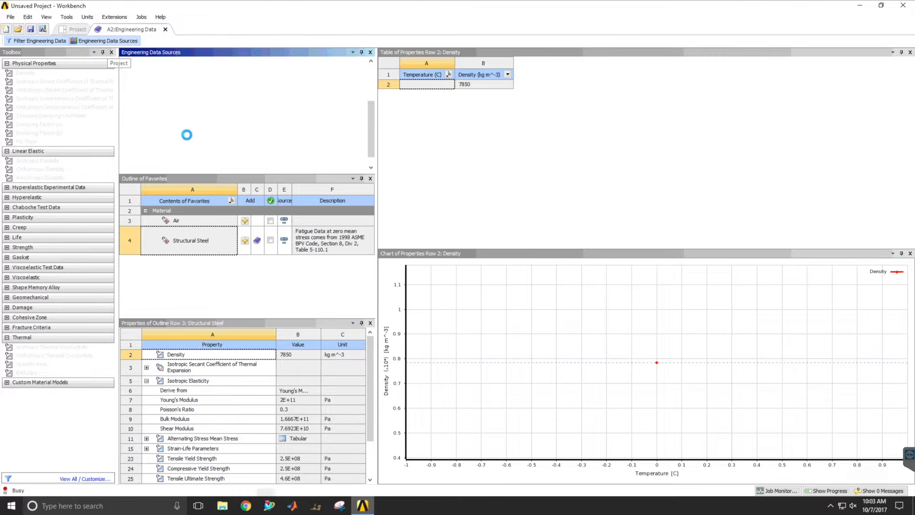
left_click_drag(377, 214, 523, 219)
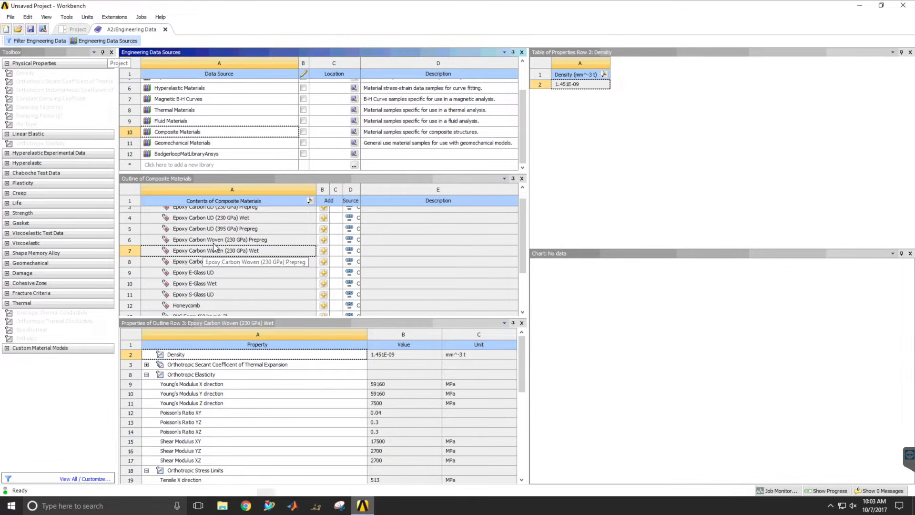
Add Epoxy Carbon Woven (230 GPa) Prepreg and Honeycomb to the engineering data, and return to the project schematic.
left_click(324, 239)
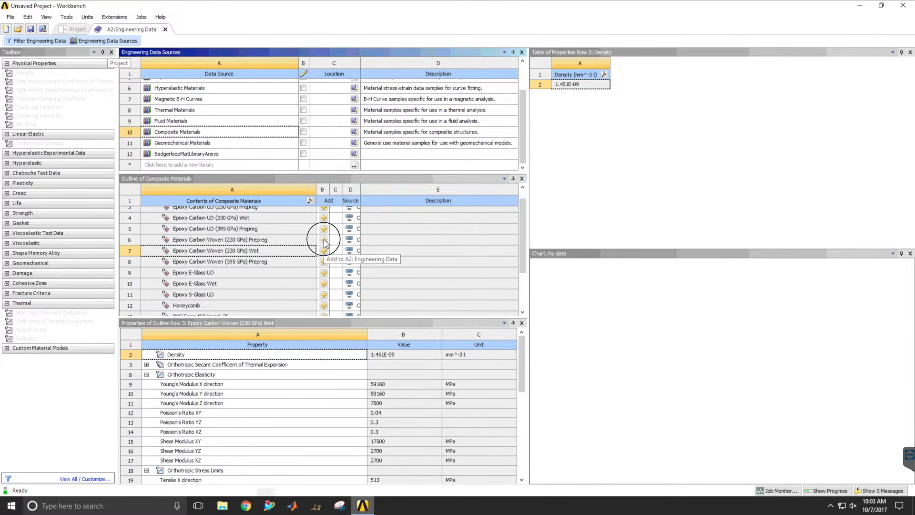
left_click_drag(523, 237, 522, 265)
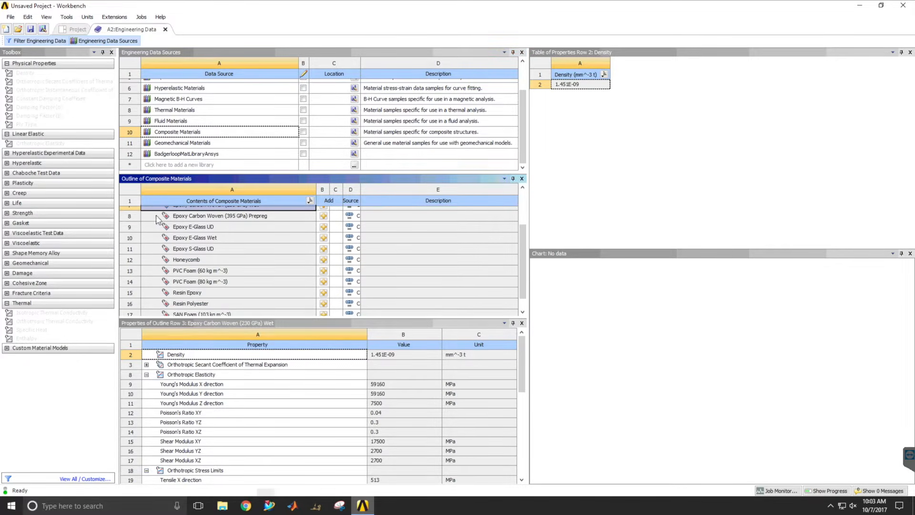
left_click(324, 259)
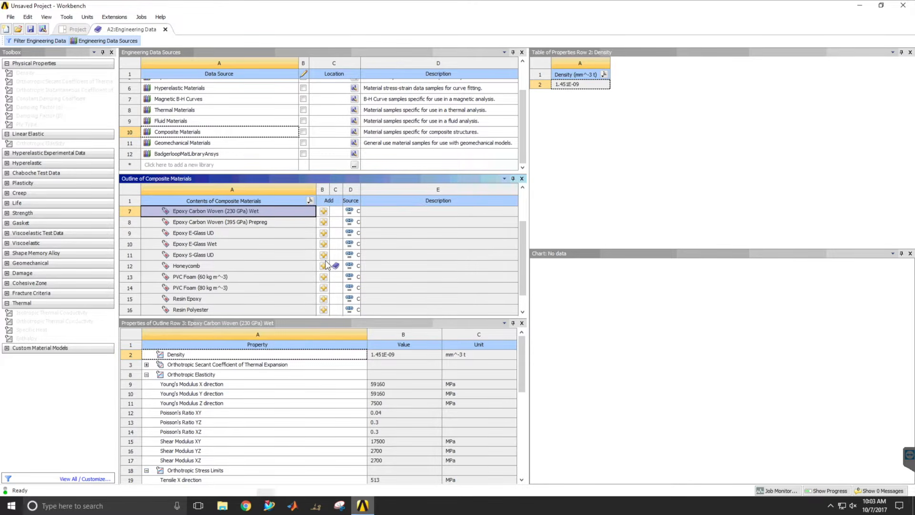
left_click(77, 31)
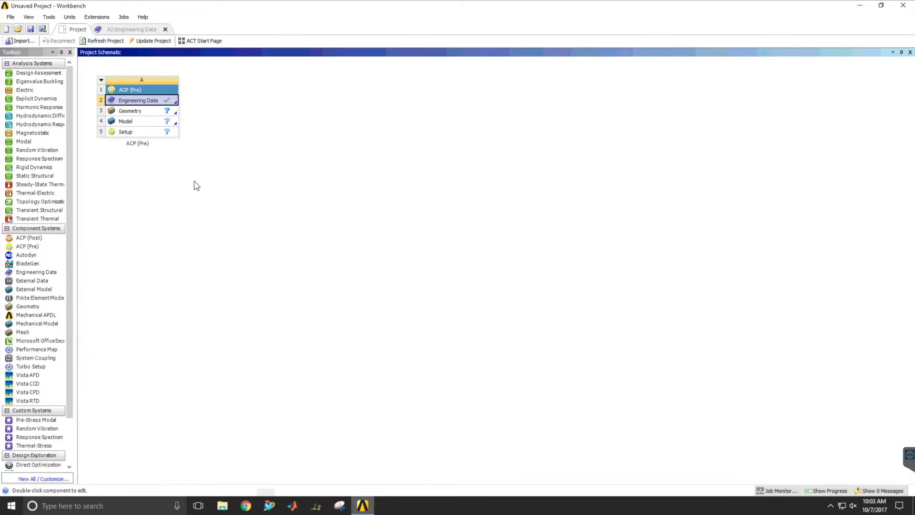
Import the file ACP Test Part PARASOLID.x_t as the ACP (Pre) system's geometry.
left_click(149, 113)
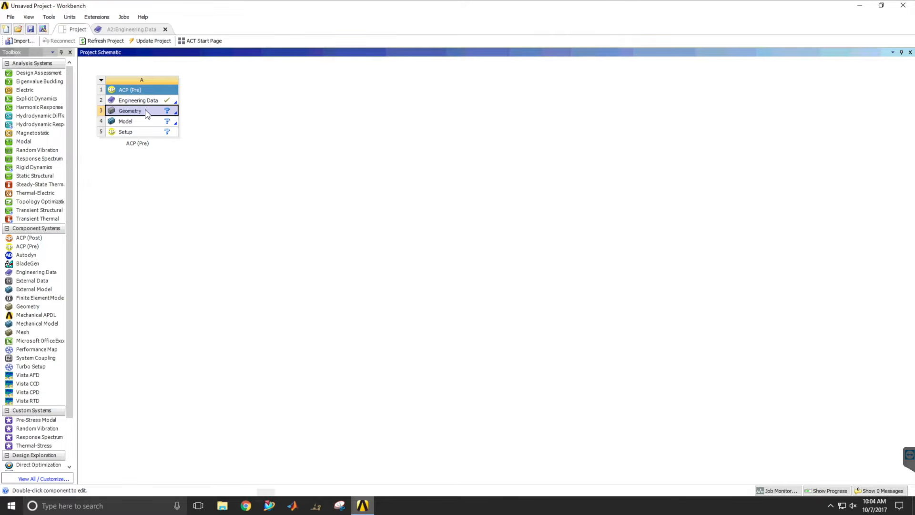
right_click(147, 113)
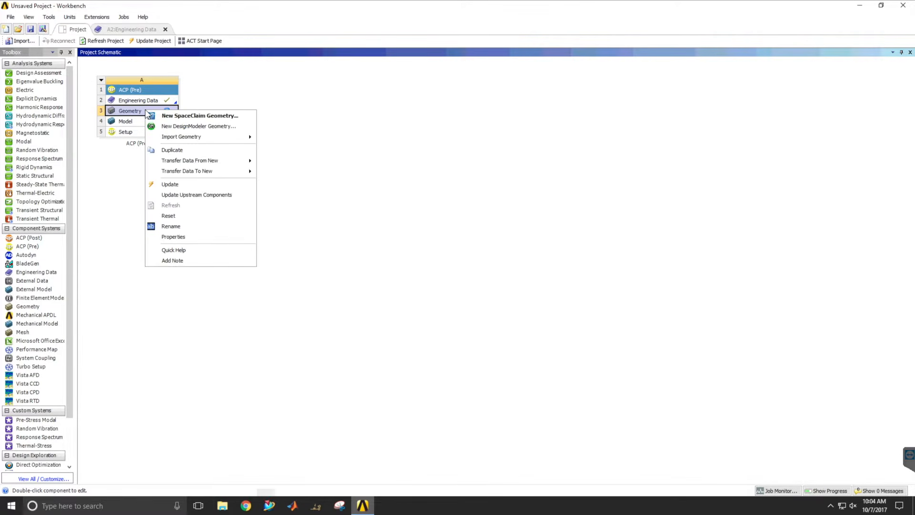
mouse_move(214, 138)
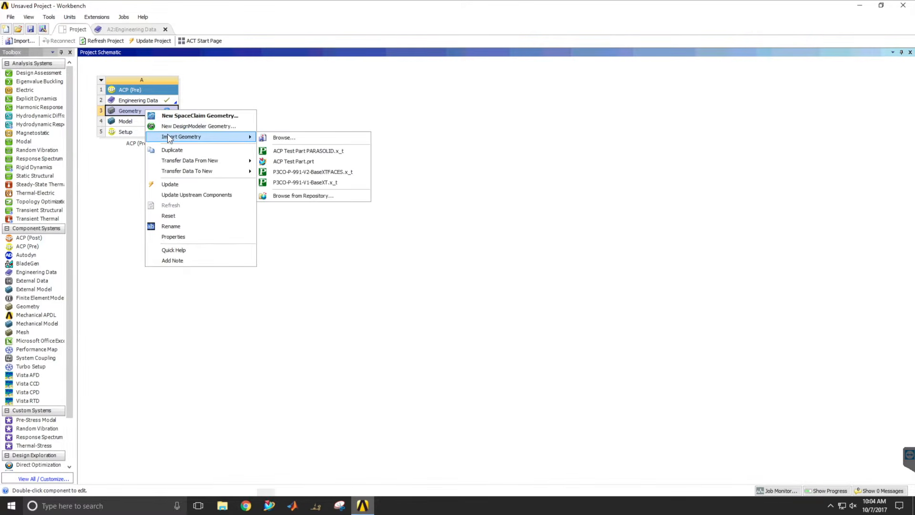
left_click(279, 139)
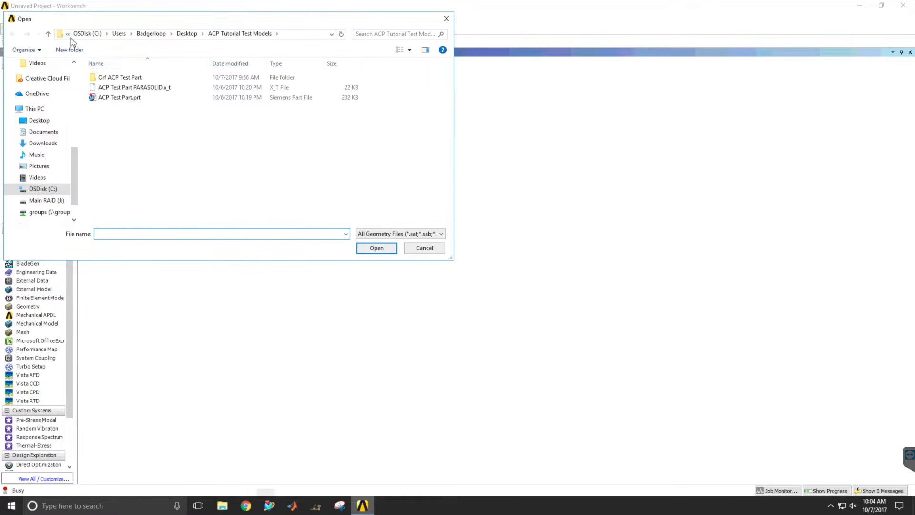
left_click(134, 87)
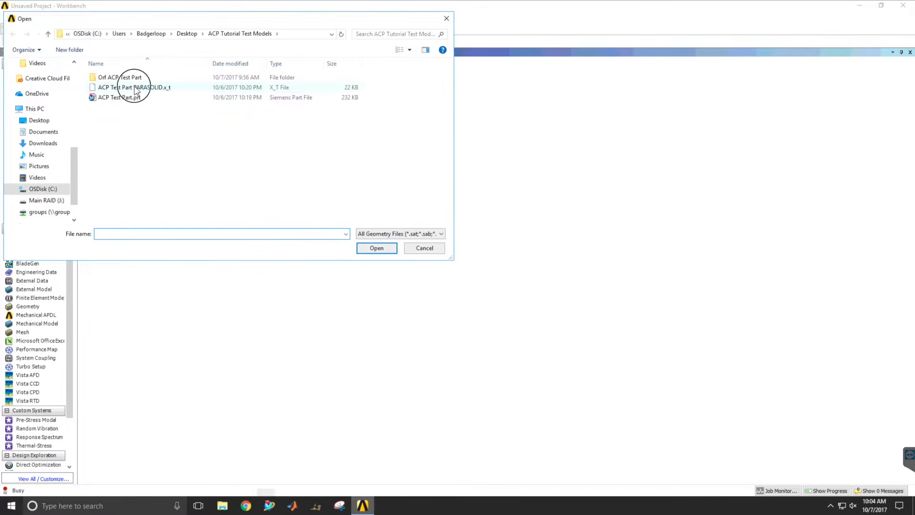
left_click(375, 250)
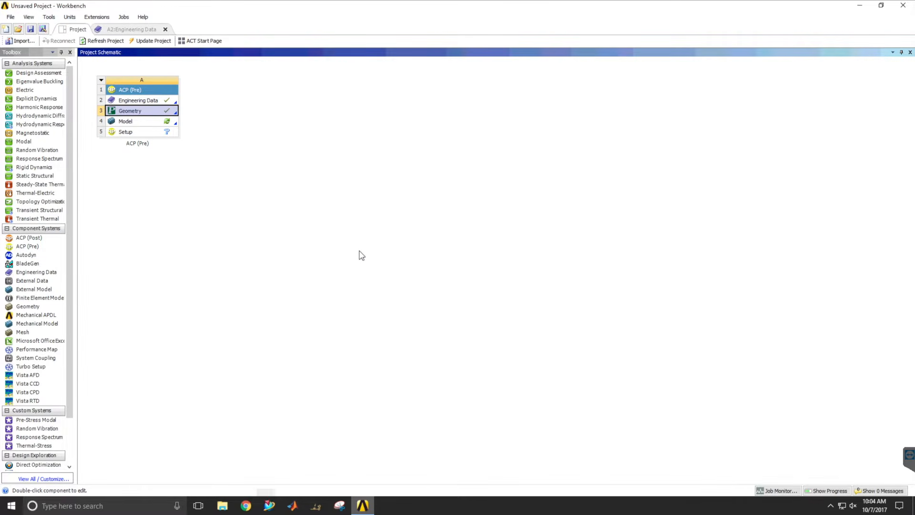
Open the model in Mechanical and set the thickness of Part 1 to 3 mm.
double_click(159, 121)
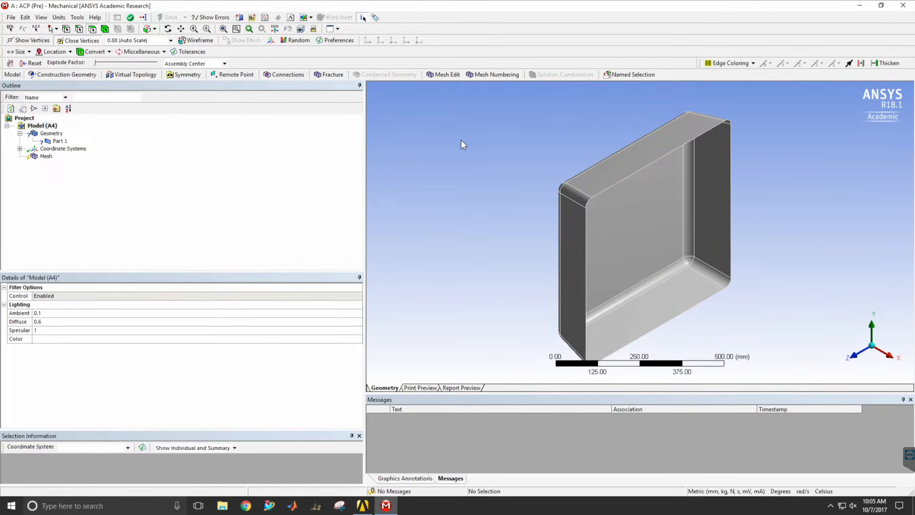
middle_click_drag(627, 235, 517, 151)
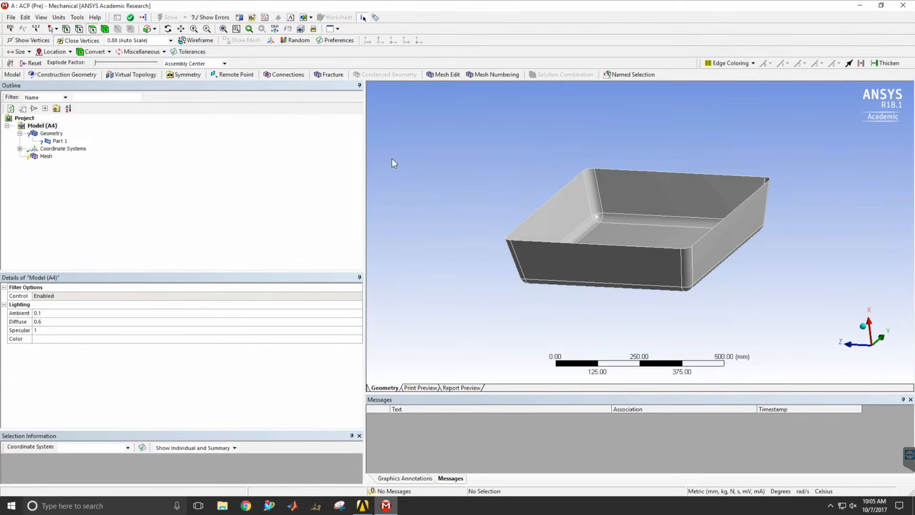
left_click(57, 141)
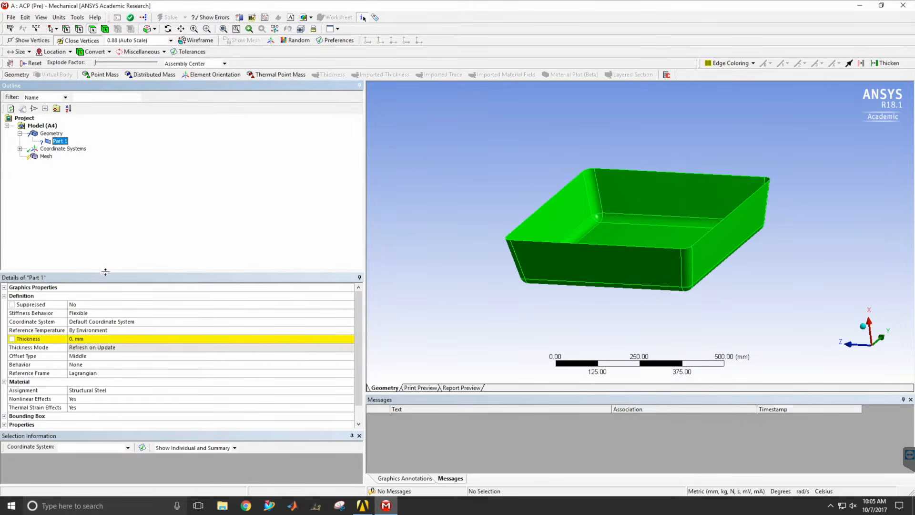
left_click(88, 339)
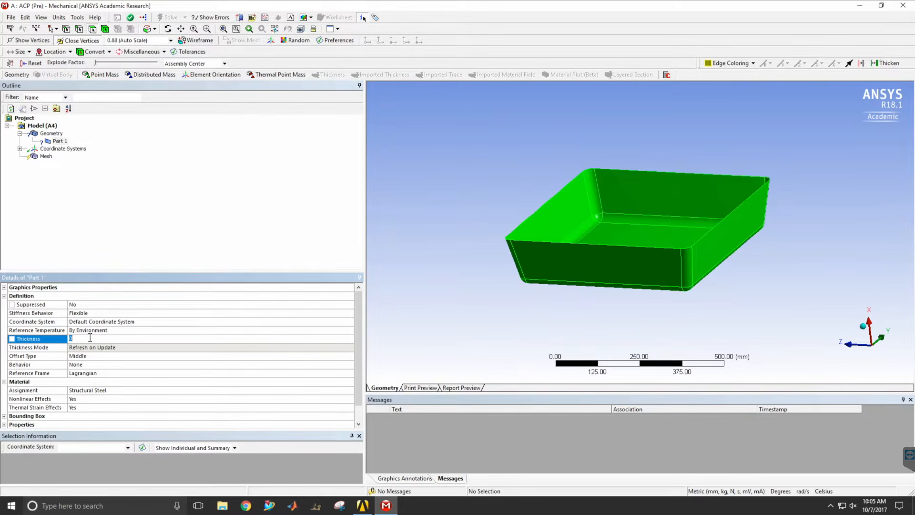
type("3")
key("Return")
Set the mesh's target quality to 0.95.
left_click(43, 150)
left_click(45, 157)
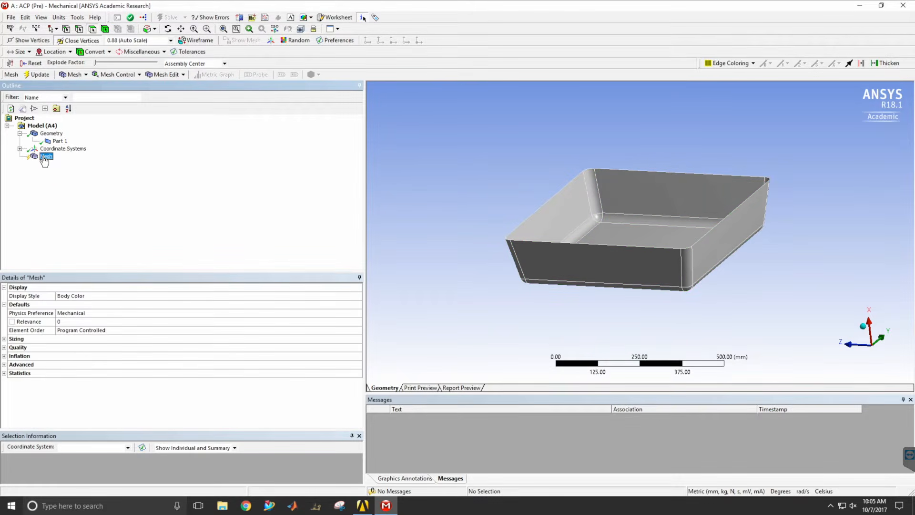
left_click(133, 75)
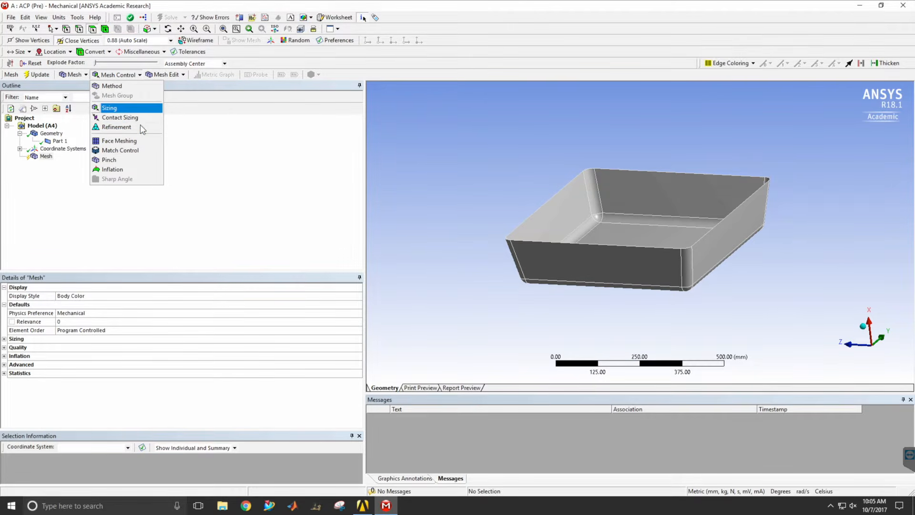
left_click(191, 173)
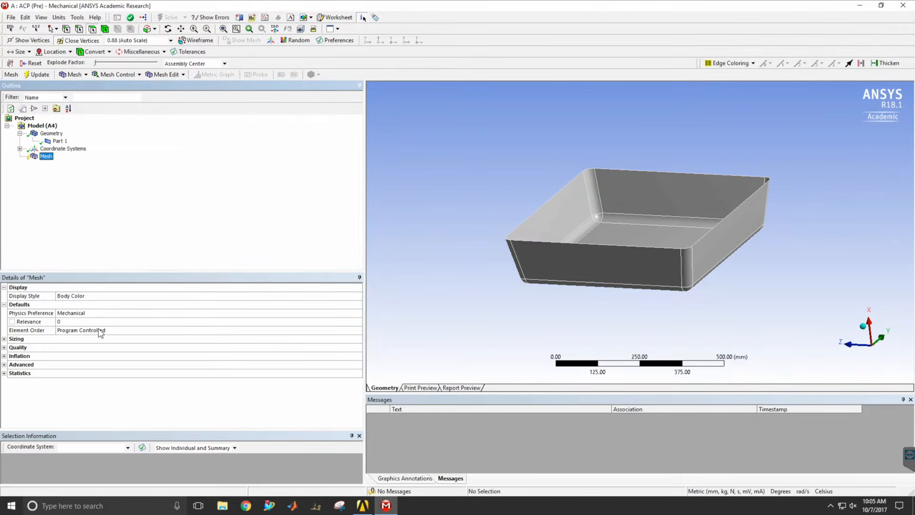
left_click(4, 348)
left_click(89, 373)
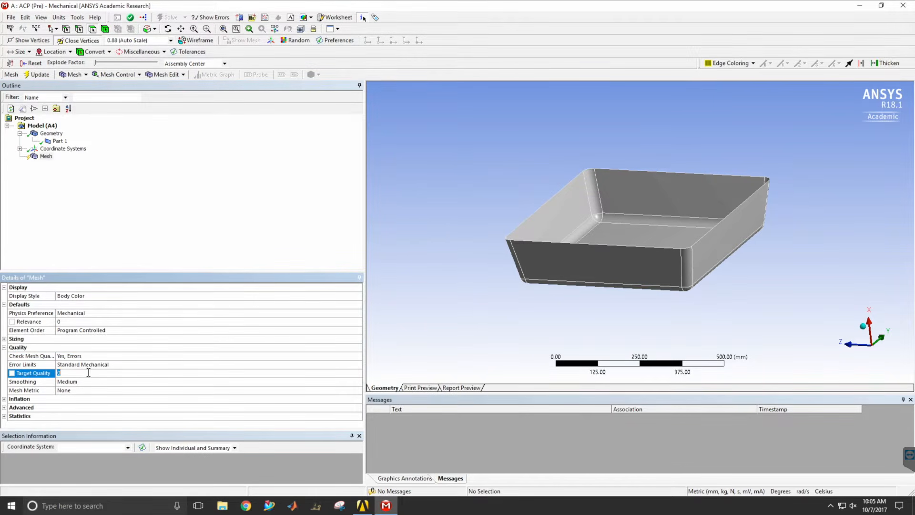
type(".9")
key("Return")
Generate the mesh for the tray-shaped part and inspect it.
left_click(79, 74)
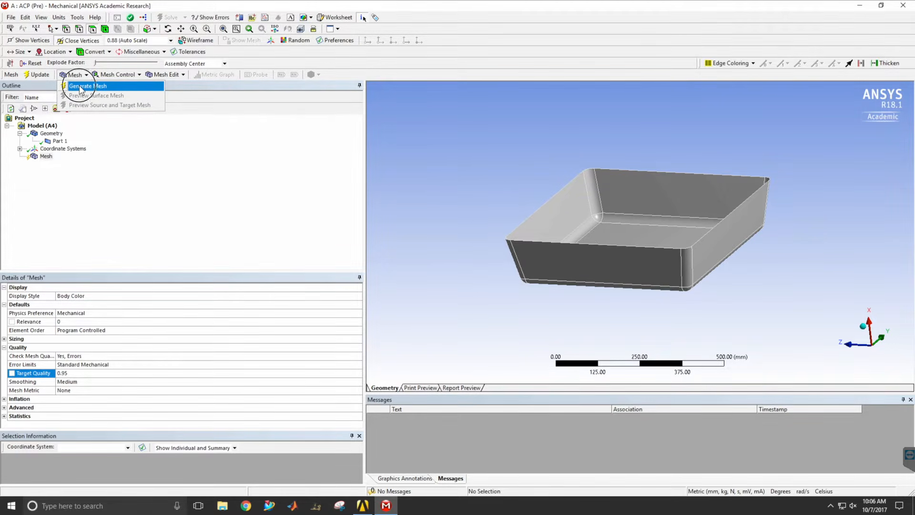
left_click(80, 87)
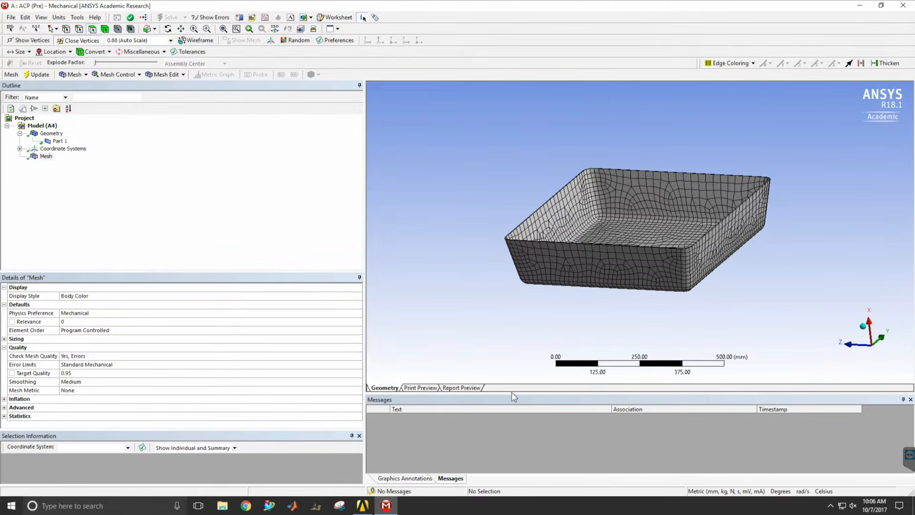
middle_click_drag(685, 274, 636, 282)
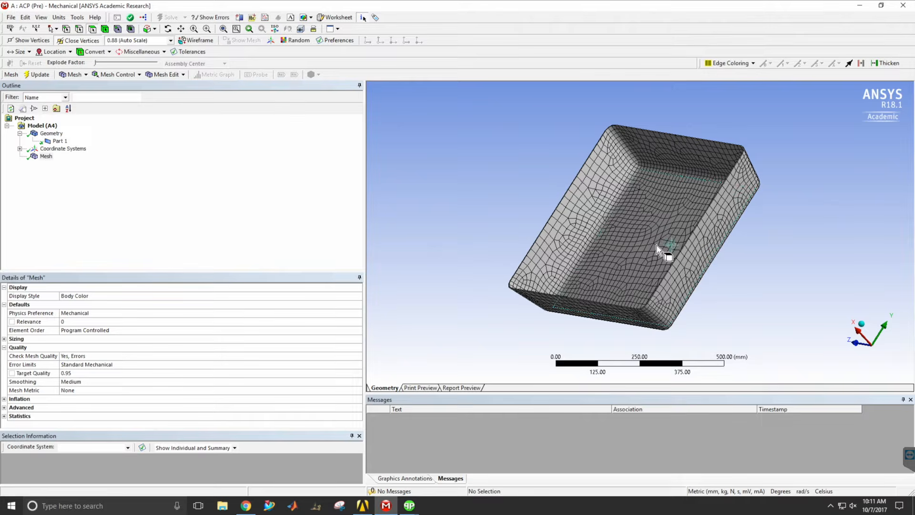
Create a named selection called "bottom" from the large flat face on the underside of the tray.
left_click(51, 134)
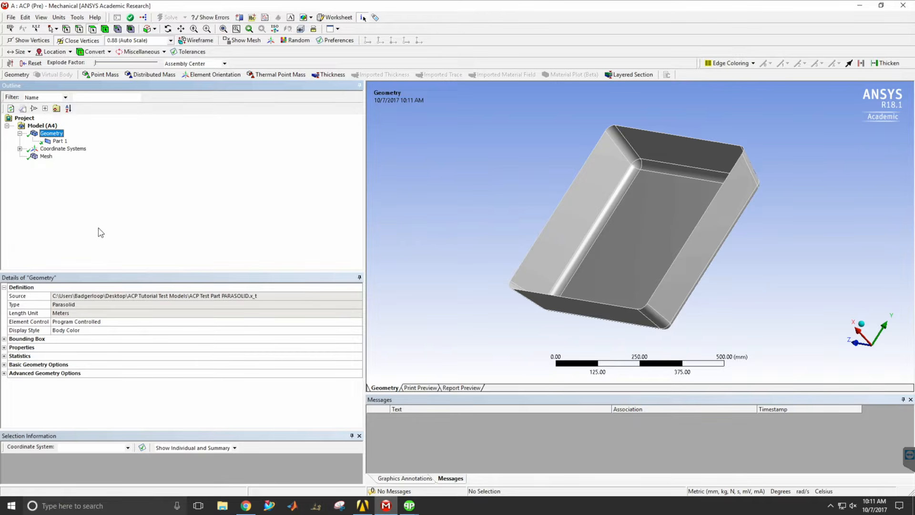
middle_click_drag(808, 289, 510, 256)
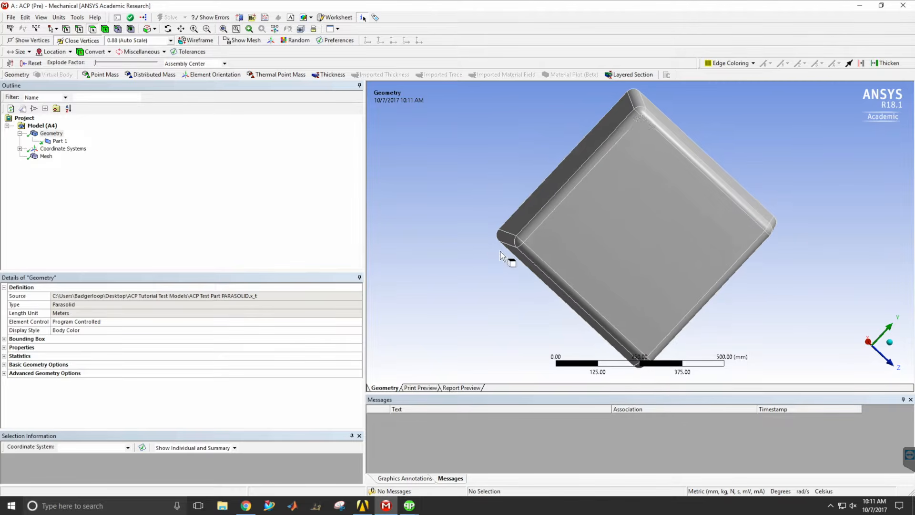
left_click(654, 233)
right_click(653, 233)
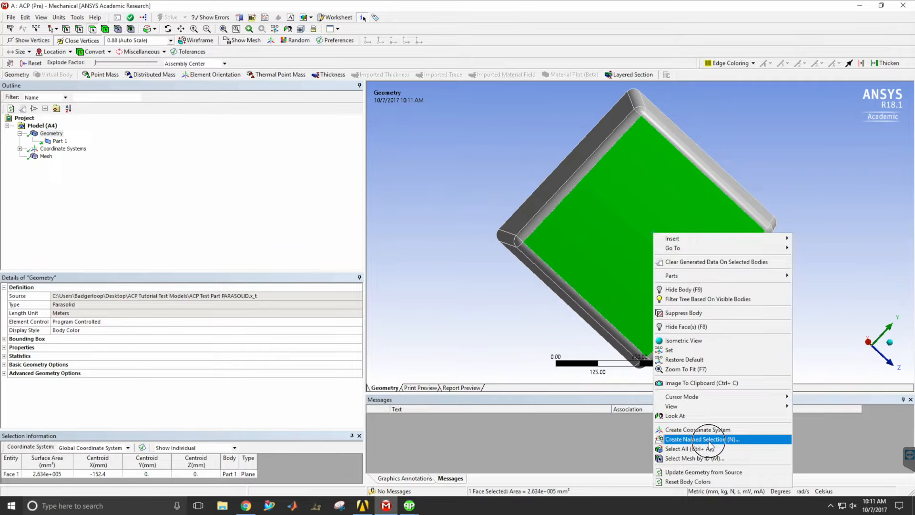
left_click(703, 439)
type("bot")
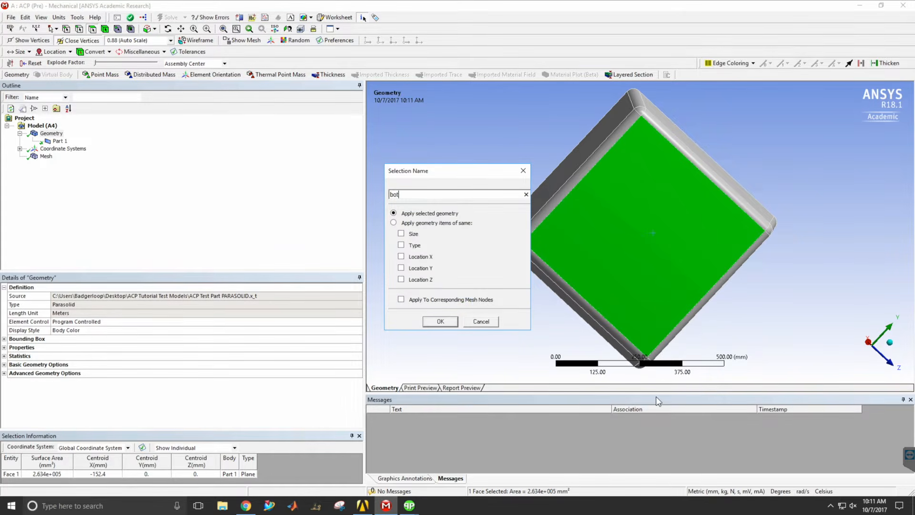
type("tom")
key("Return")
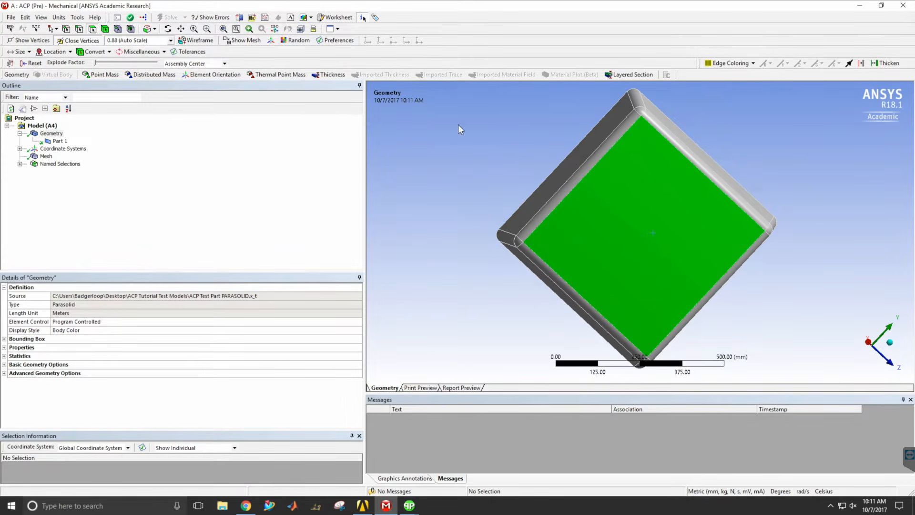
Create a named selection called "edges" from all faces of the tray except the large flat bottom face.
left_click(469, 133)
right_click(481, 278)
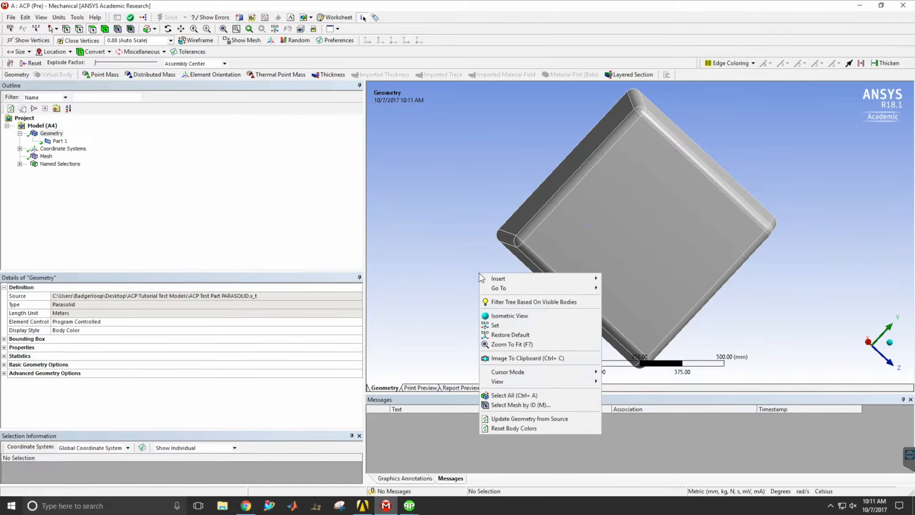
left_click(509, 395)
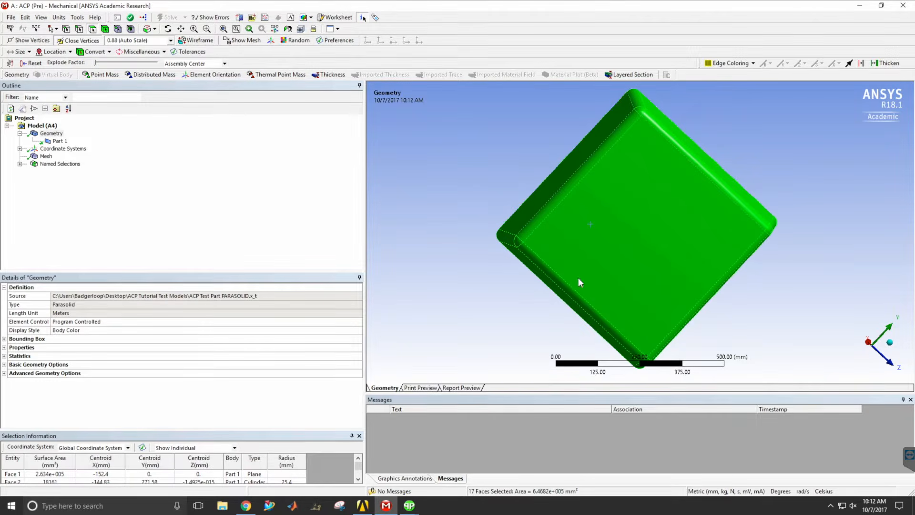
left_click(603, 240, "ctrl")
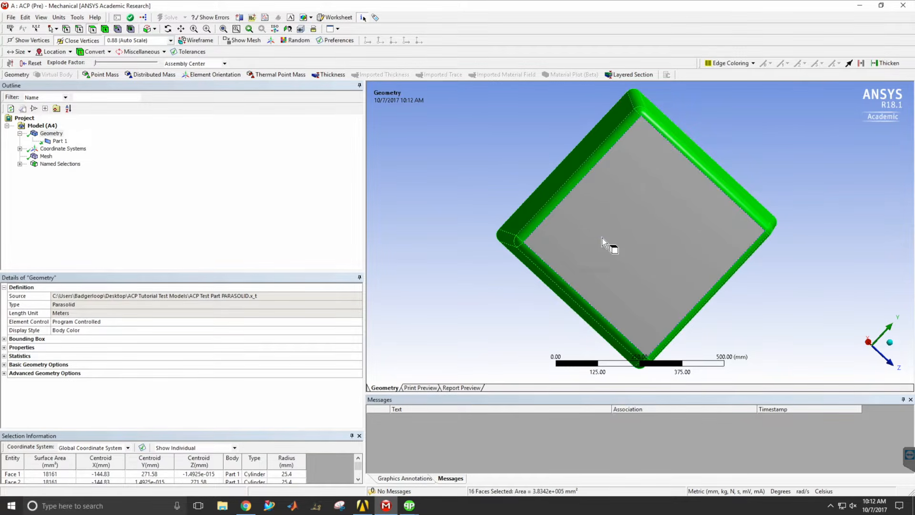
right_click(554, 195)
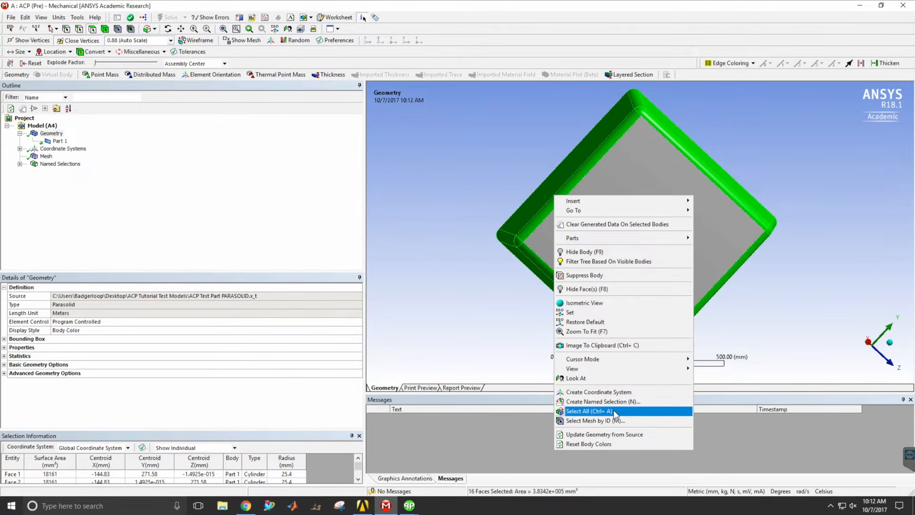
left_click(603, 402)
type("ed")
key("Return")
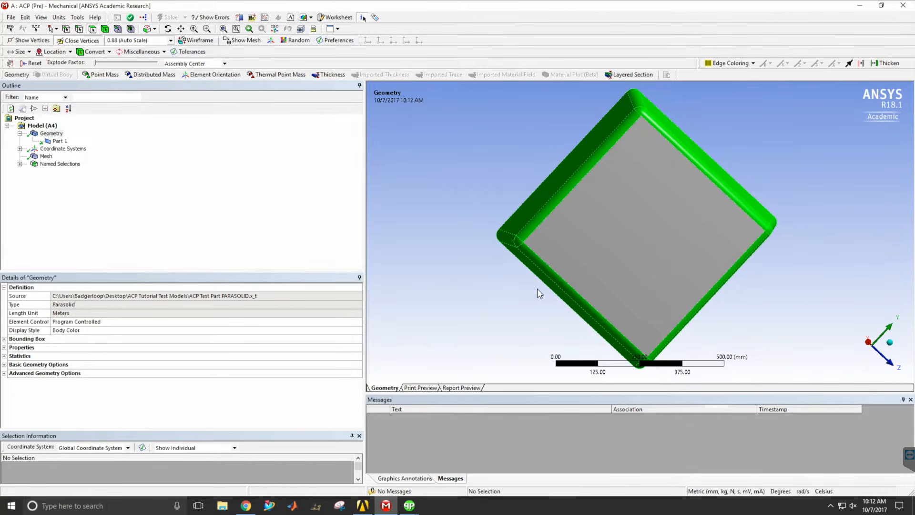
Save the project, then switch to Workbench and update the project with the new mesh and named selections.
left_click(11, 17)
left_click(18, 39)
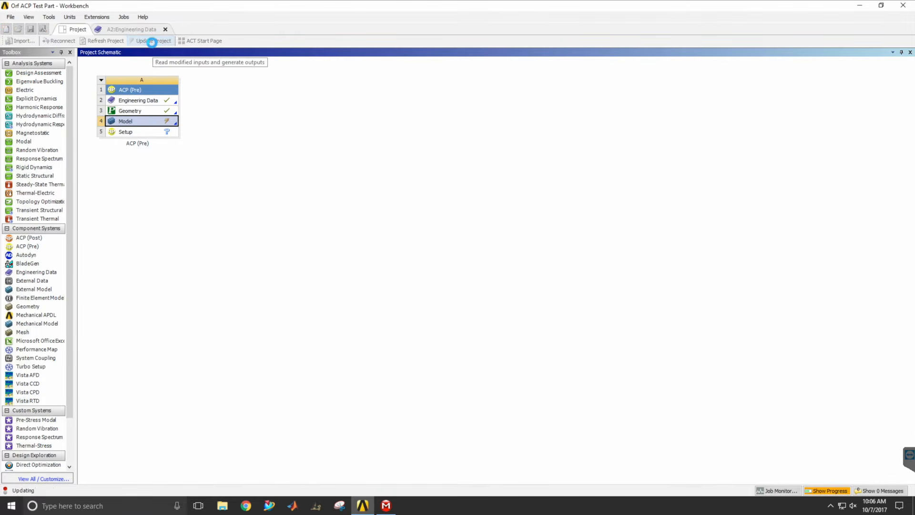
left_click(152, 41)
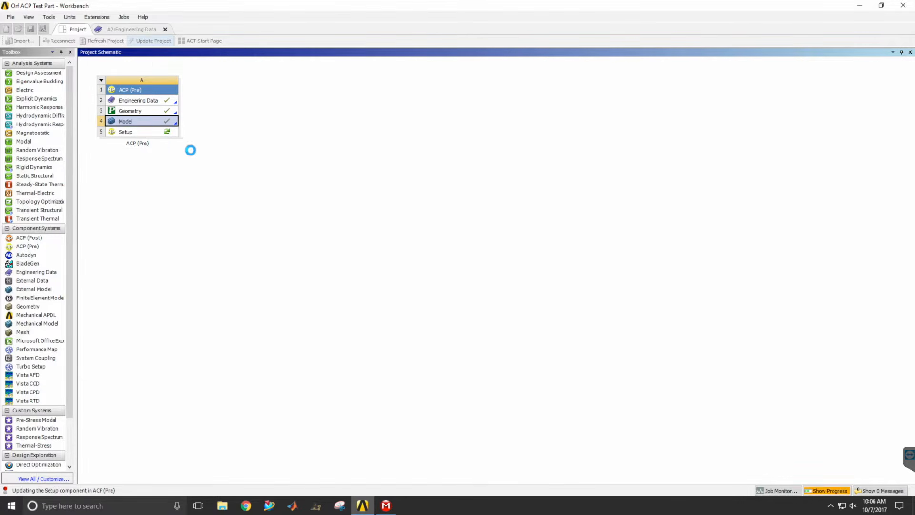
Open the Setup component in ANSYS Composite PrepPost and list the materials available in the ACP model.
double_click(126, 135)
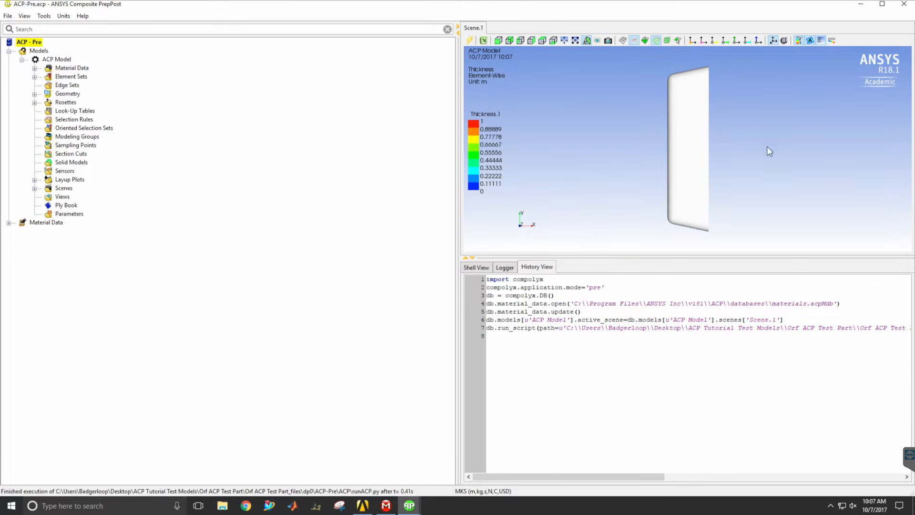
left_click_drag(744, 150, 572, 171)
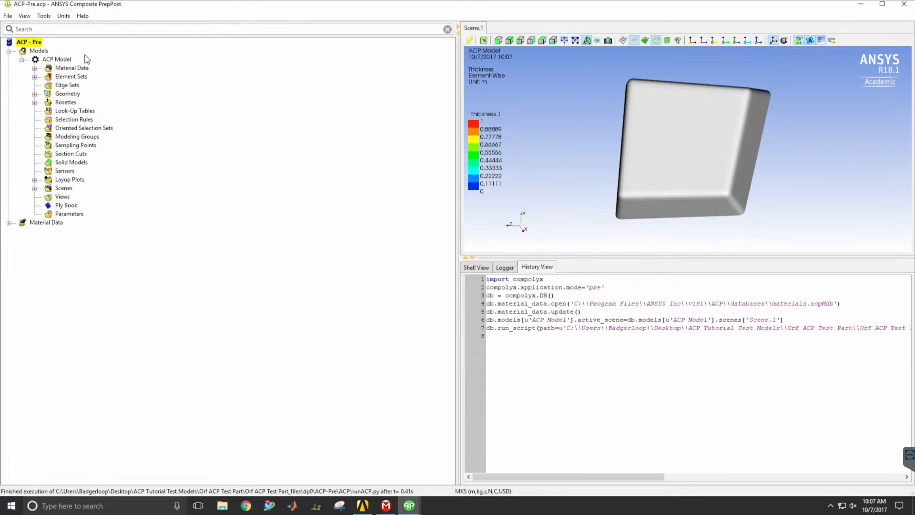
left_click(34, 69)
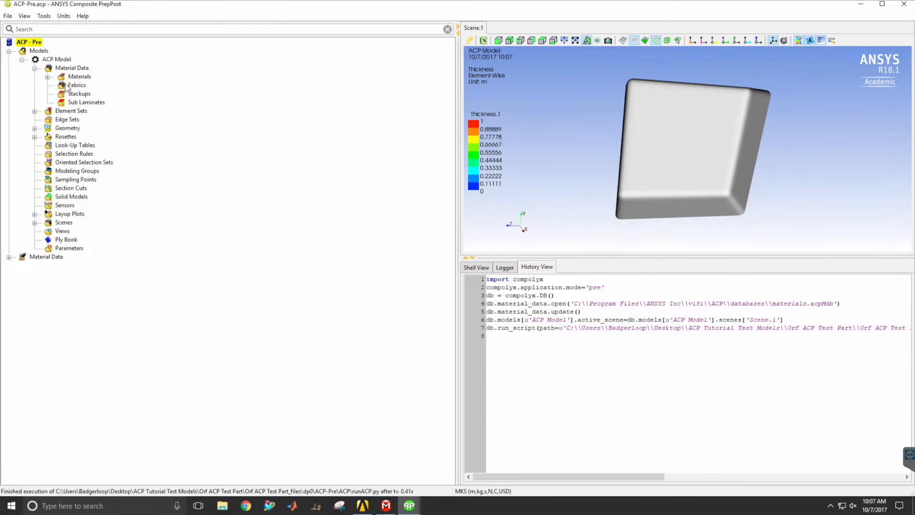
left_click(47, 77)
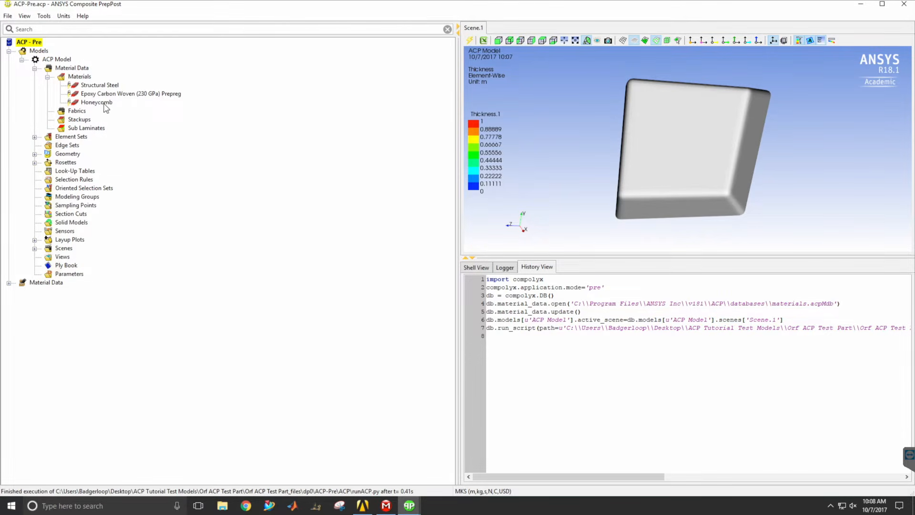
Create a fabric named "Prepreg" using Epoxy Carbon Woven (230 GPa) Prepreg with a thickness of 0.000286 m.
left_click(73, 113)
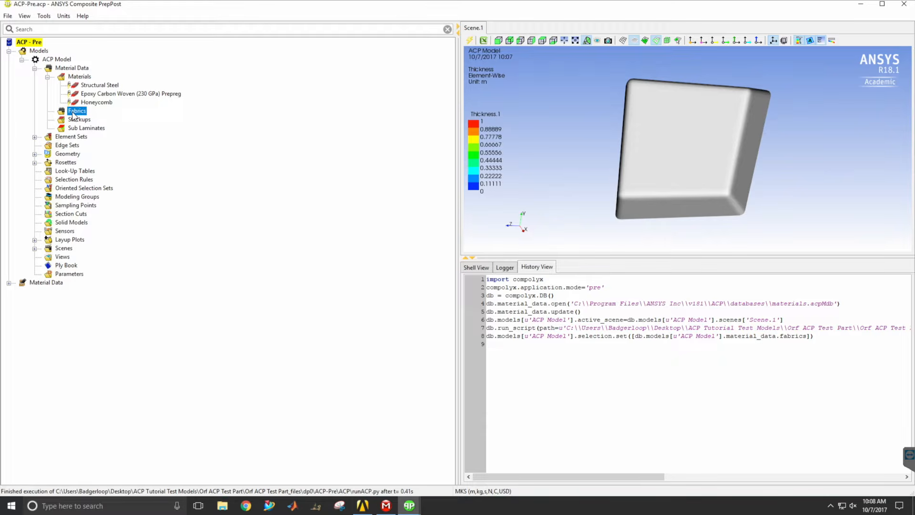
right_click(75, 115)
left_click(103, 113)
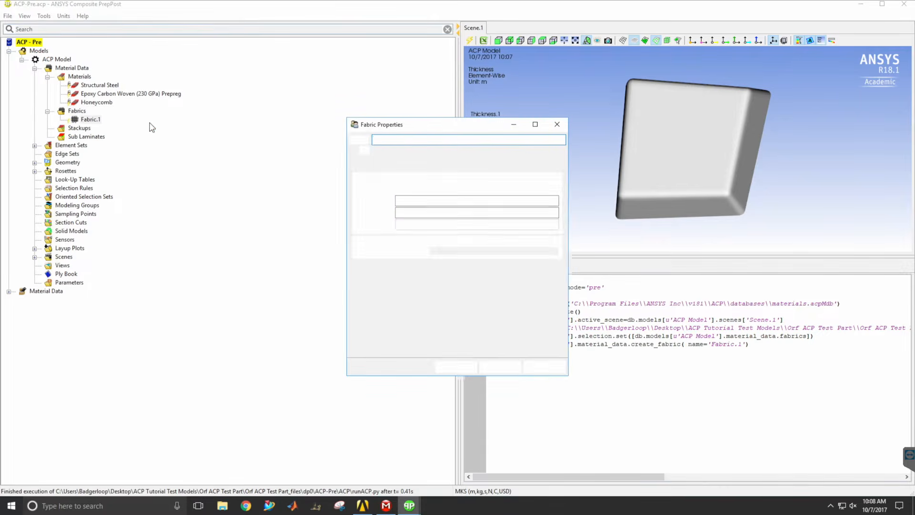
type("Prepreg")
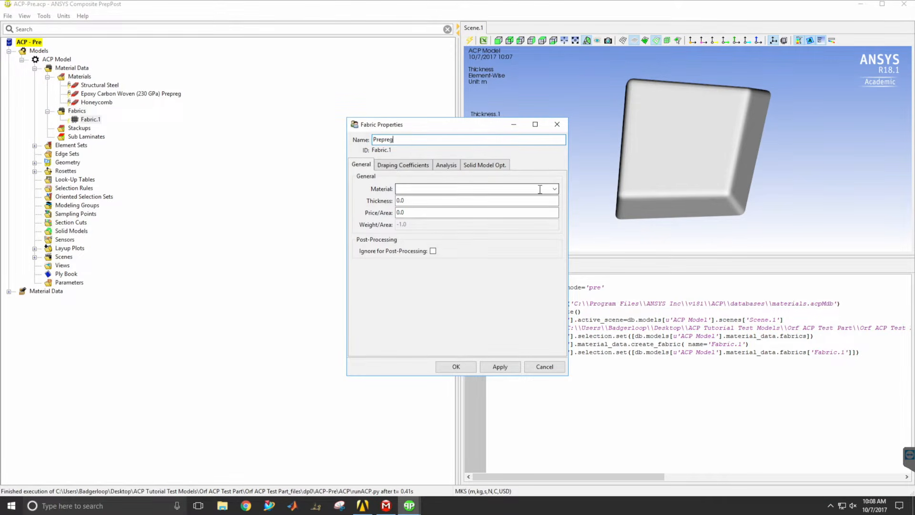
left_click(555, 189)
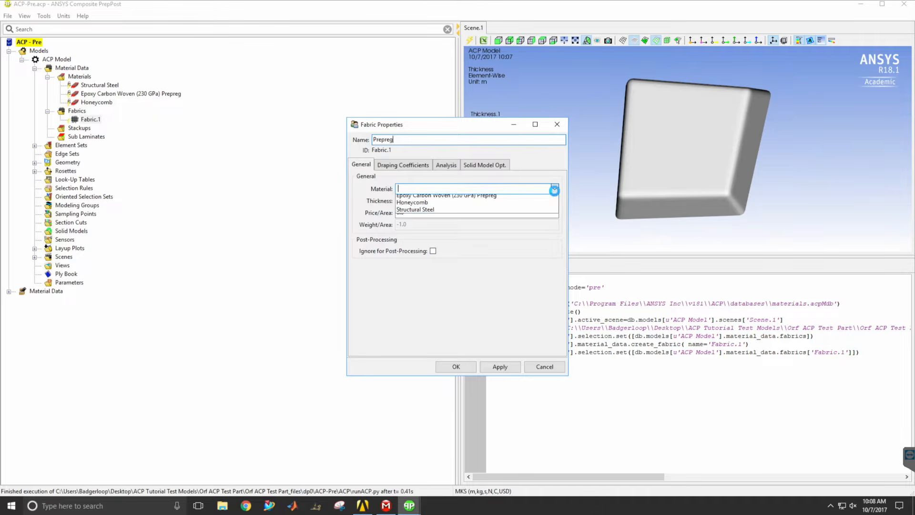
left_click(439, 199)
left_click_drag(433, 200, 431, 201)
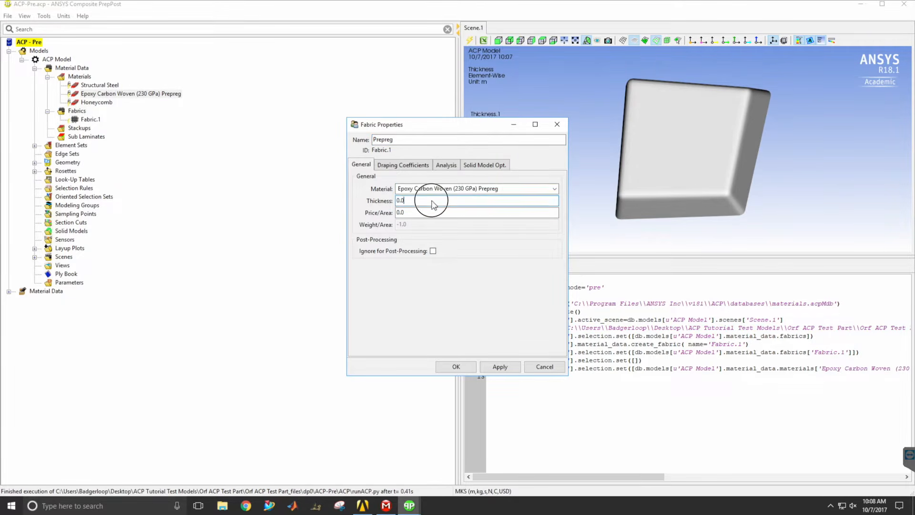
left_click_drag(431, 200, 367, 208)
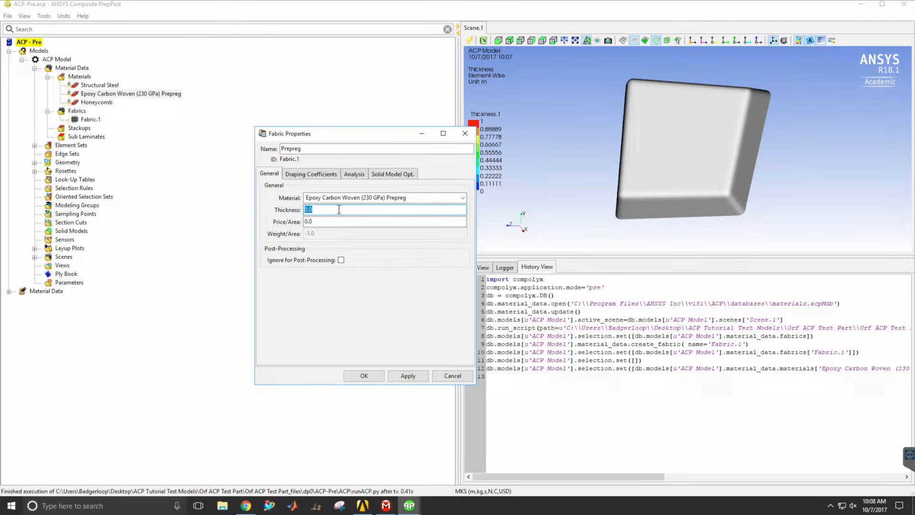
type("00286")
left_click(362, 376)
left_click(362, 376)
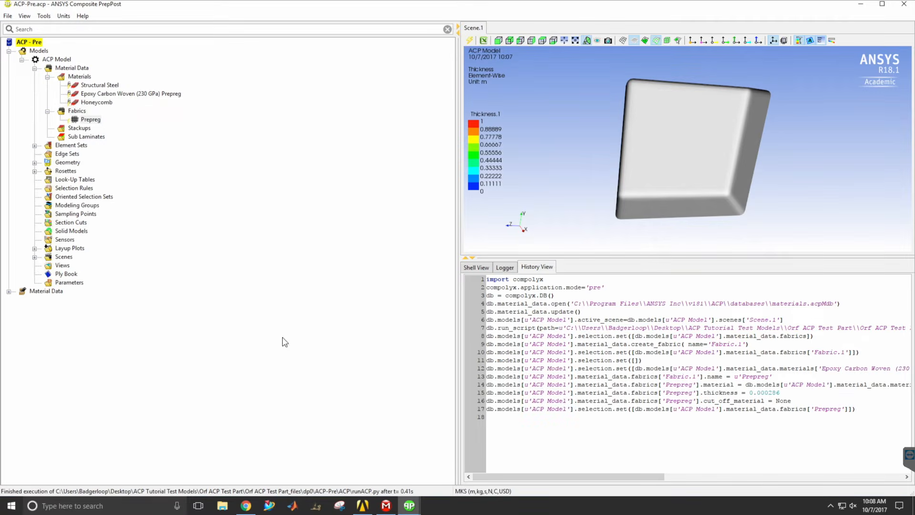
Create a fabric named "Honeycomb" using the Honeycomb material and enter its core thickness.
right_click(75, 111)
left_click(102, 115)
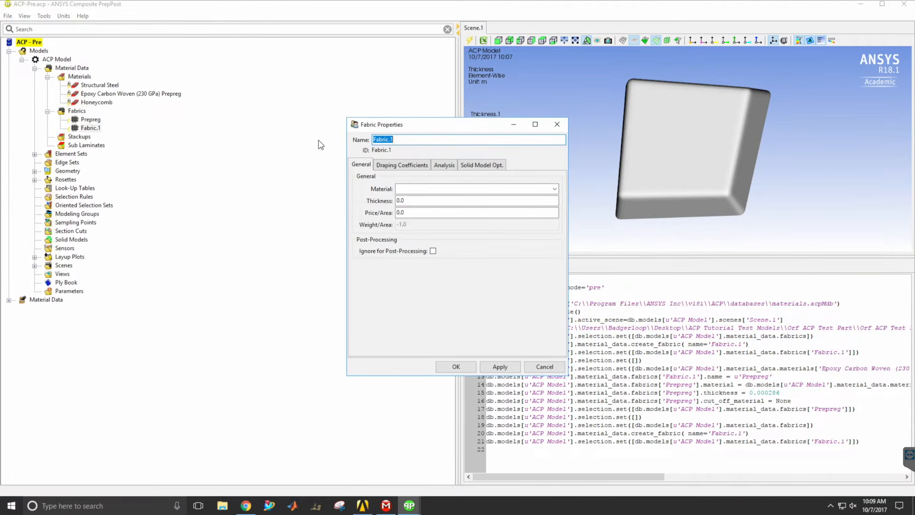
type("Honeycomb")
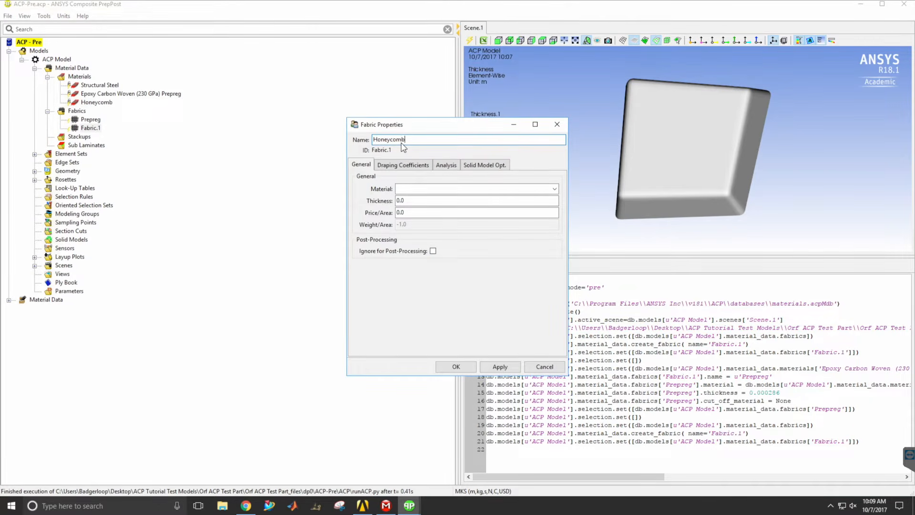
left_click(553, 189)
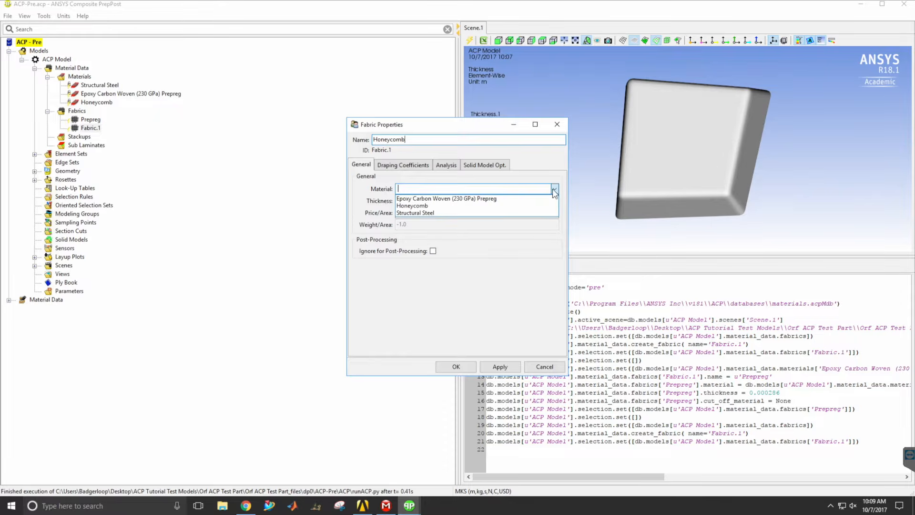
left_click(448, 205)
key("Tab")
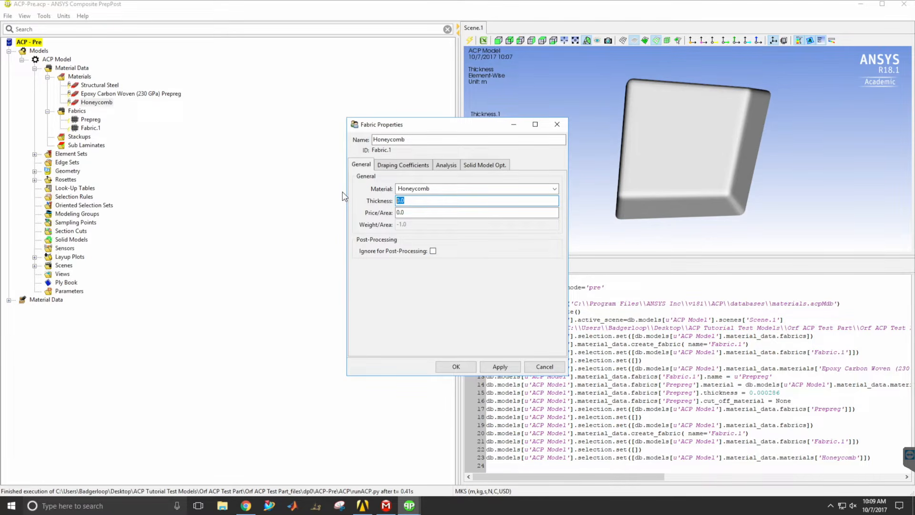
type("0635")
left_click(456, 367)
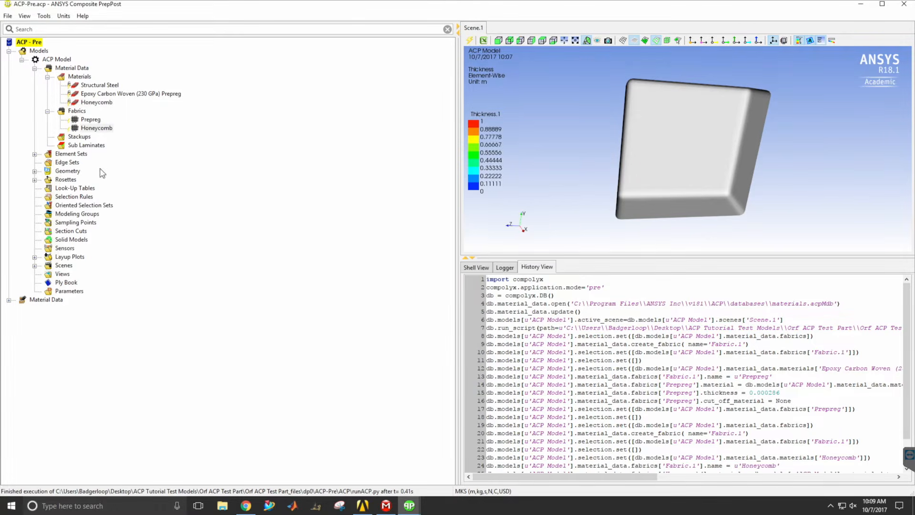
Create a stackup named "Stackup" in the model's material data.
left_click(82, 137)
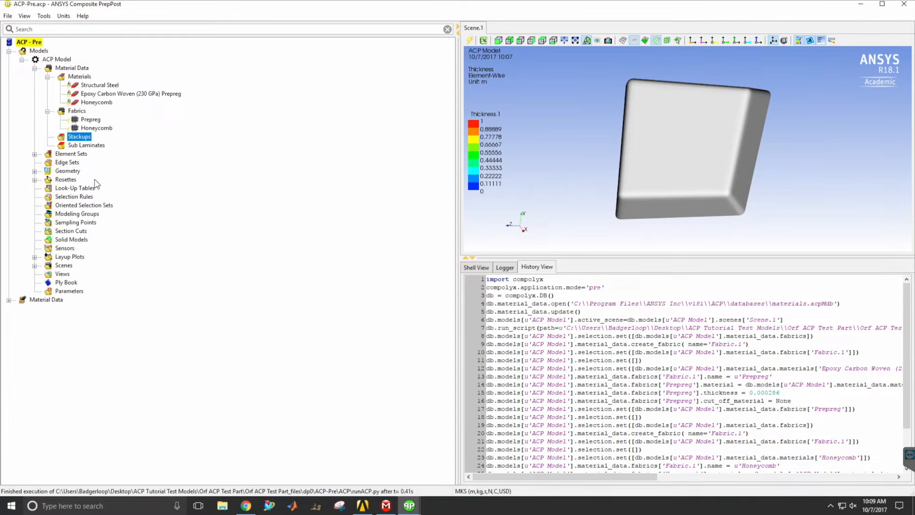
right_click(86, 141)
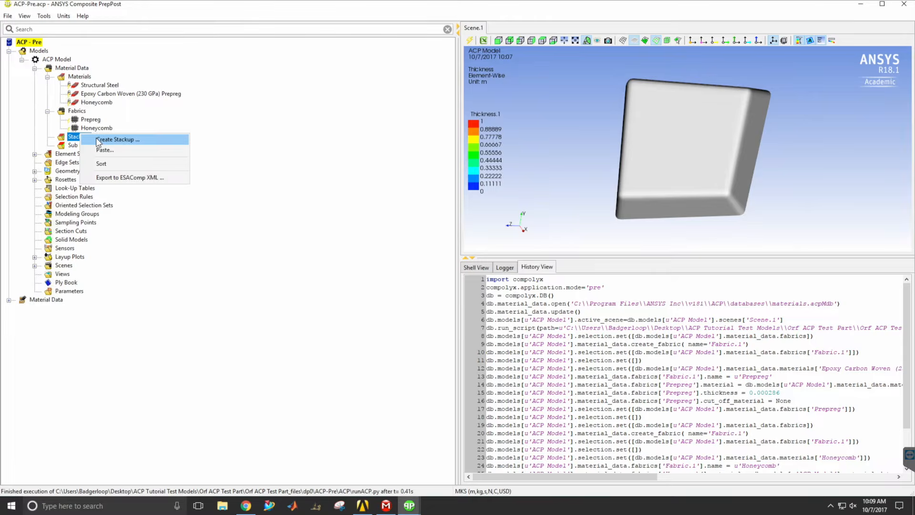
left_click(98, 141)
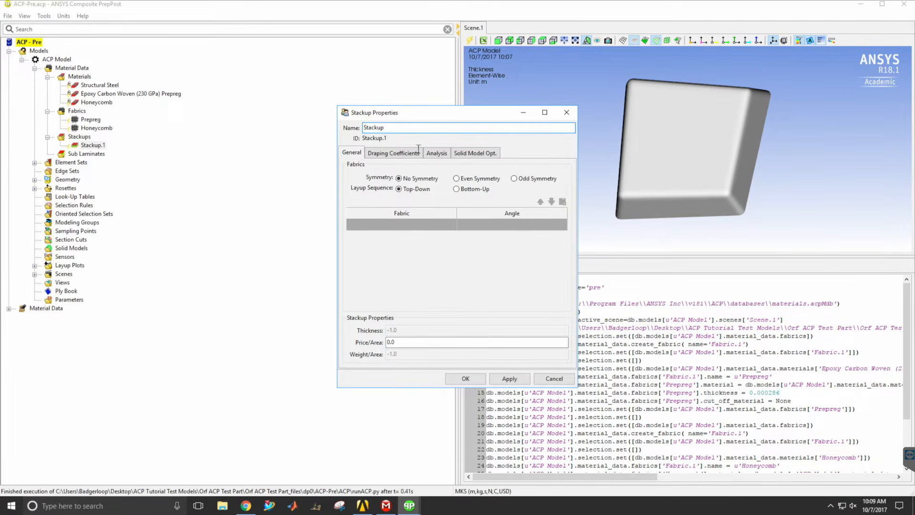
Add five Prepreg plies to the stackup's fabric list.
left_click(416, 224)
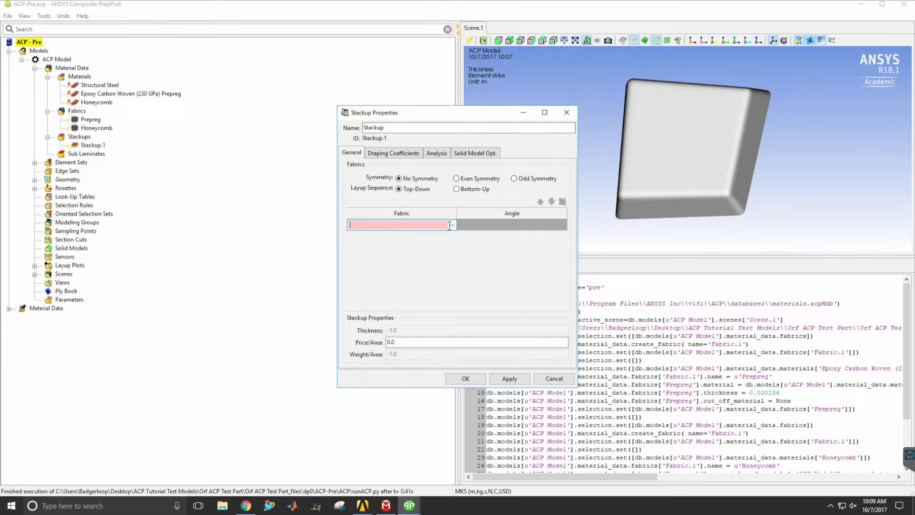
left_click(454, 226)
left_click(436, 244)
left_click(453, 236)
left_click(438, 255)
left_click(453, 248)
left_click(435, 266)
left_click(454, 259)
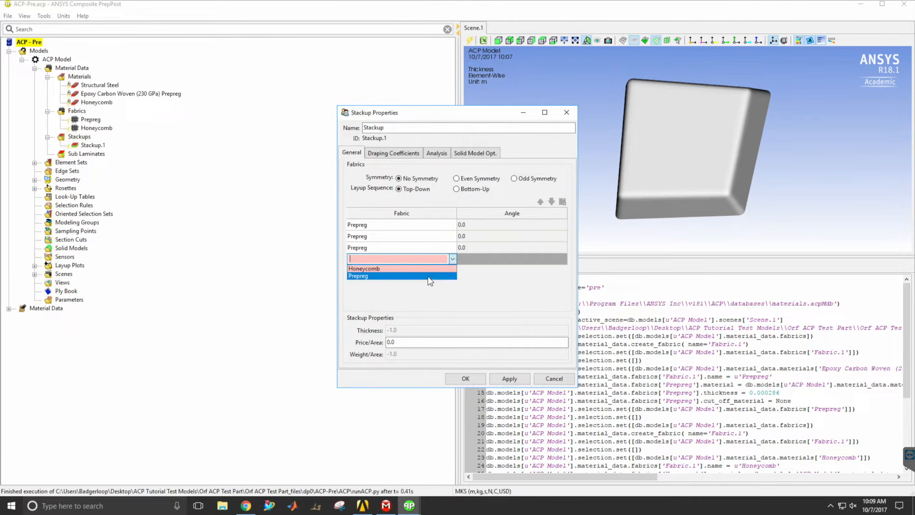
left_click(435, 276)
left_click(453, 270)
left_click(434, 287)
Set the second and fourth plies to a 45° angle, keep the others at 0°, and accept the stackup.
left_click(506, 226)
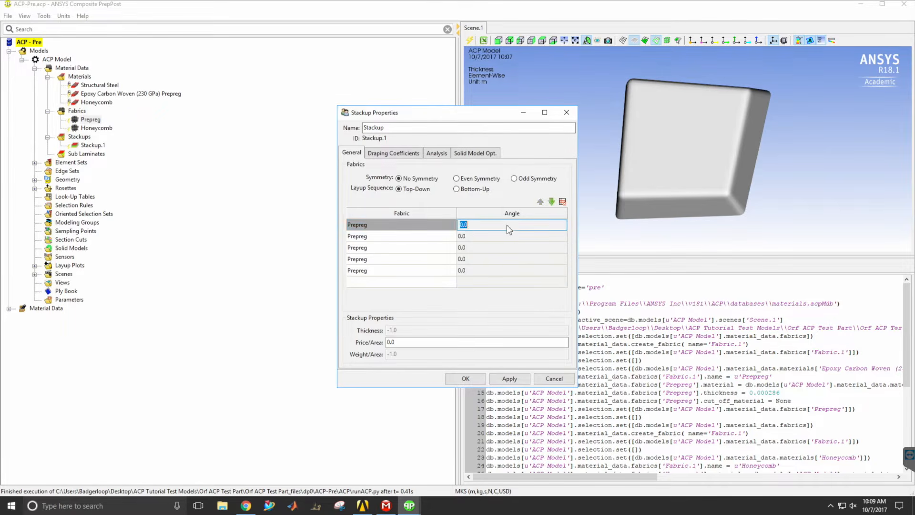
left_click(466, 235)
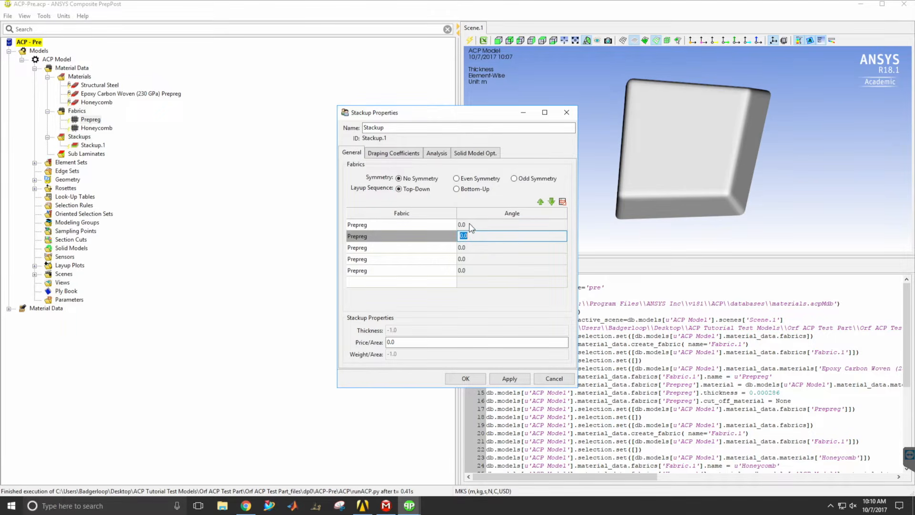
type("45")
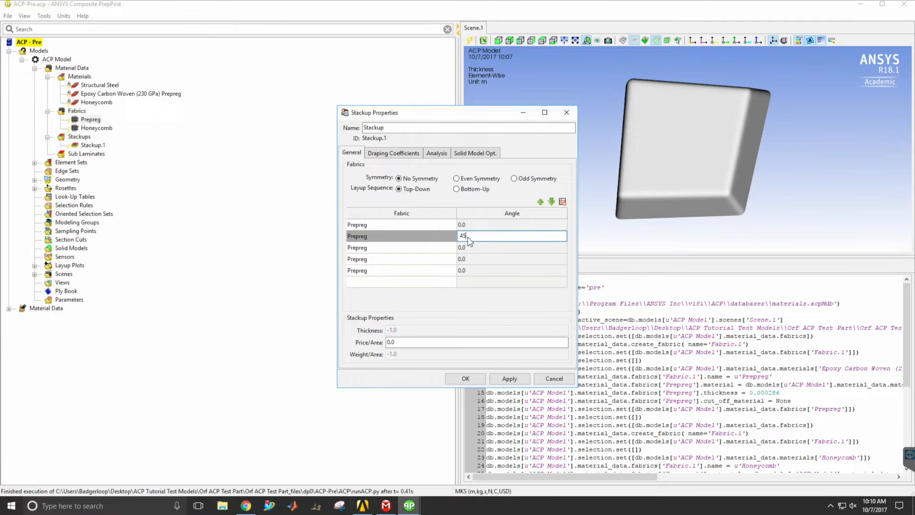
left_click(471, 261)
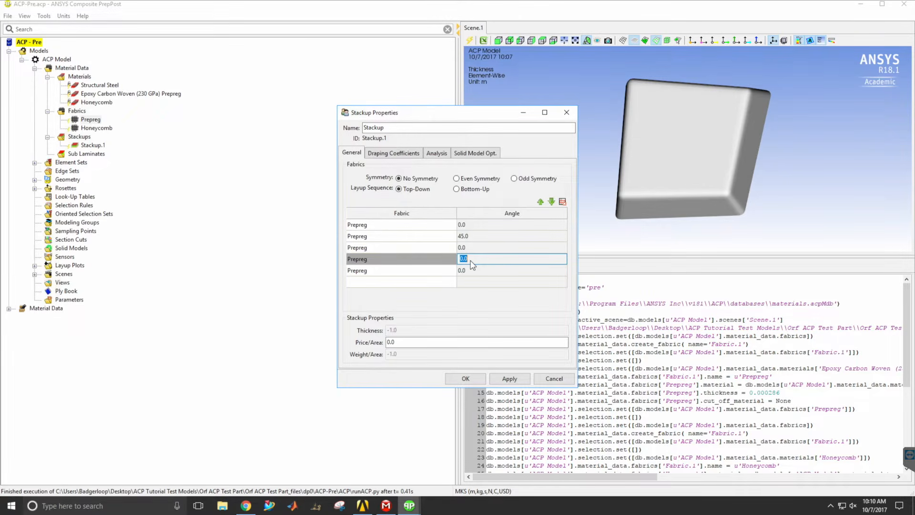
type("45")
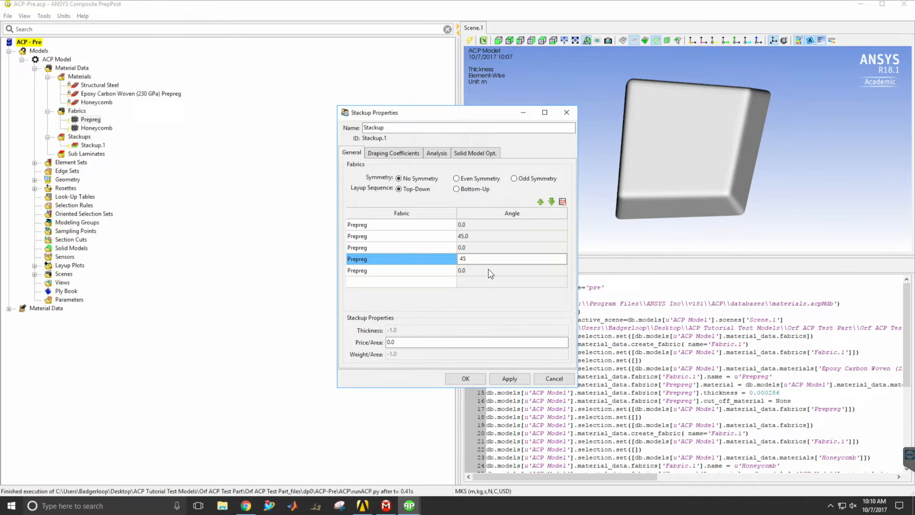
left_click(490, 274)
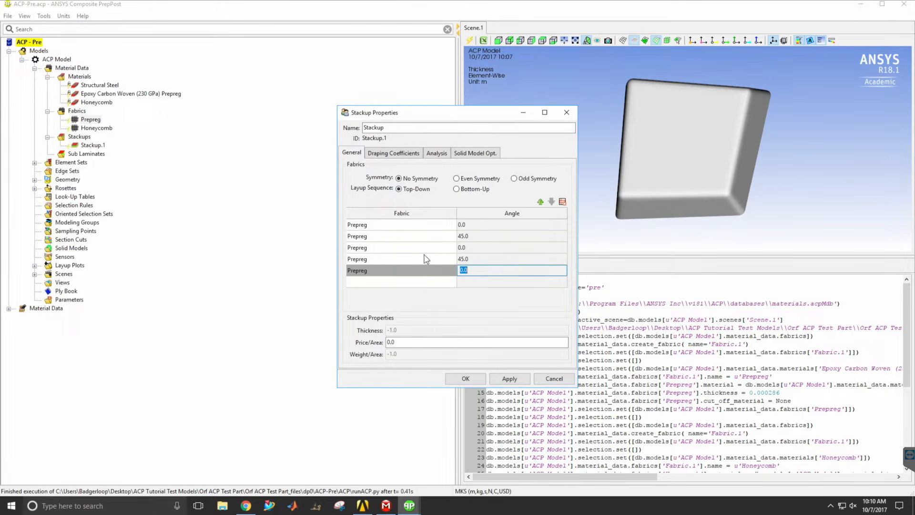
left_click(466, 379)
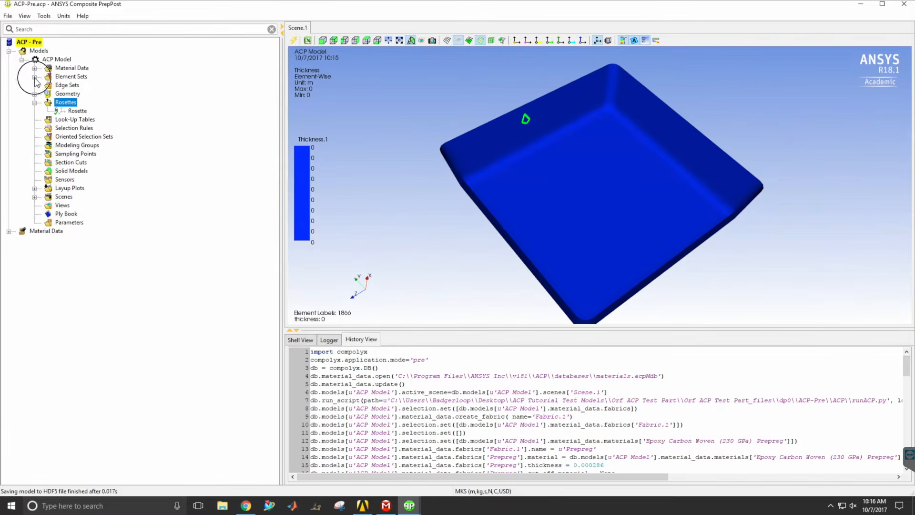
Examine the regions of the tray covered by the bottom, all and edges element sets.
left_click(35, 77)
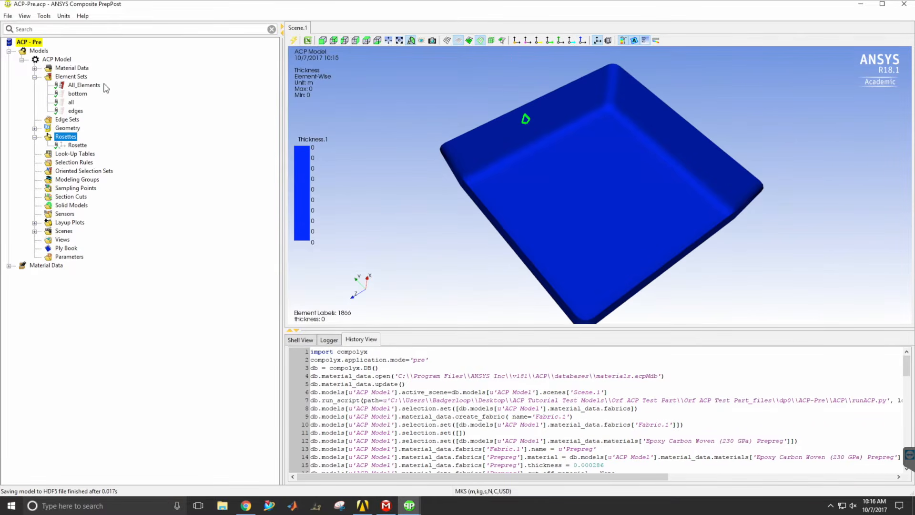
left_click(77, 94)
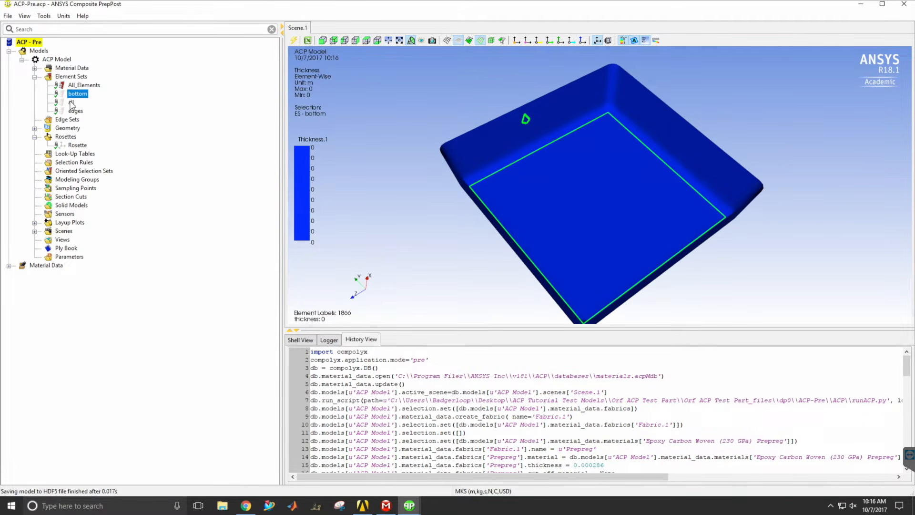
left_click(72, 103)
left_click(75, 111)
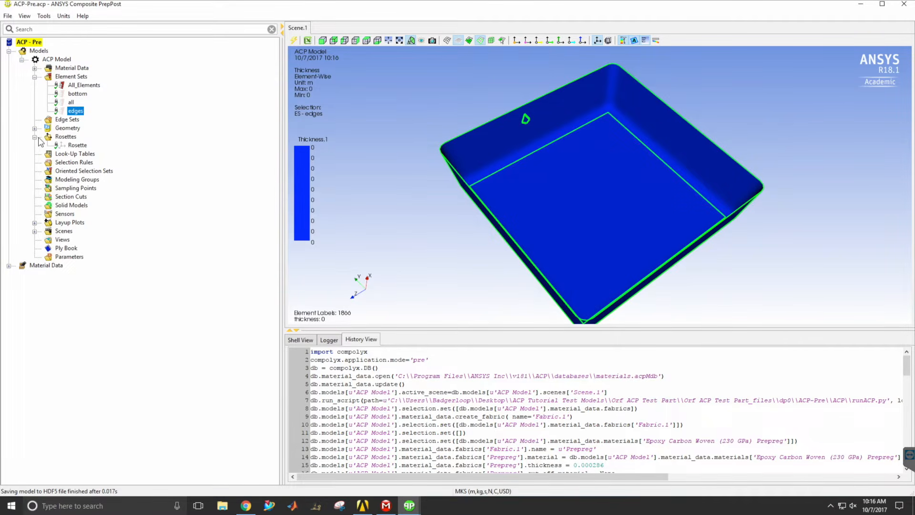
Create a parallel rosette with its origin picked on the tray's floor at about (-0.152, -0.005, 0.023).
right_click(65, 138)
left_click(101, 146)
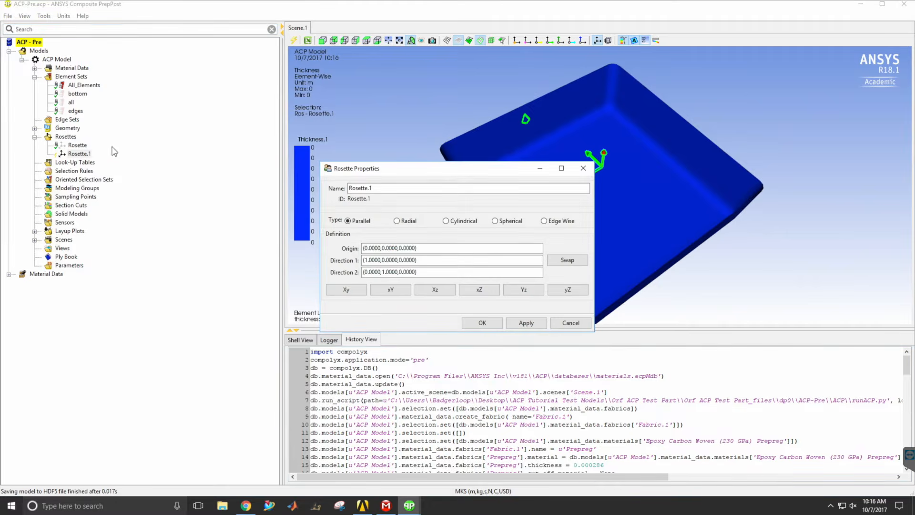
left_click_drag(444, 171, 147, 168)
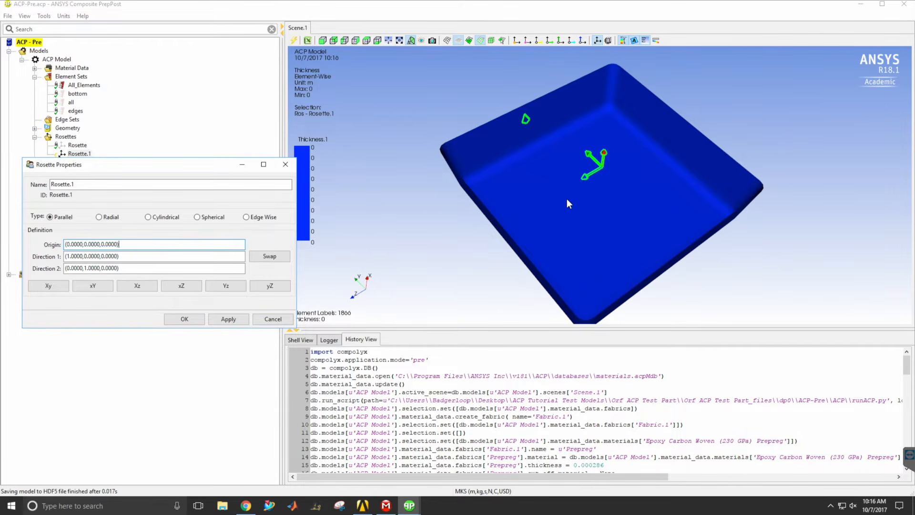
left_click(593, 205)
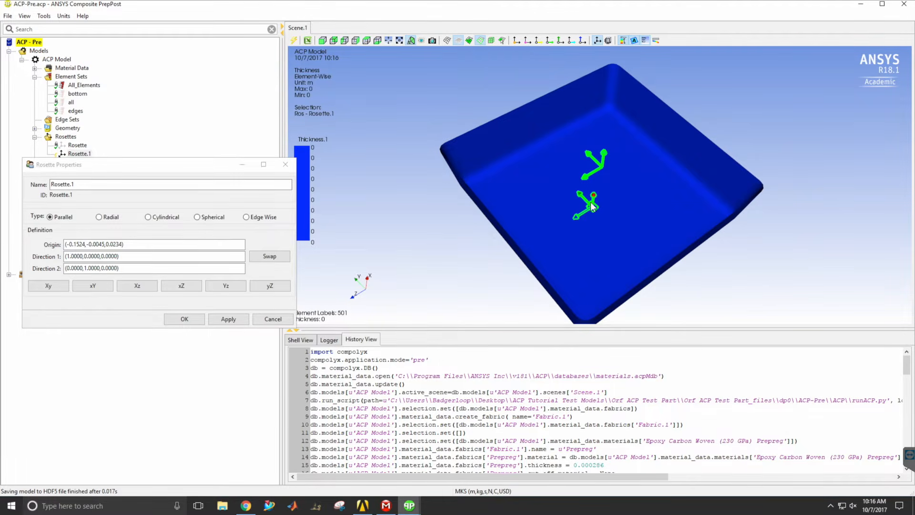
Set the floor rosette's Direction 1 to (0, 0, -1) and accept the rosette.
left_click(71, 257)
key("BackSpace")
type("0")
key("Right")
key("Right")
key("Right")
key("Right")
key("Right")
key("Right")
key("Right")
key("Right")
key("Right")
key("Right")
key("Right")
key("Right")
key("Right")
key("Right")
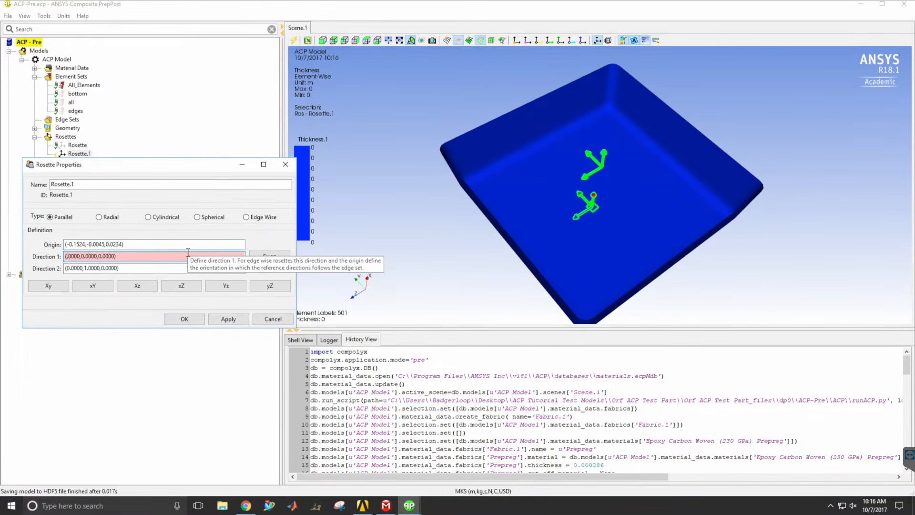
type("-1")
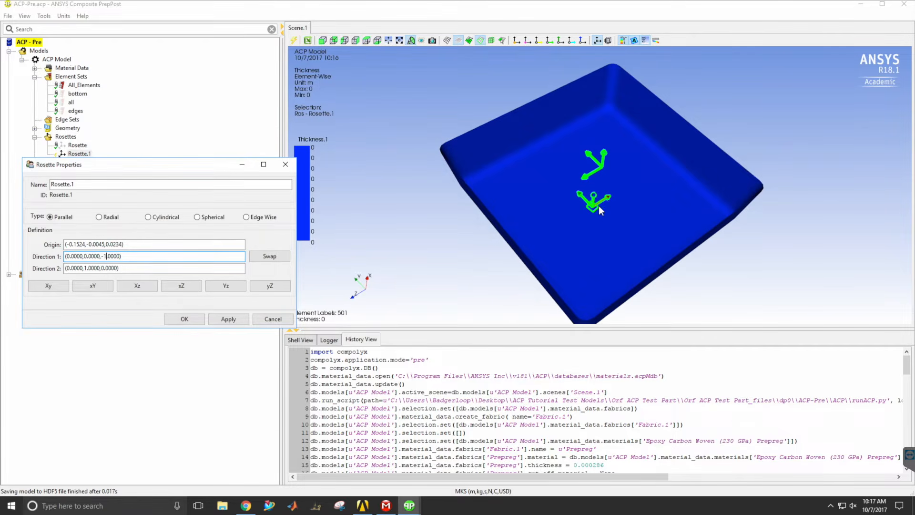
left_click(186, 319)
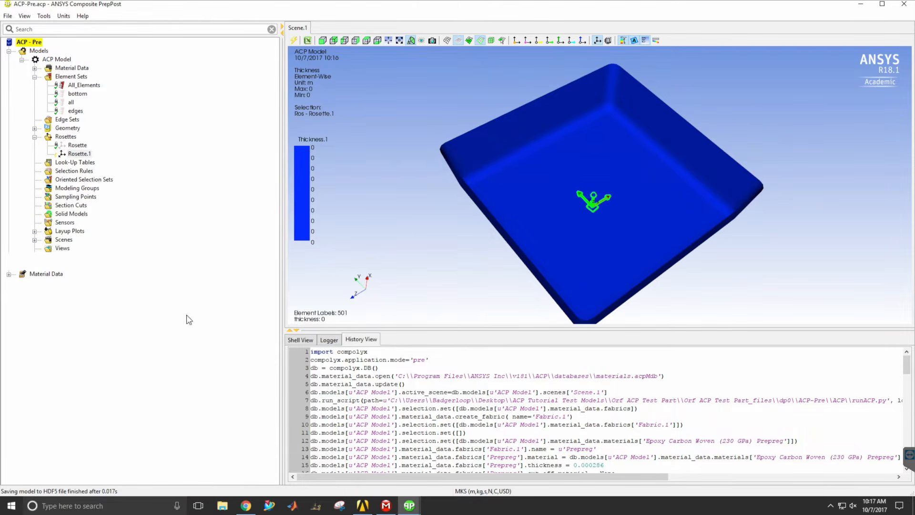
Create a second parallel rosette with its origin picked on the tray's side wall at about (-0.062, 0.294, 0.009).
right_click(72, 138)
left_click(85, 143)
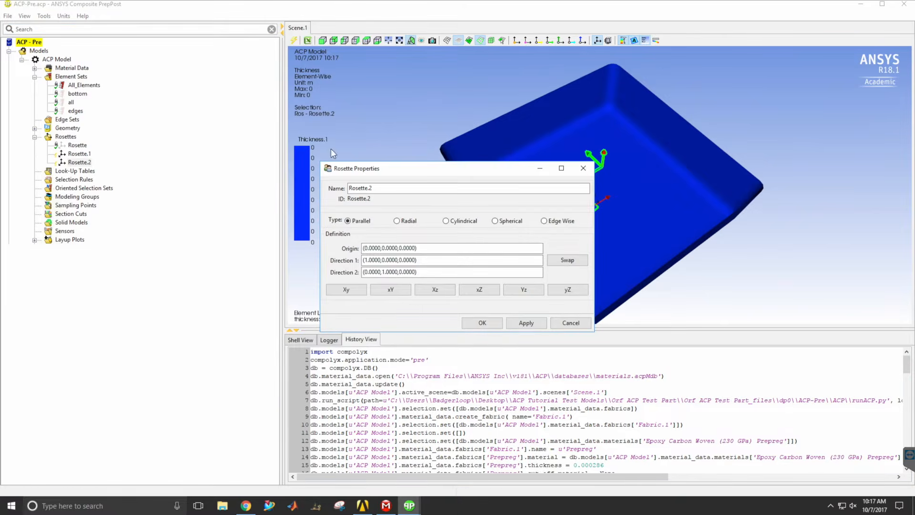
left_click_drag(336, 169, 37, 168)
left_click(150, 247)
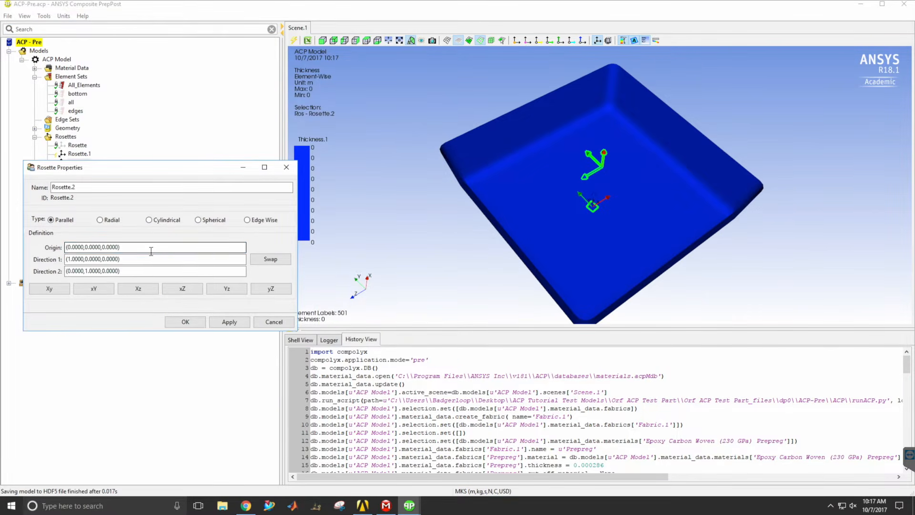
left_click(533, 118)
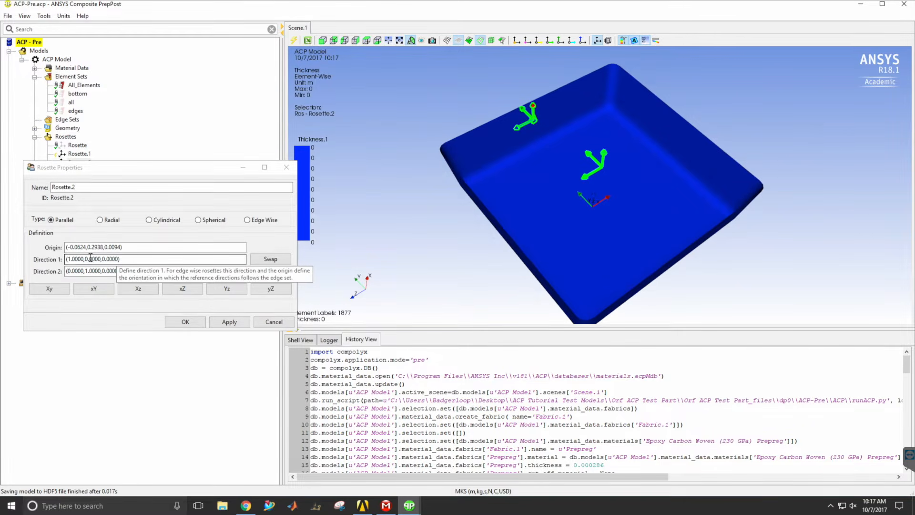
Set Direction 1 of the side-wall rosette to (0, 0, -1).
left_click(71, 258)
key("BackSpace")
type("0")
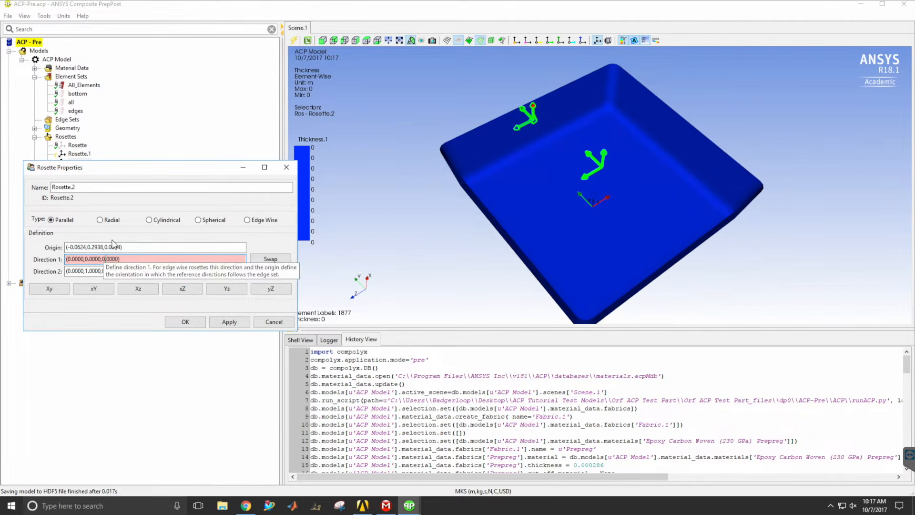
key("BackSpace")
type("-1")
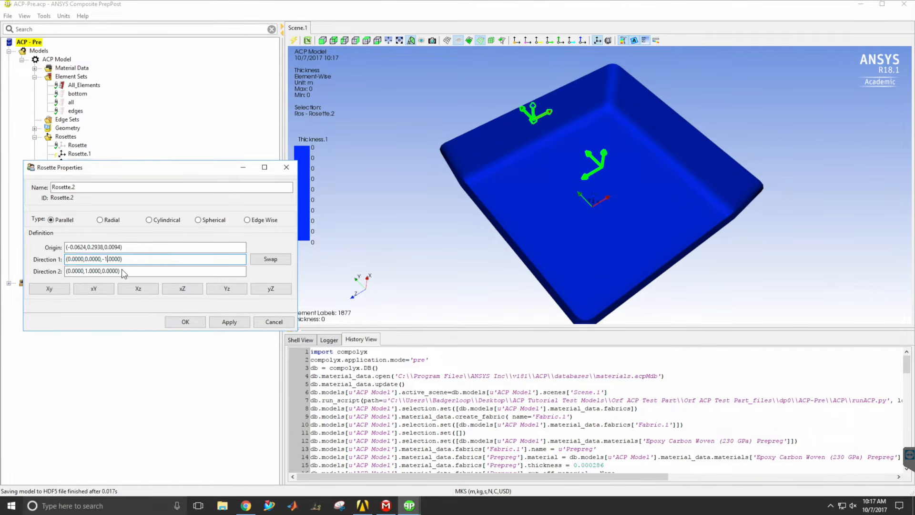
Set Direction 2 of the side-wall rosette to (1, 0, 0) and accept the rosette.
left_click(90, 272)
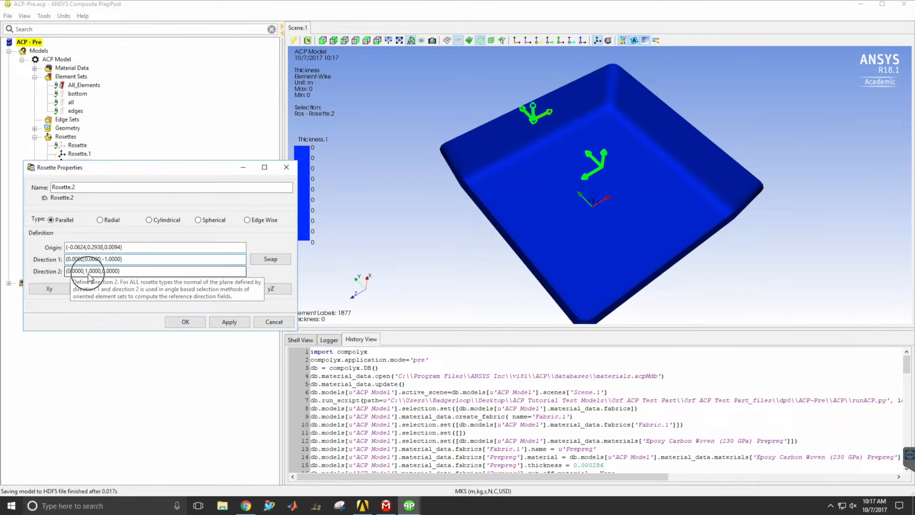
key("BackSpace")
type("0")
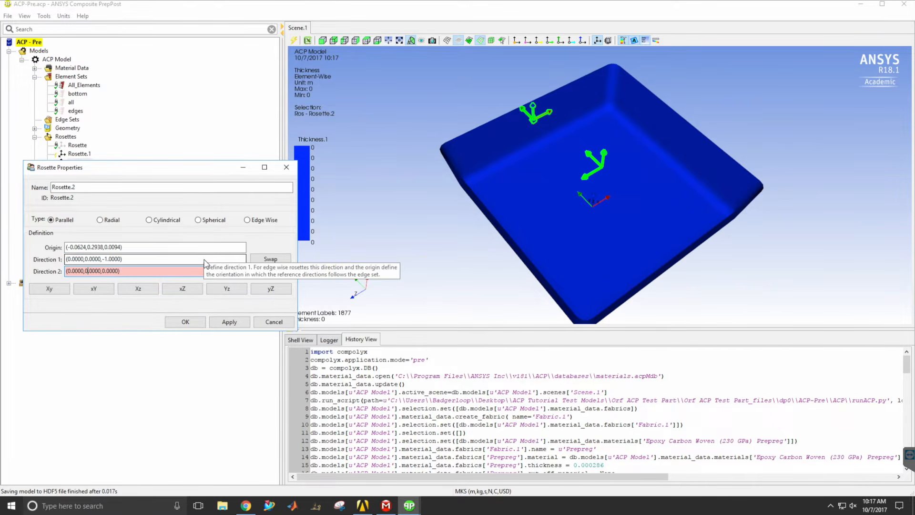
left_click(70, 272)
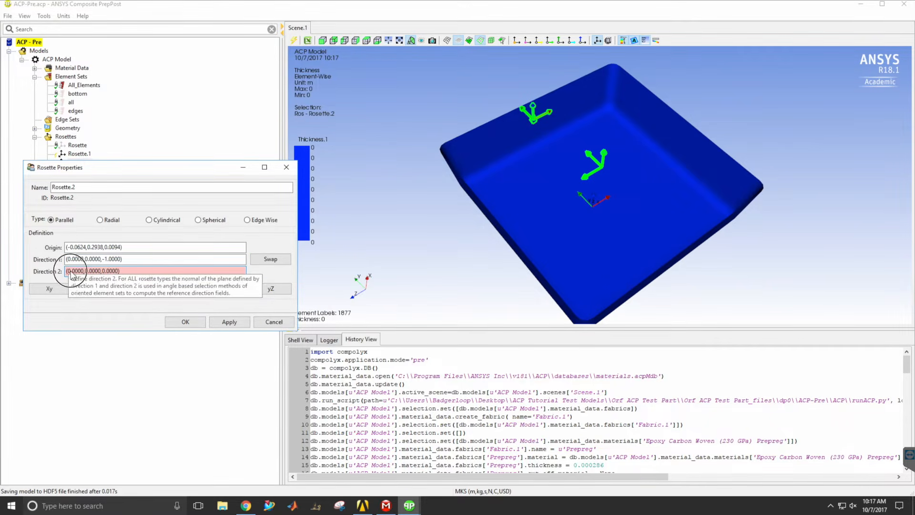
key("BackSpace")
type("1")
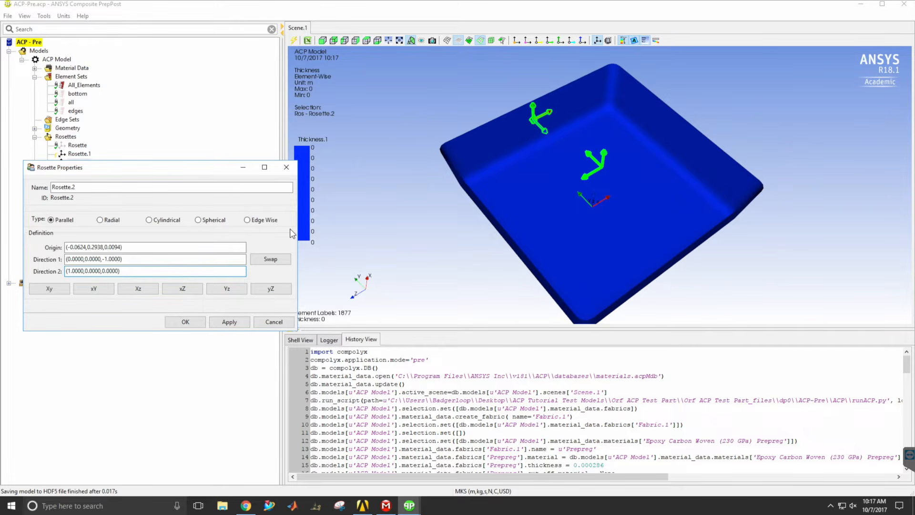
left_click(184, 322)
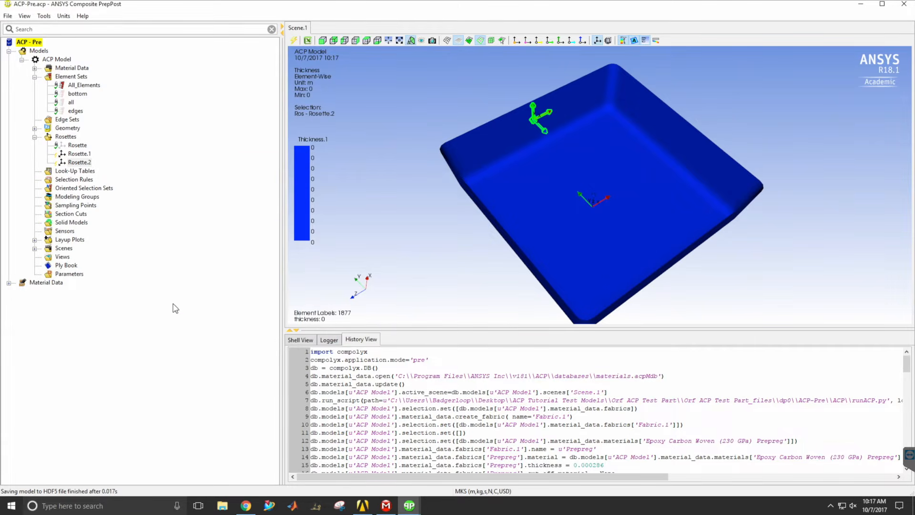
Create an oriented selection set named "bottom".
left_click(76, 189)
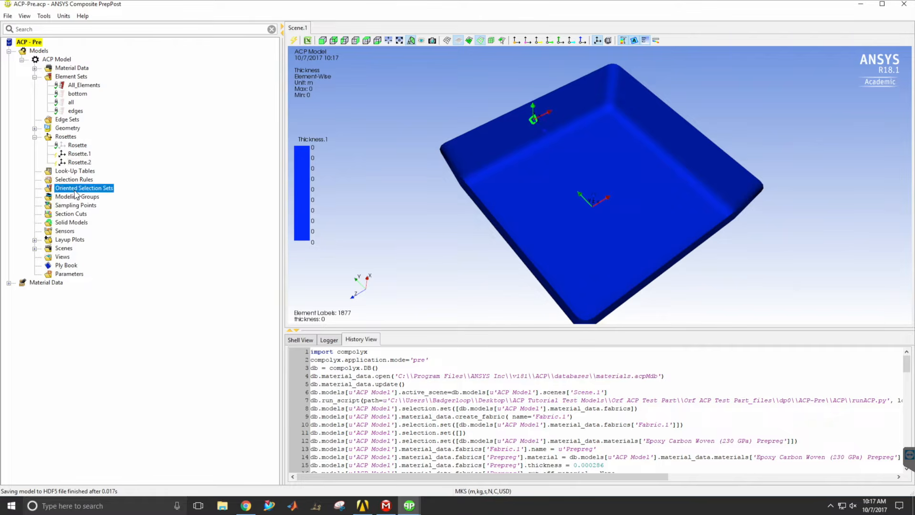
right_click(72, 191)
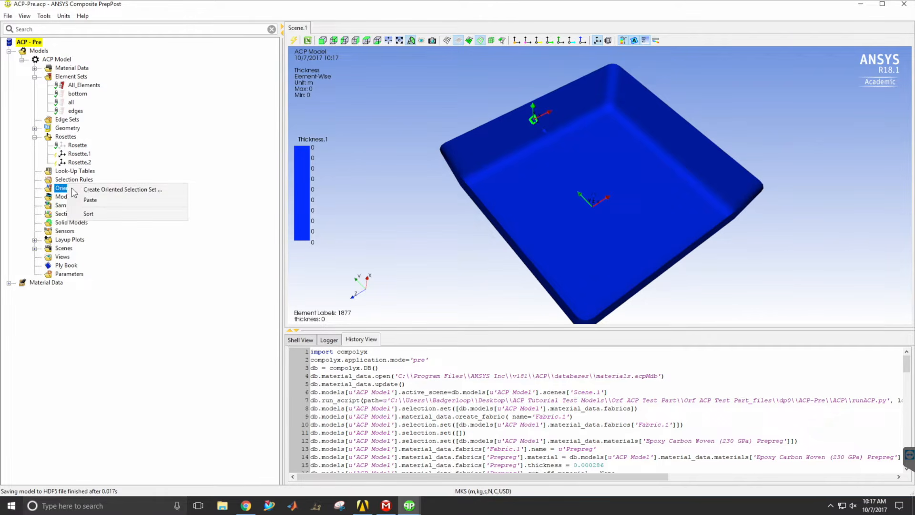
left_click(98, 196)
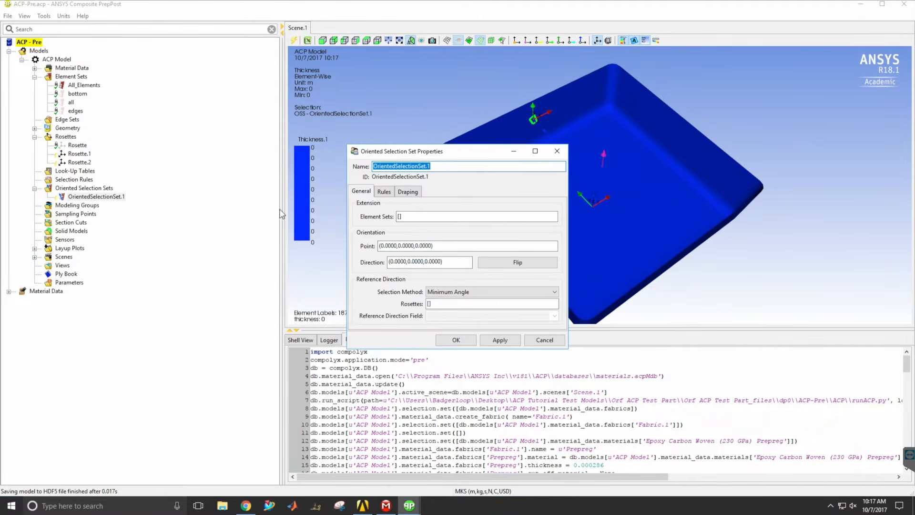
left_click_drag(447, 155, 158, 236)
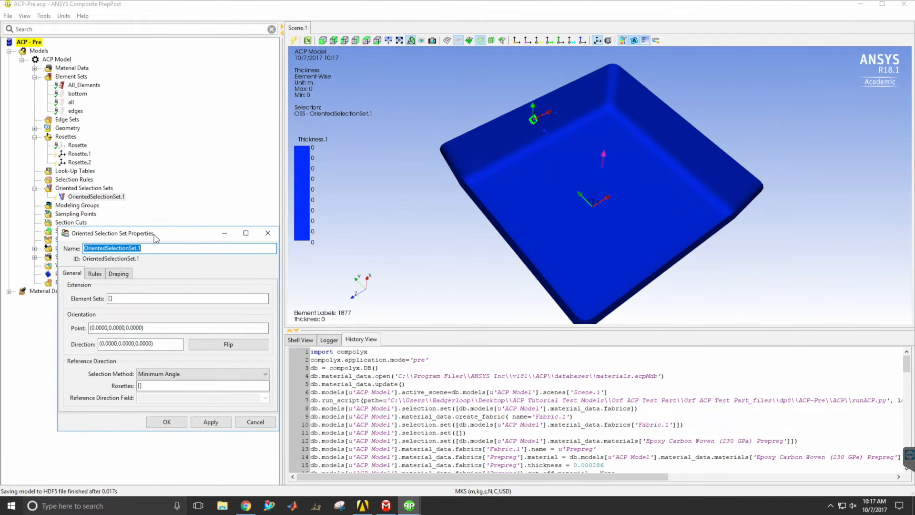
type("bottom")
left_click_drag(167, 237, 253, 248)
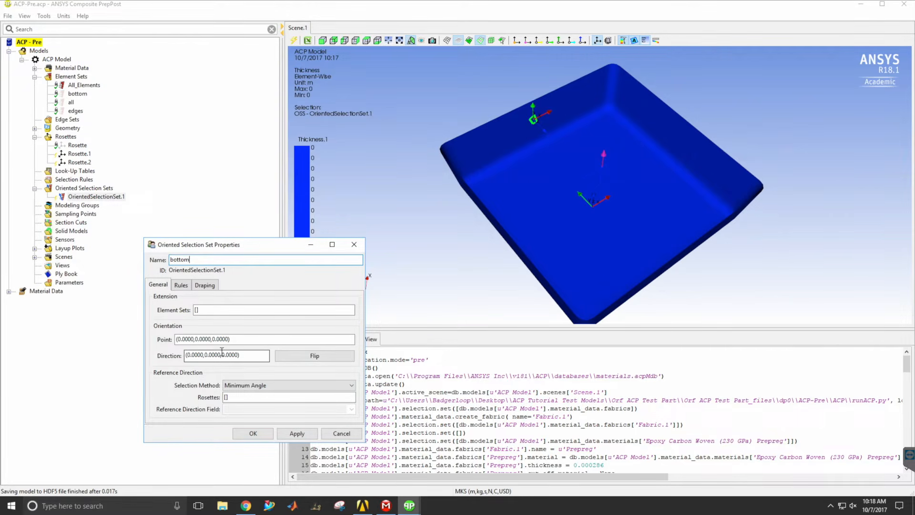
Assign the bottom element set to the selection set and pick its orientation point on the tray floor at about (-0.152, 0.052, 0.140).
left_click(204, 355)
left_click(196, 310)
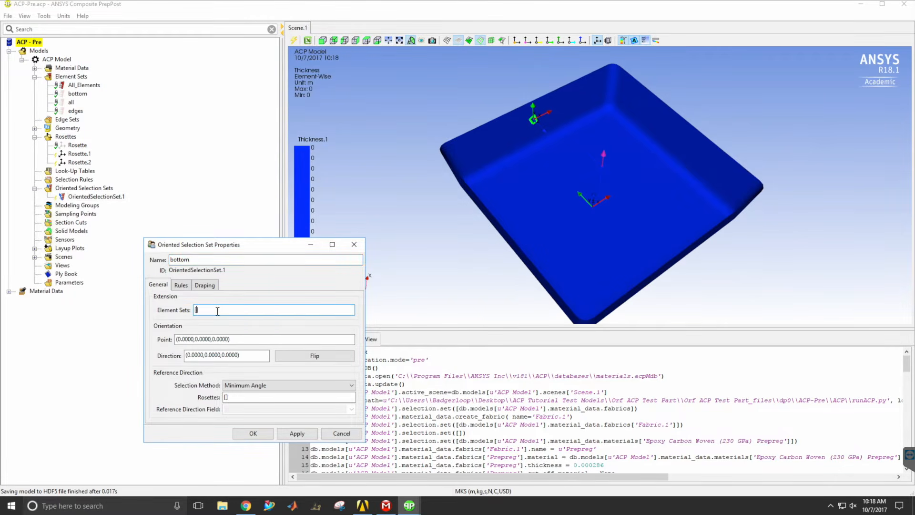
left_click(78, 94)
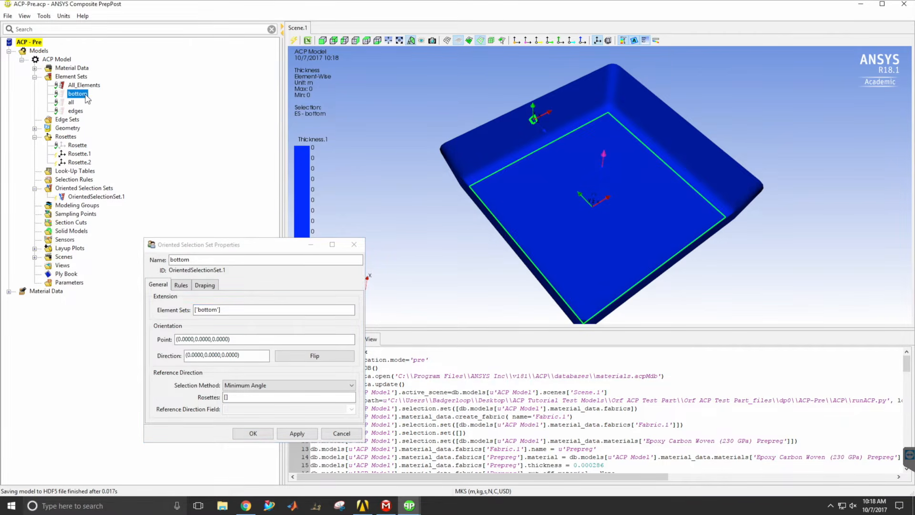
left_click(247, 340)
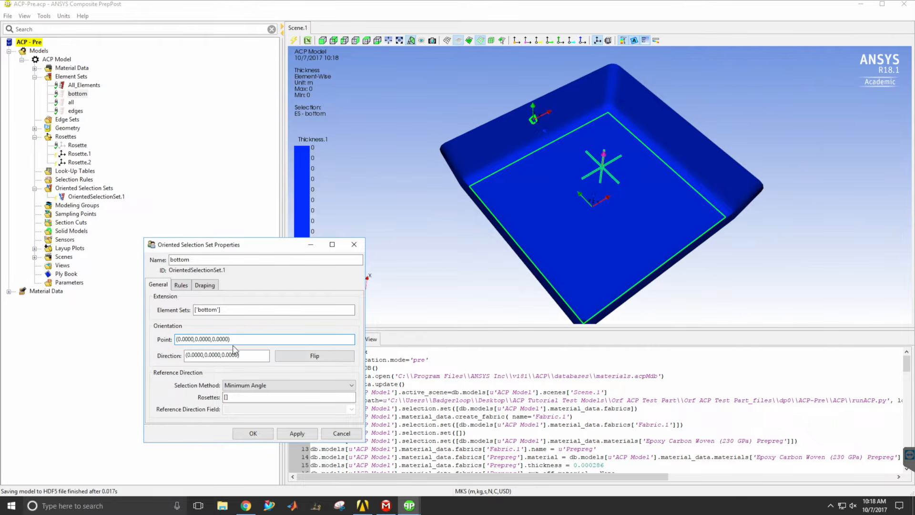
left_click(549, 212)
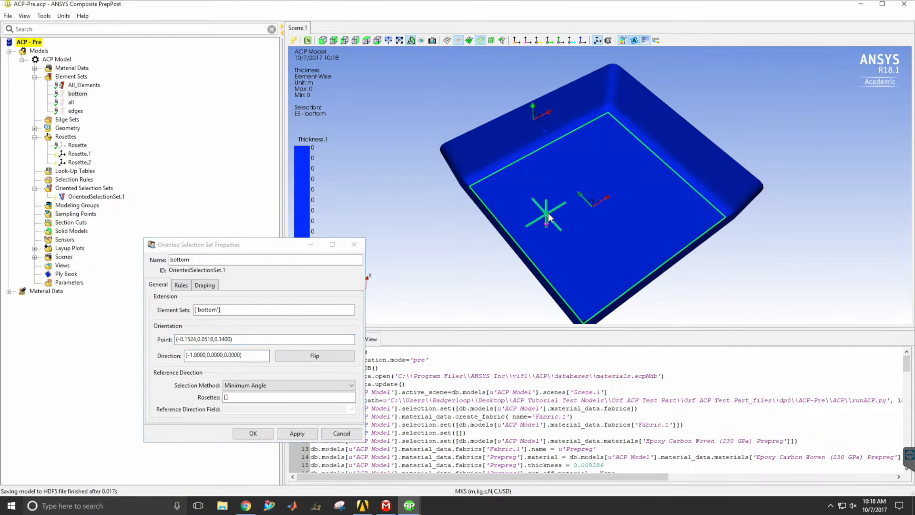
Flip the orientation direction of the bottom selection set so it points up into the tray.
middle_click_drag(603, 266, 551, 223)
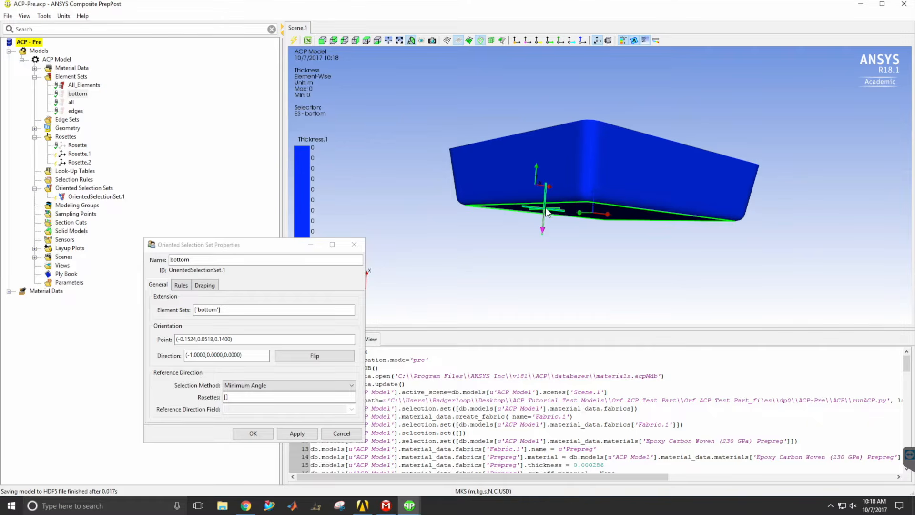
left_click_drag(567, 140, 556, 225)
left_click_drag(258, 248, 211, 253)
left_click(267, 360)
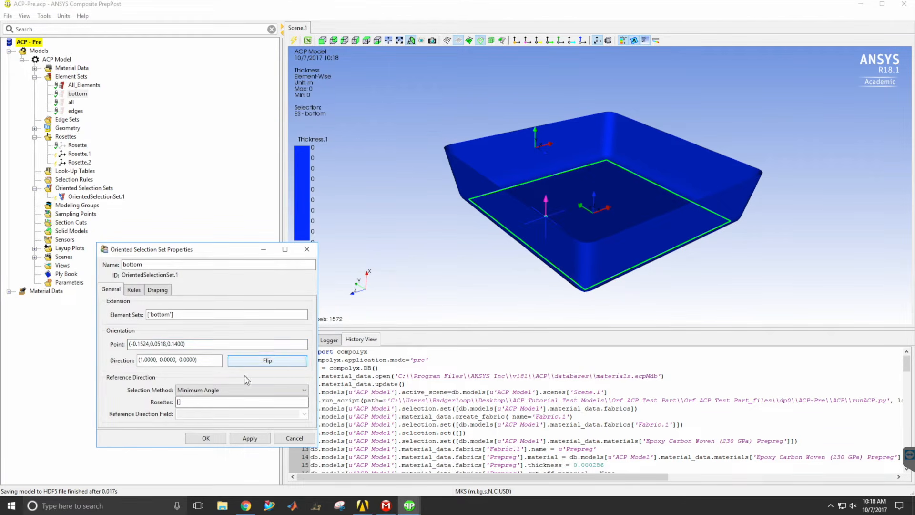
Use Rosette.1 as the reference direction of the bottom selection set and accept the set.
left_click(179, 402)
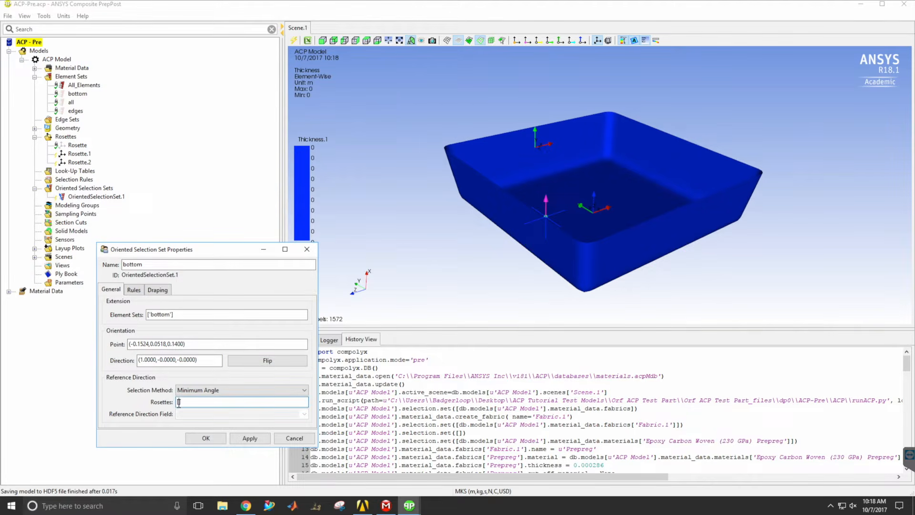
left_click(79, 154)
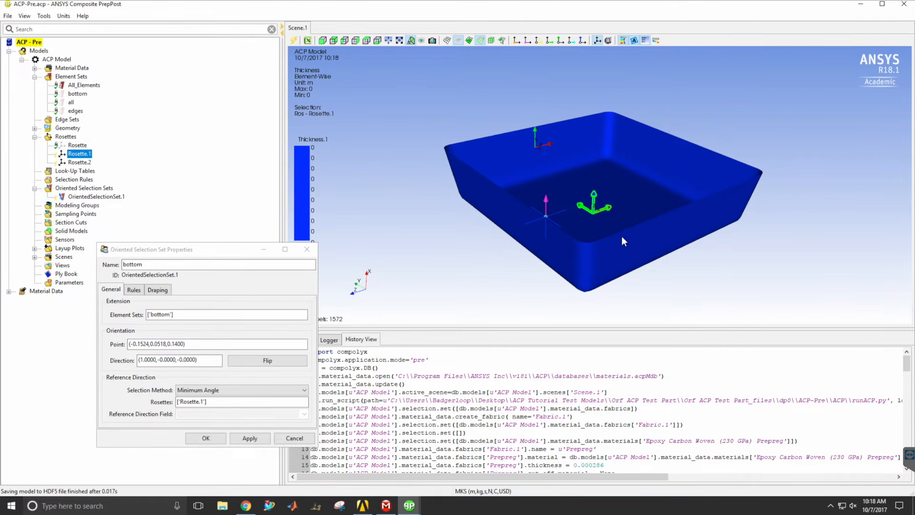
left_click(205, 438)
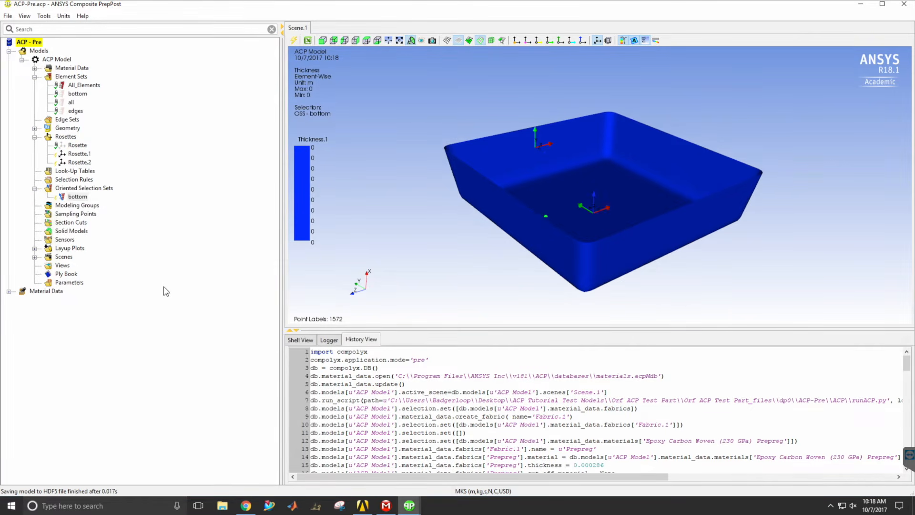
Create an oriented selection set named "all" and assign the all element set to it.
right_click(75, 188)
left_click(106, 189)
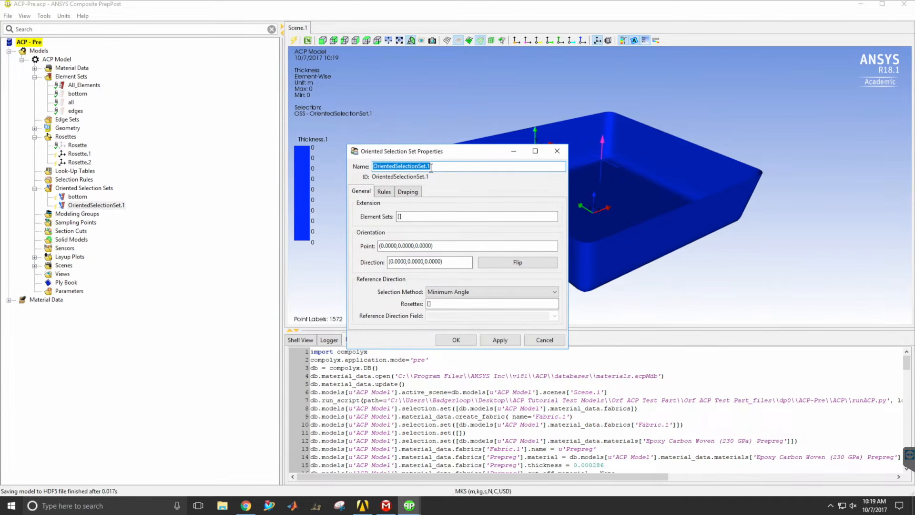
type("all")
left_click_drag(450, 153, 153, 216)
left_click(103, 278)
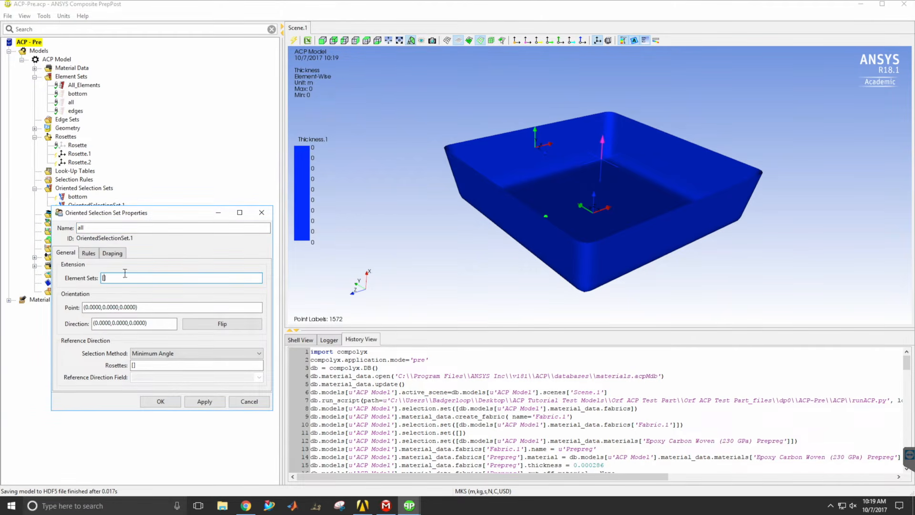
left_click(71, 102)
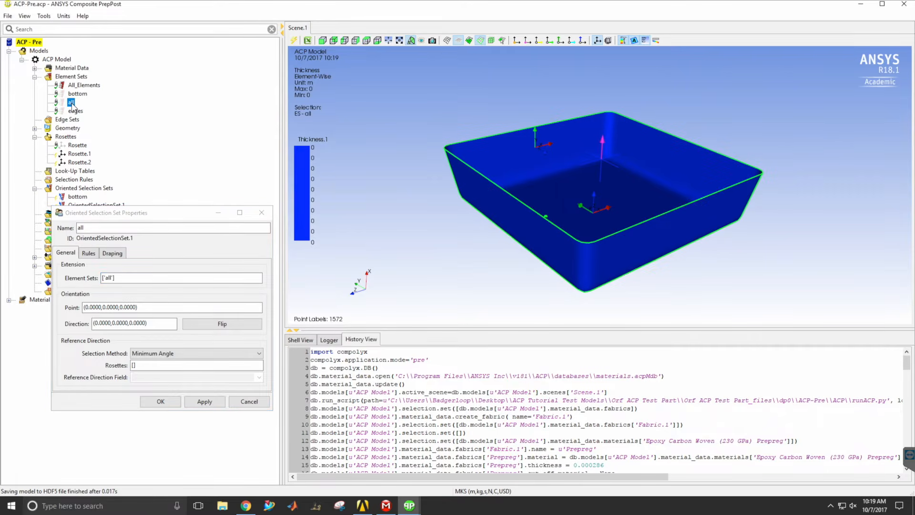
Pick the orientation point of the "all" selection set on the tray floor at about (-0.152, 0.127, 0.052) and flip its direction upward.
left_click(158, 307)
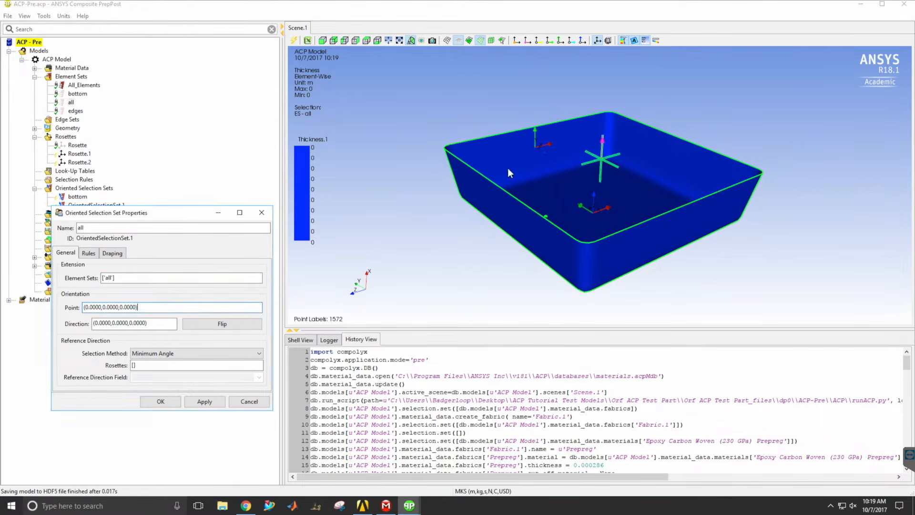
left_click(554, 196)
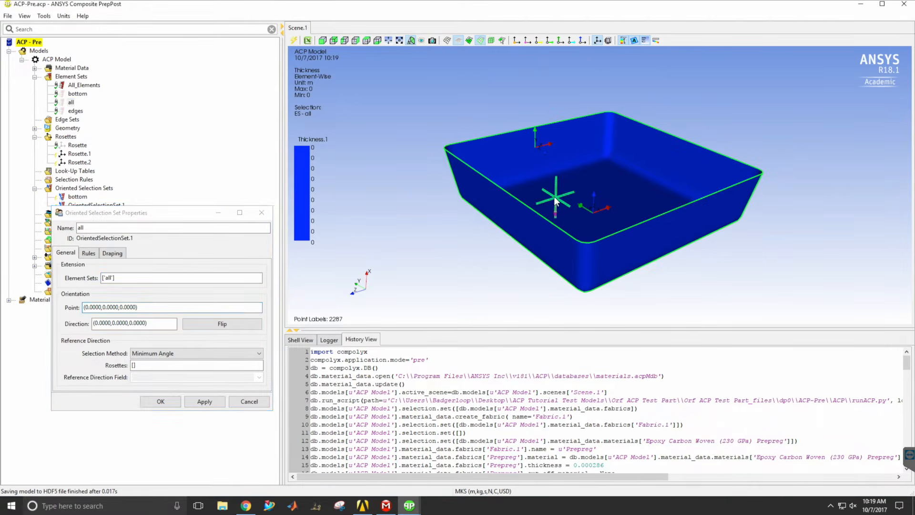
left_click(226, 326)
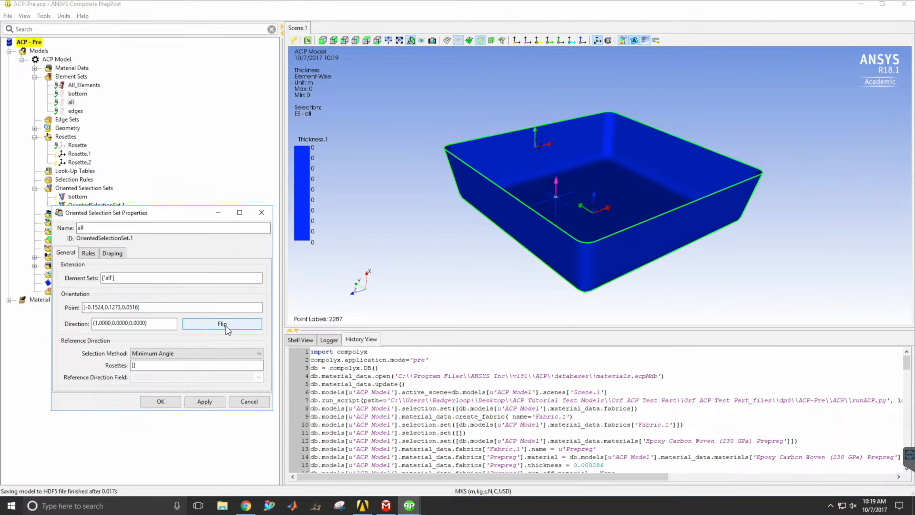
Use Rosette.1 as the reference direction of the "all" selection set and accept the set.
left_click(135, 366)
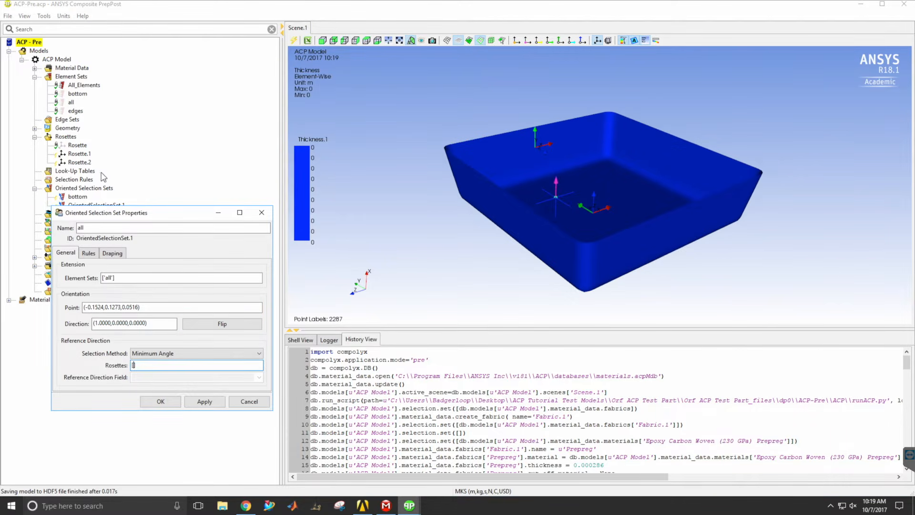
left_click(81, 154)
left_click(159, 401)
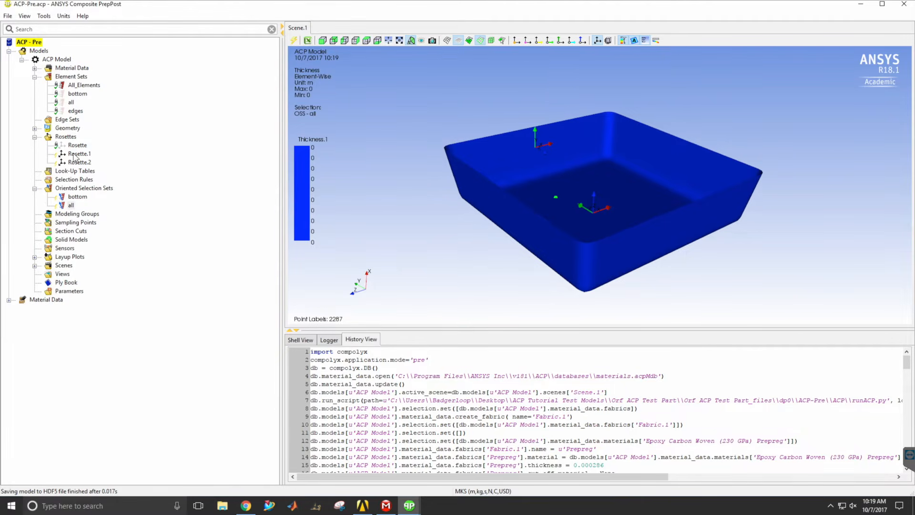
Create an oriented selection set named "edges" and assign the edges element set to it.
right_click(84, 188)
left_click(120, 192)
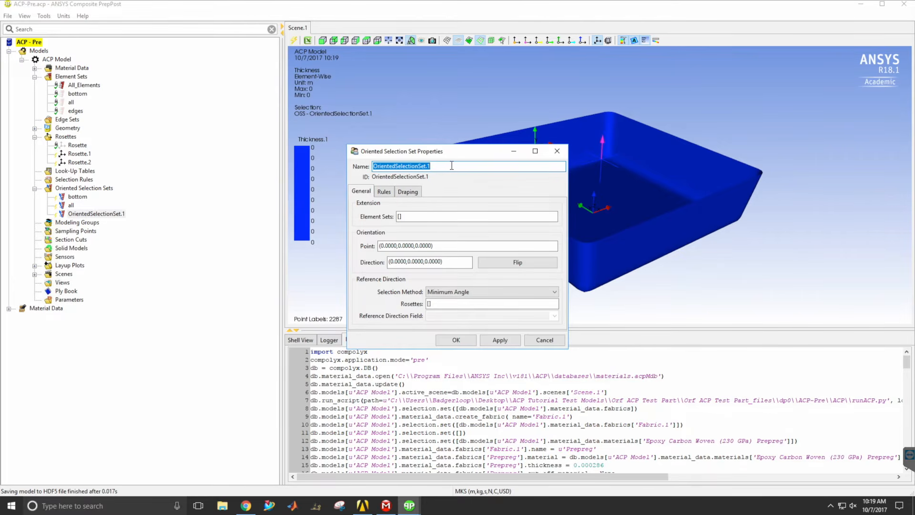
type("edges")
left_click(400, 217)
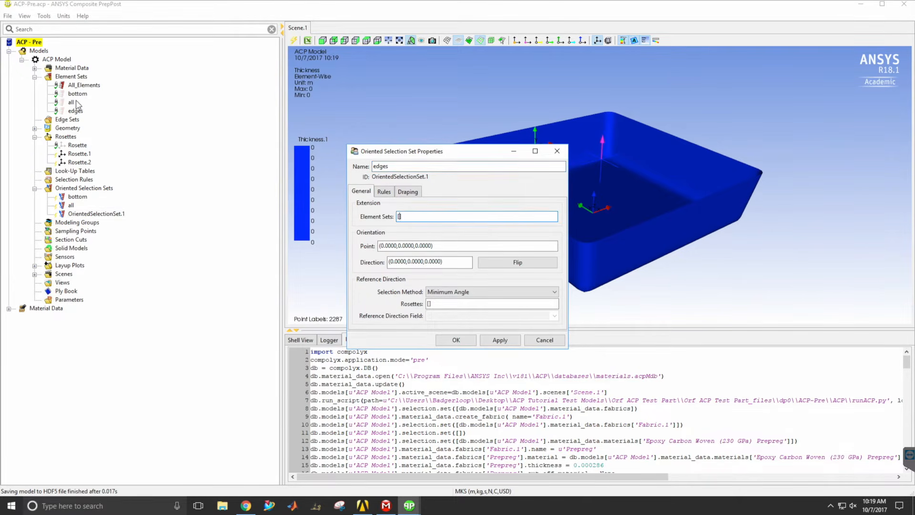
left_click(75, 111)
Pick the orientation point of the "edges" set on the side wall at about (-0.058, 0.295, 0.076) and flip its direction into the tray.
left_click(436, 247)
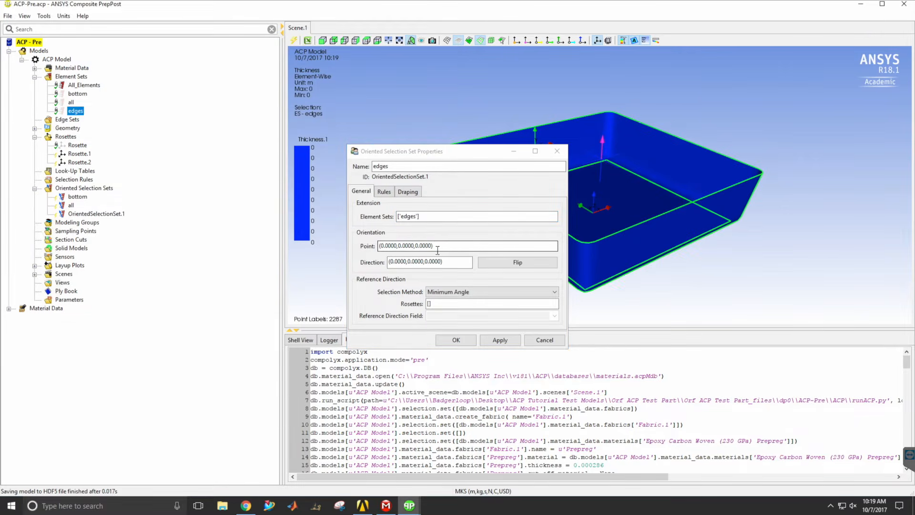
left_click_drag(462, 156, 246, 178)
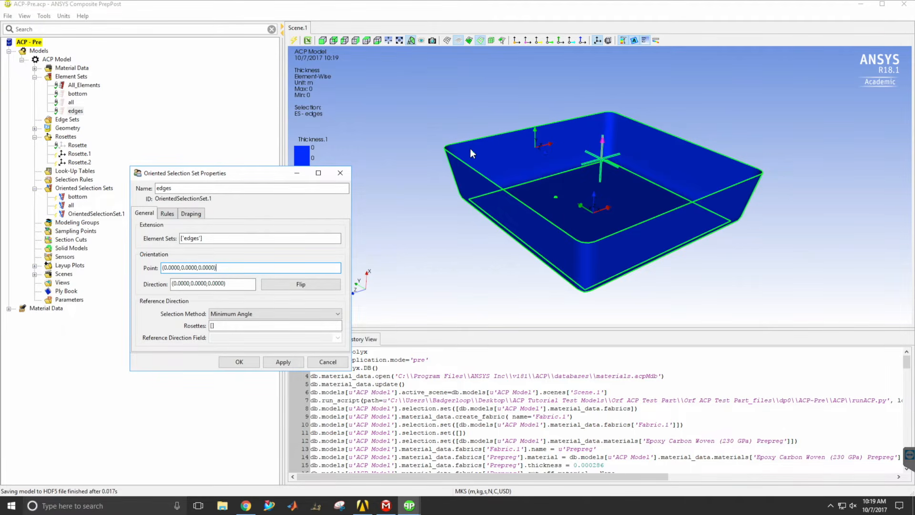
left_click(516, 147)
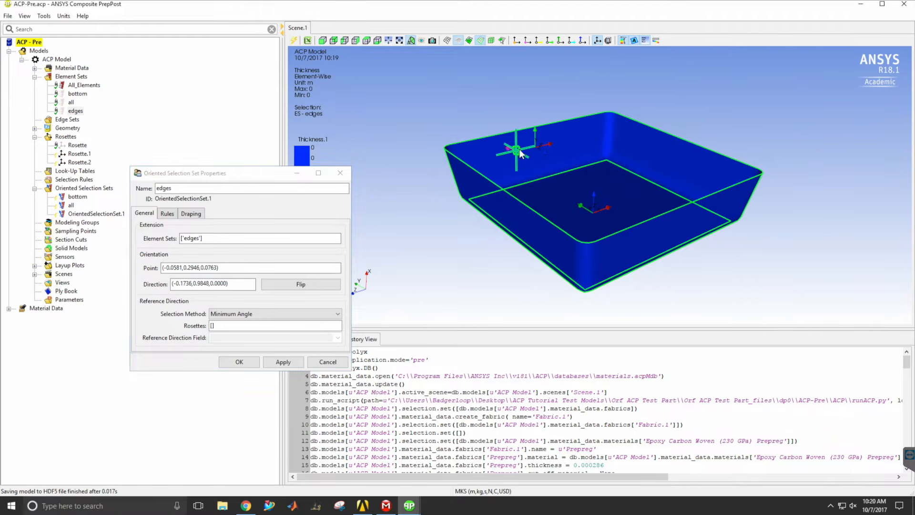
middle_click_drag(539, 170, 708, 165)
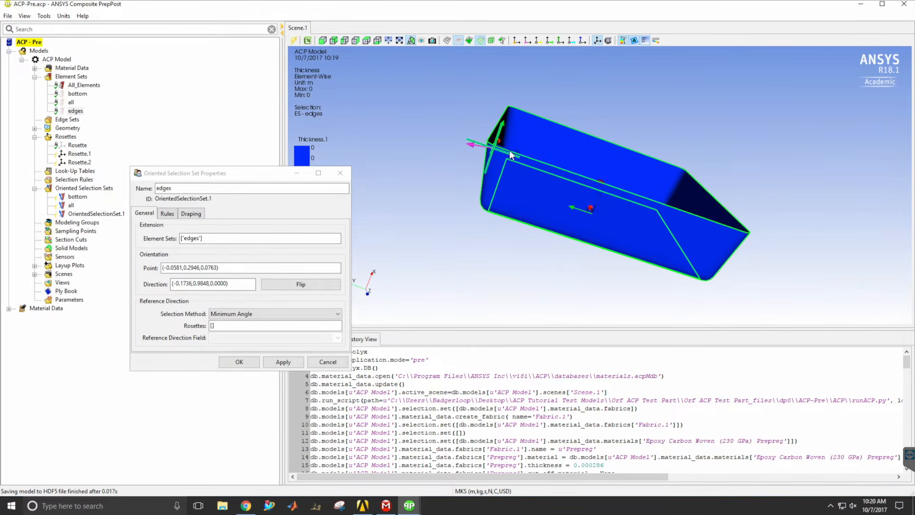
middle_click_drag(566, 140, 505, 165)
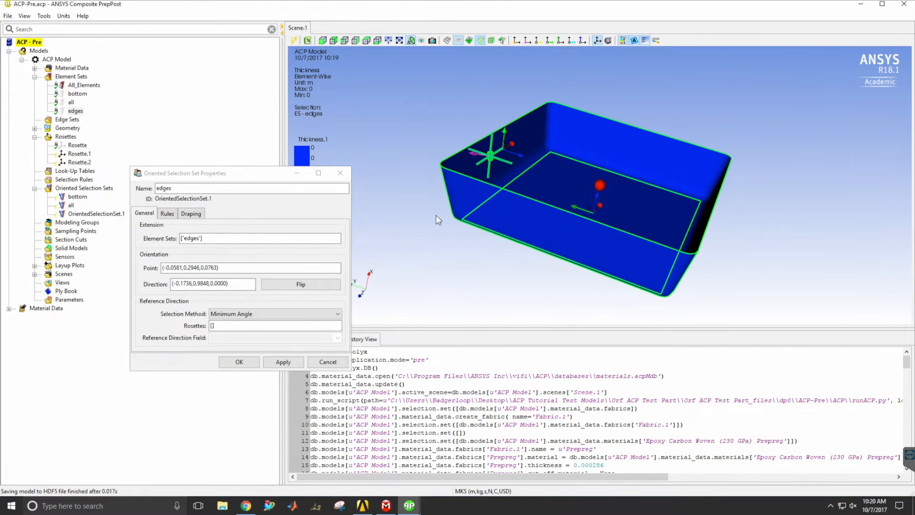
left_click(288, 285)
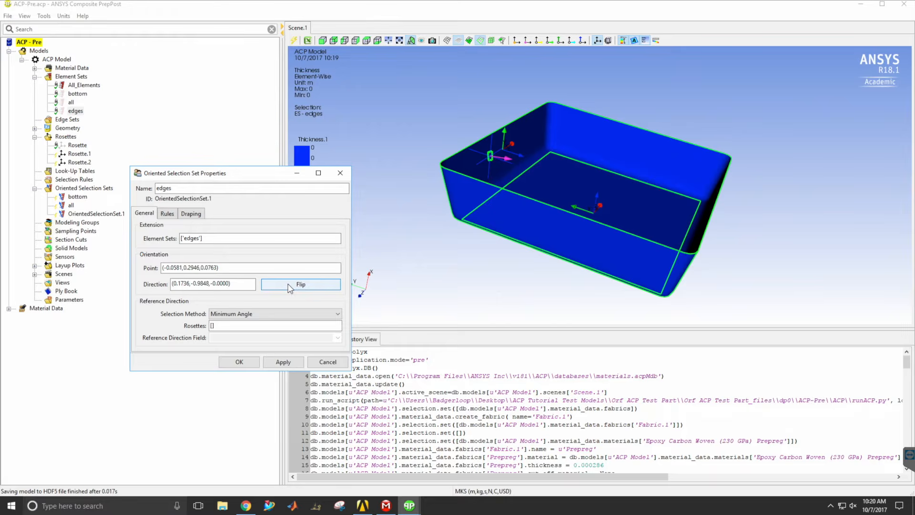
Use Rosette.2 as the reference direction of the "edges" selection set and accept the set.
left_click(212, 325)
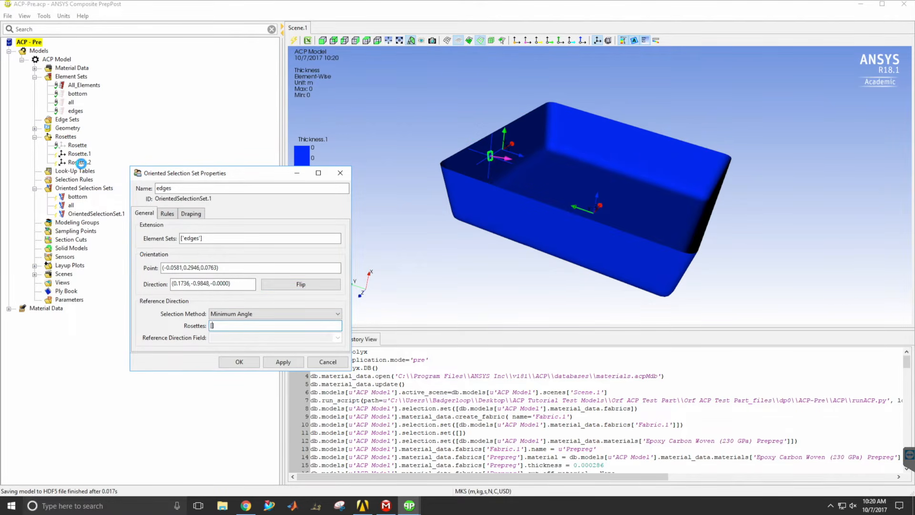
left_click(80, 162)
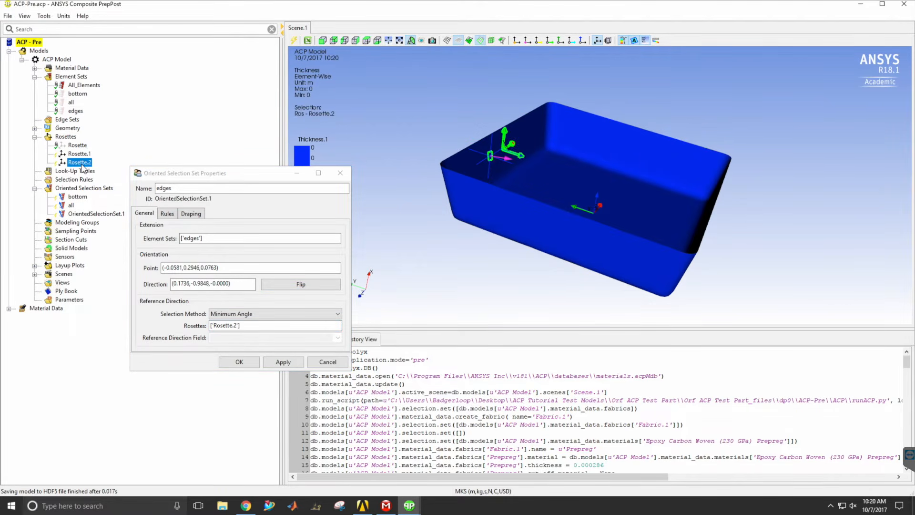
left_click(240, 362)
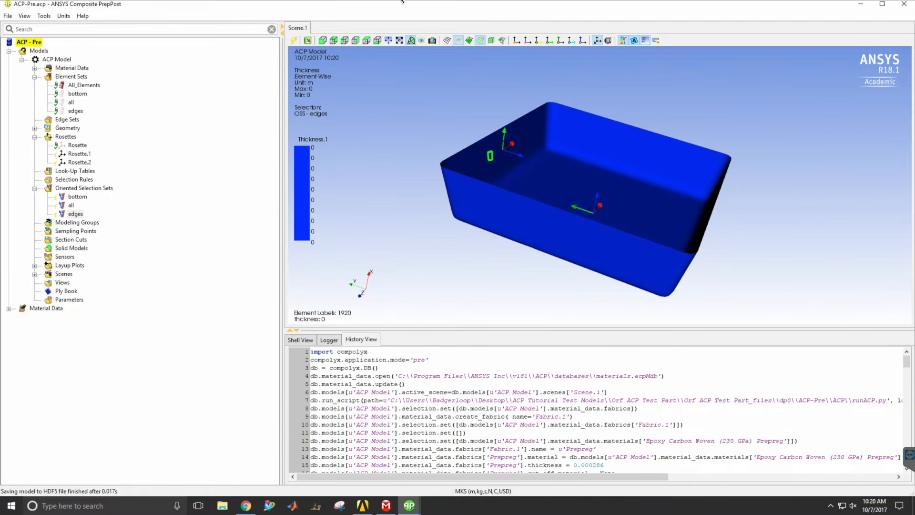
Save the project and update the model with the rosettes and oriented selection sets.
left_click(8, 16)
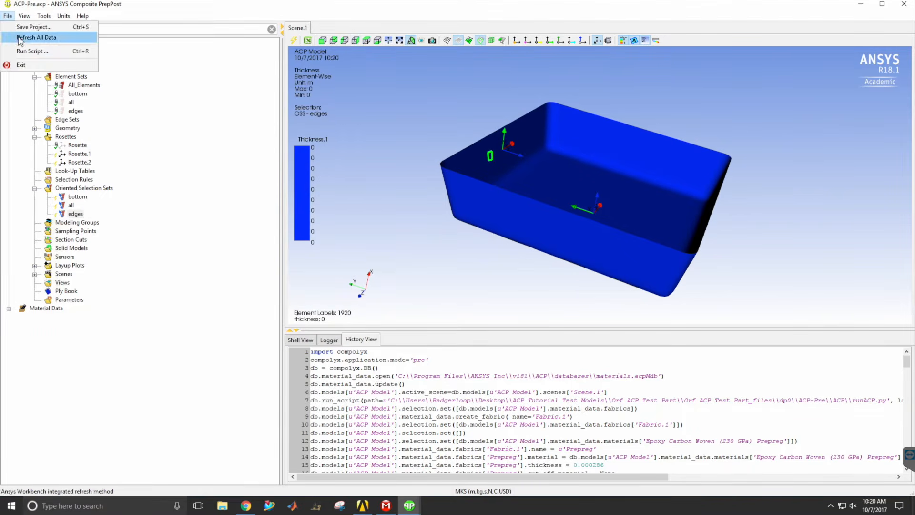
left_click(29, 28)
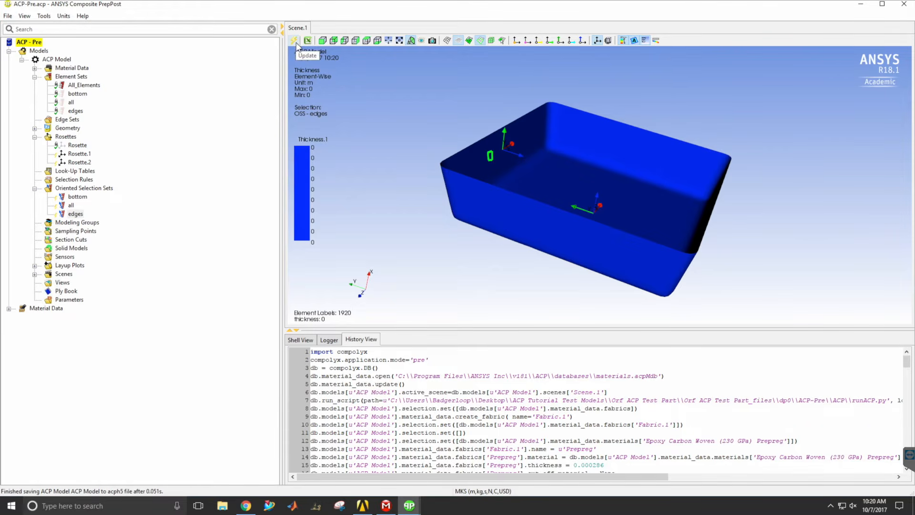
left_click(295, 41)
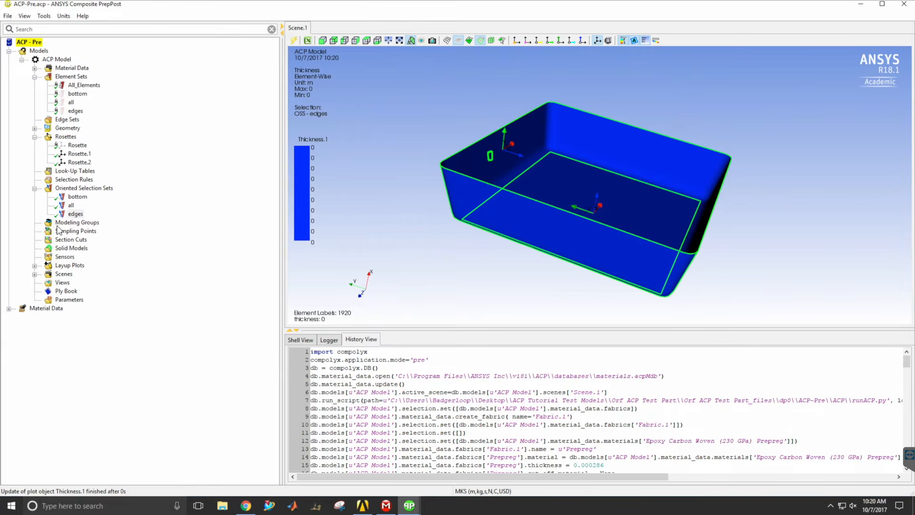
left_click_drag(507, 160, 561, 194)
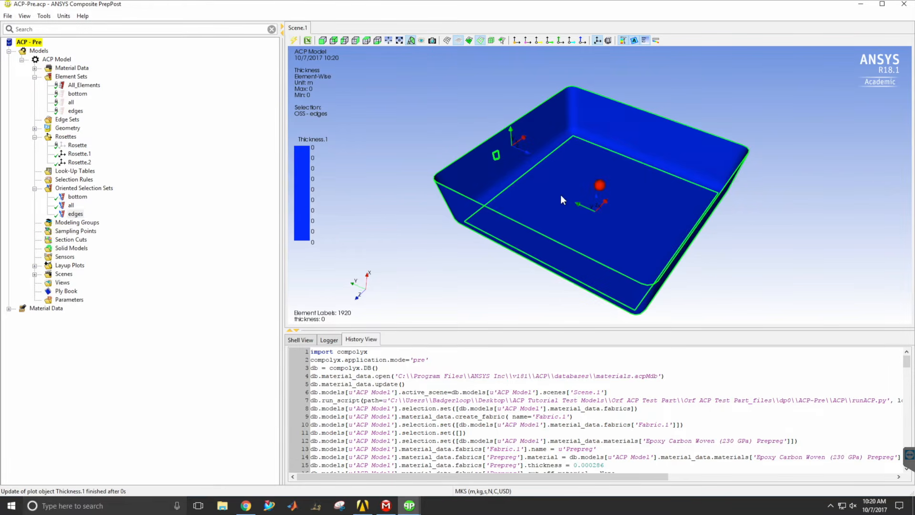
Create a modeling group for the tray, keeping its default name.
left_click(66, 223)
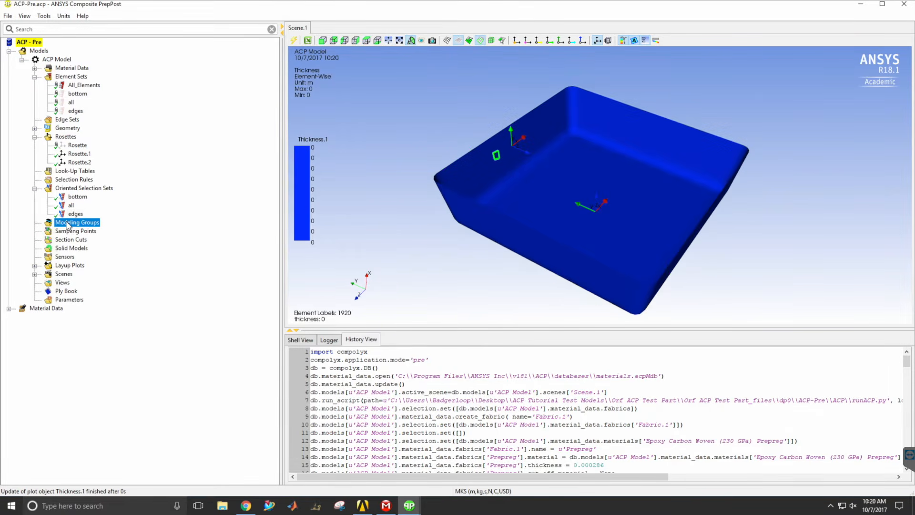
right_click(68, 225)
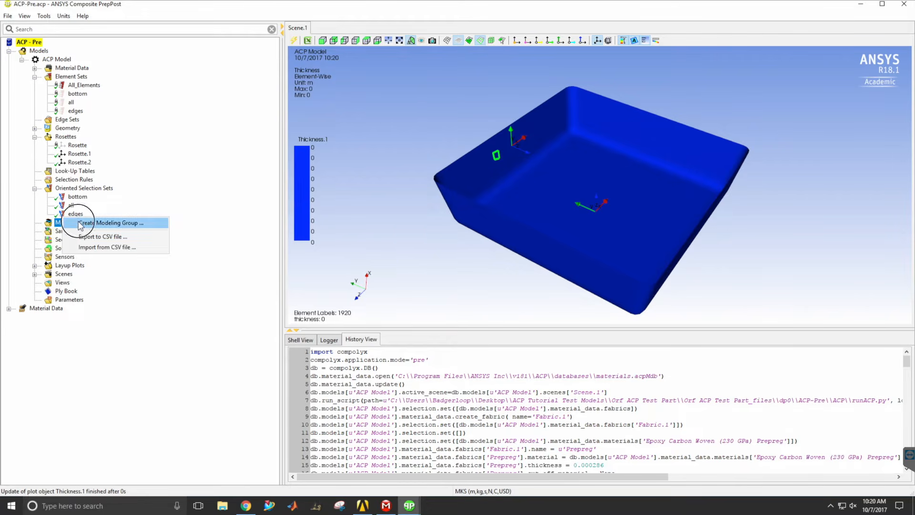
left_click(80, 225)
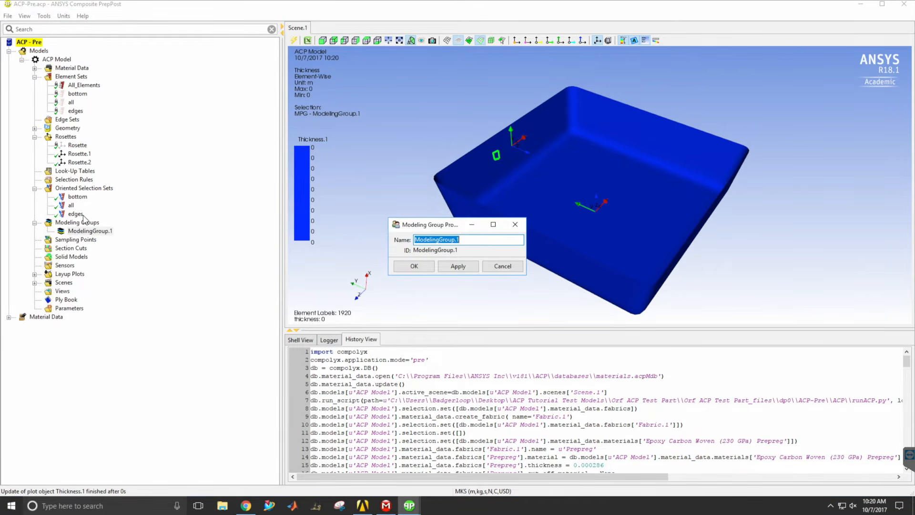
left_click_drag(415, 227, 208, 137)
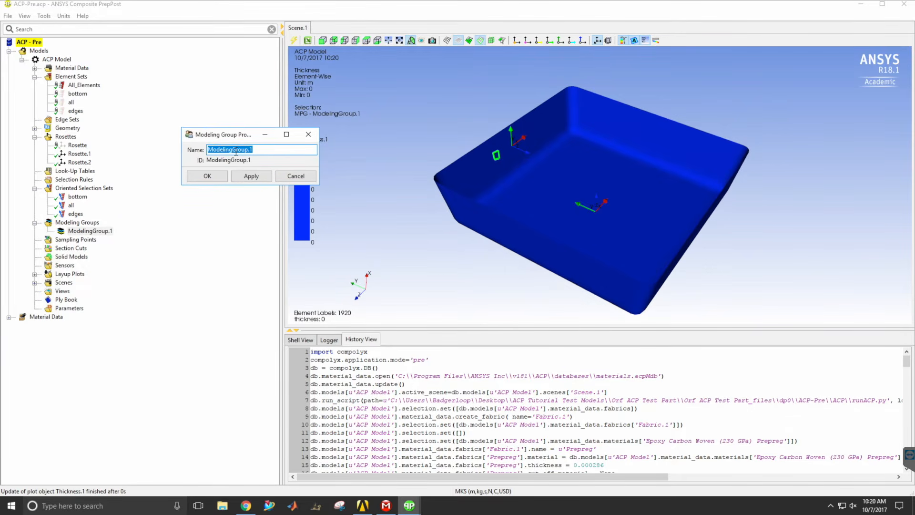
left_click(207, 176)
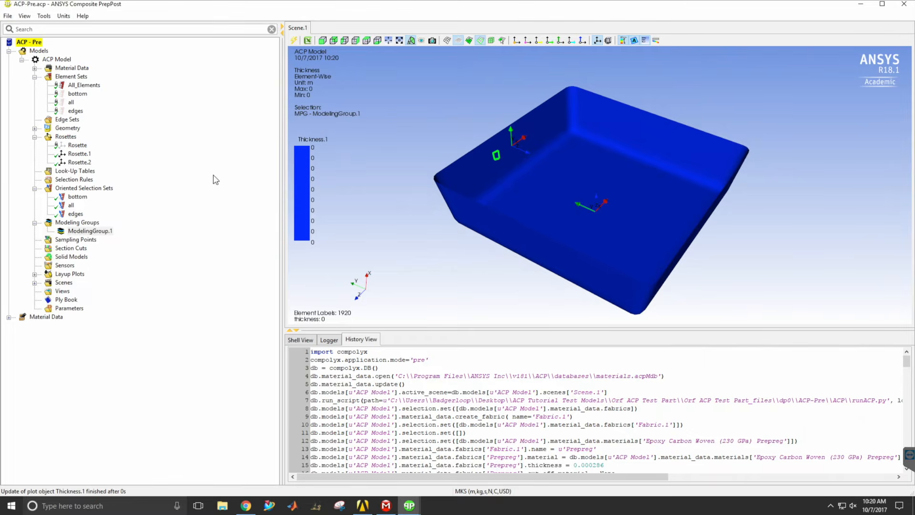
Add a ply to the modeling group on the "all" oriented selection set with Stackup as its material, and update the model.
right_click(95, 236)
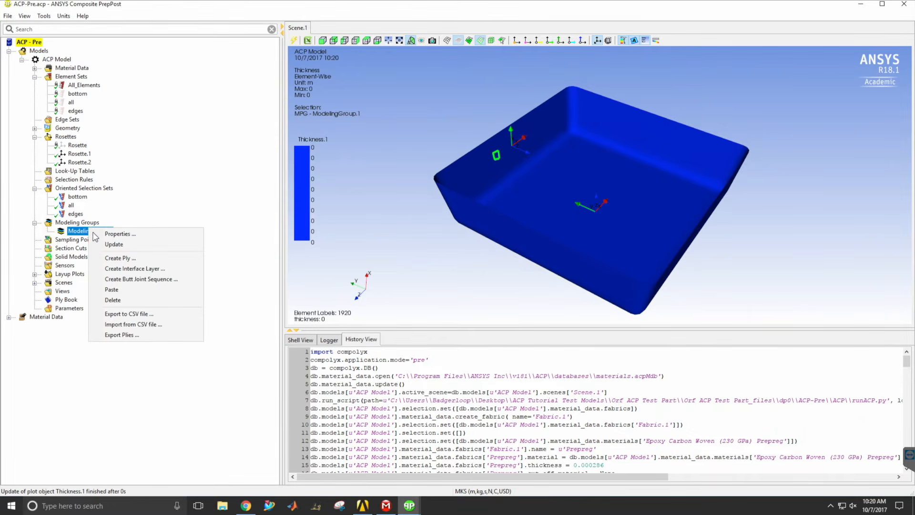
left_click(115, 258)
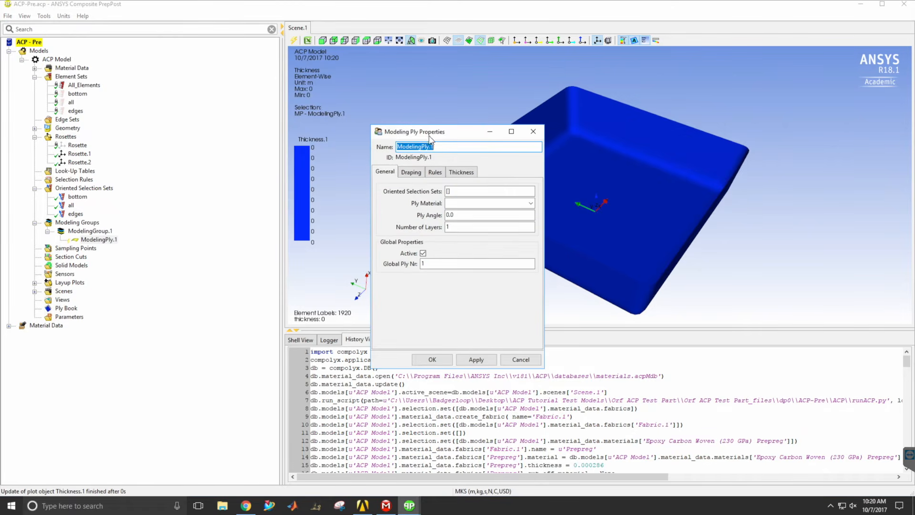
left_click_drag(435, 136, 418, 141)
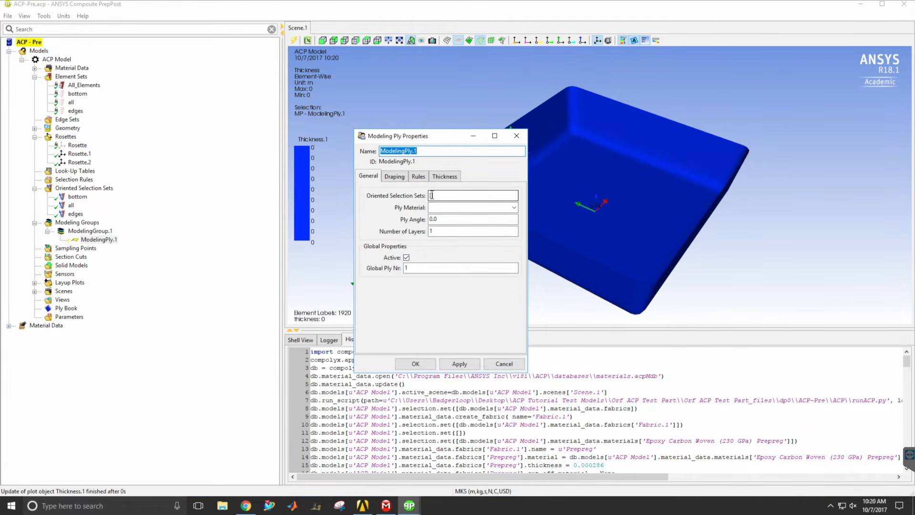
left_click(432, 195)
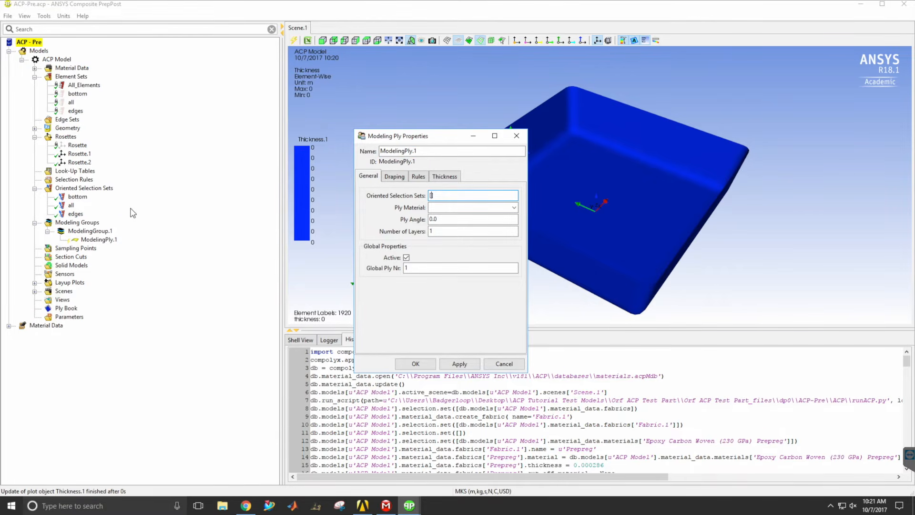
left_click(71, 205)
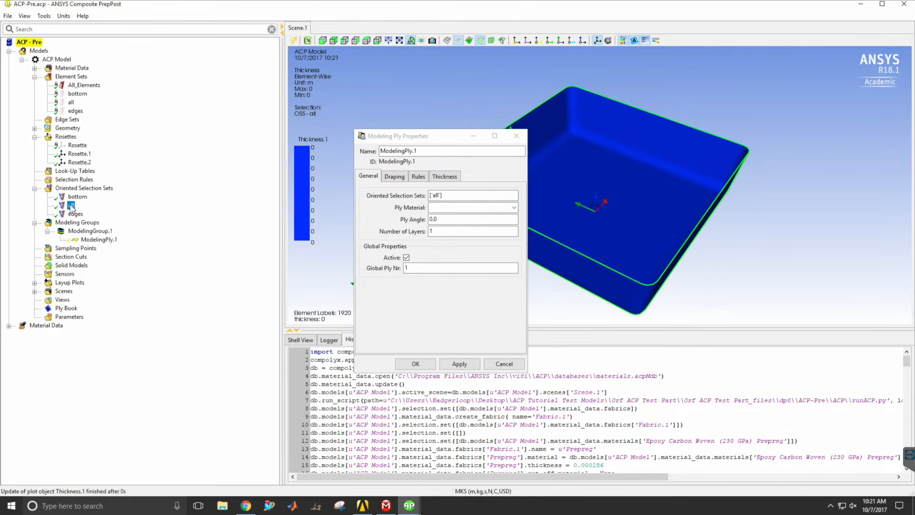
left_click(514, 208)
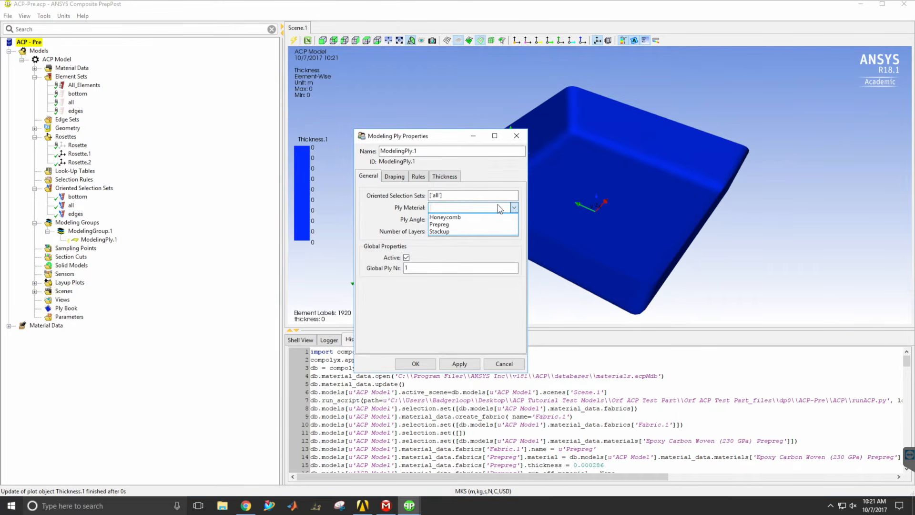
left_click(448, 232)
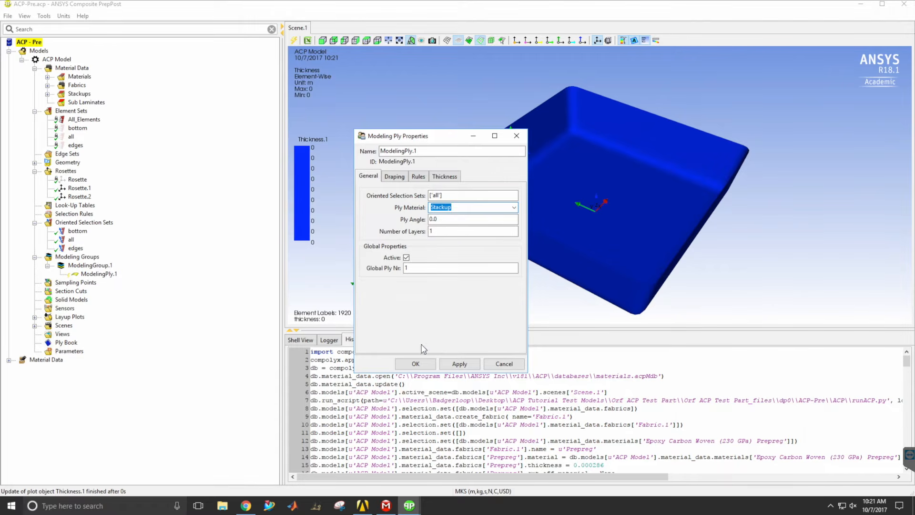
left_click(417, 364)
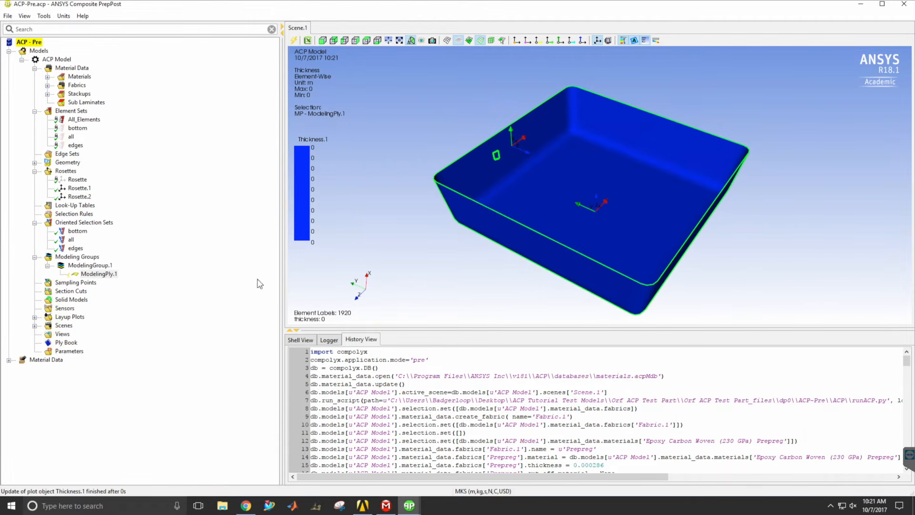
left_click(293, 40)
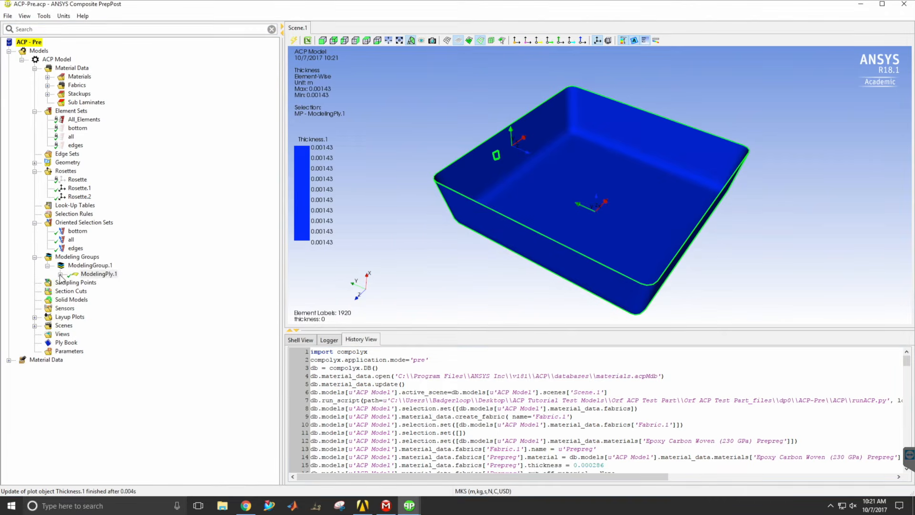
Examine the first ply's individual layers and compare them with the fabrics and angles defined in the stackup.
left_click(61, 275)
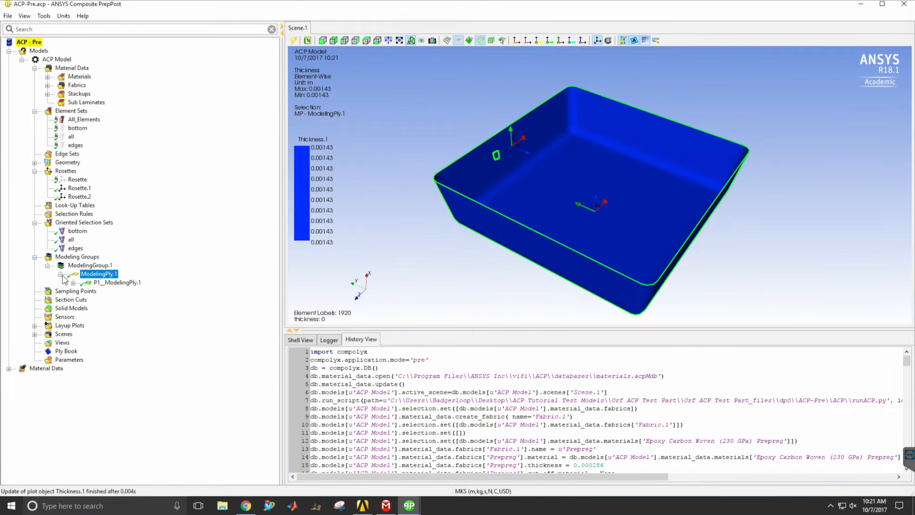
left_click(73, 284)
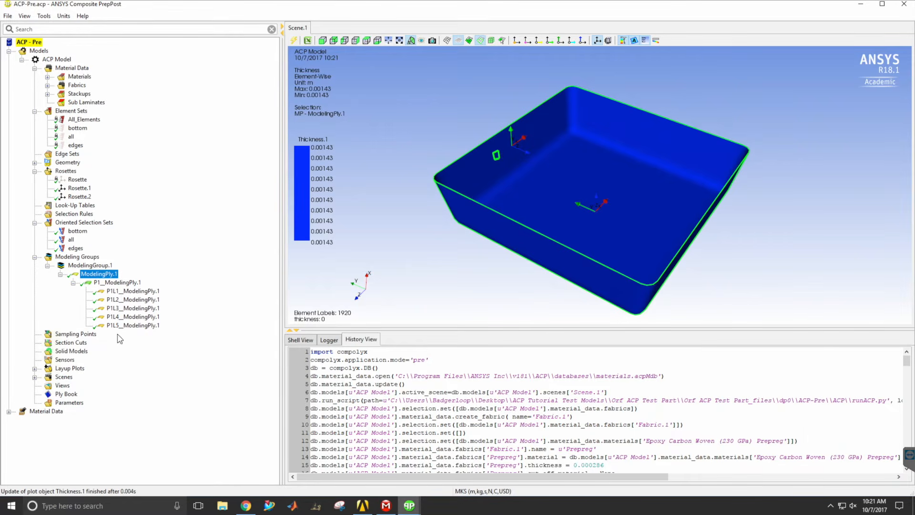
left_click(47, 94)
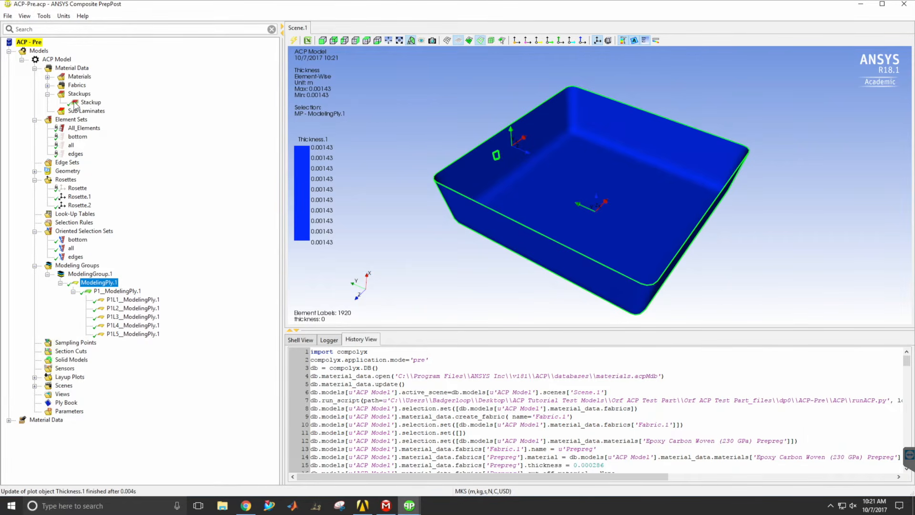
double_click(76, 103)
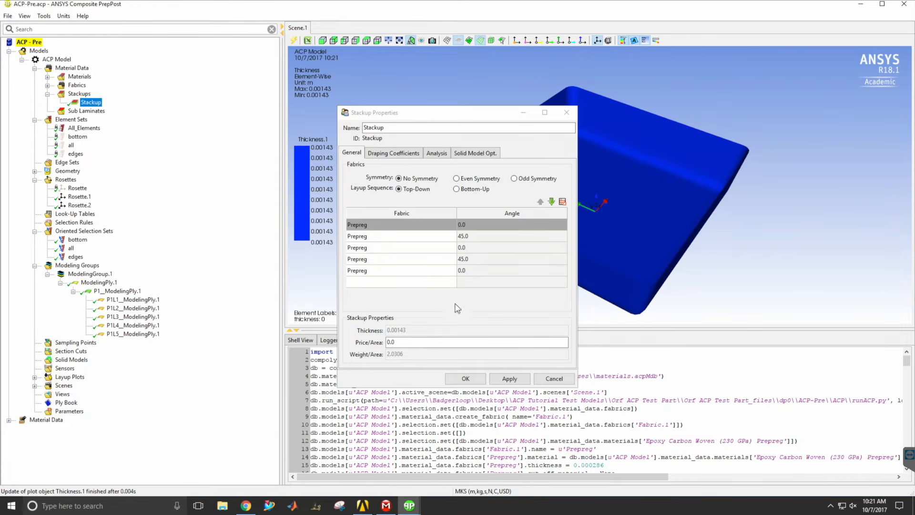
left_click(466, 379)
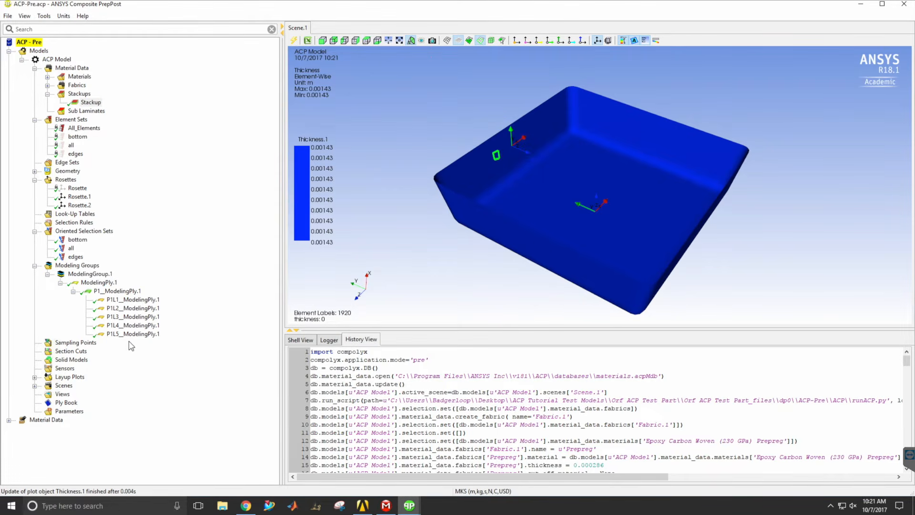
Add a second ply to the modeling group on the "edges" oriented selection set, using Stackup as the ply material.
left_click(88, 274)
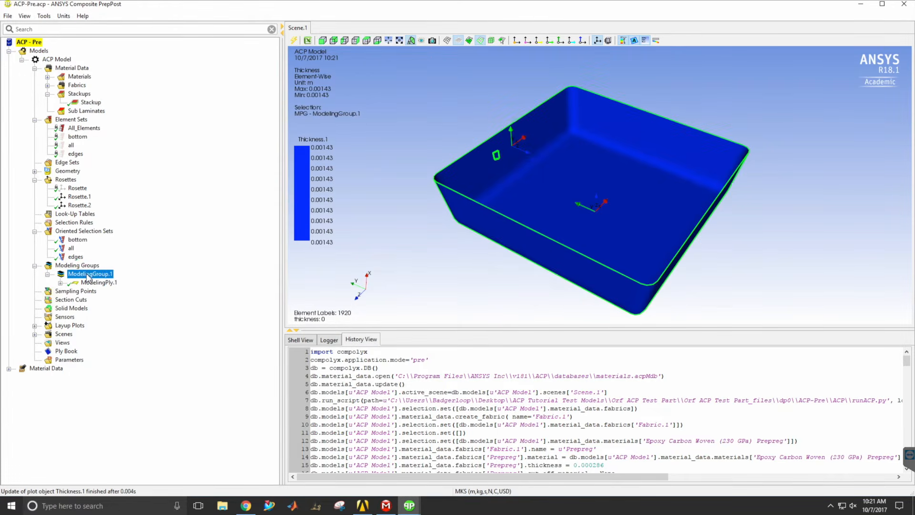
right_click(87, 275)
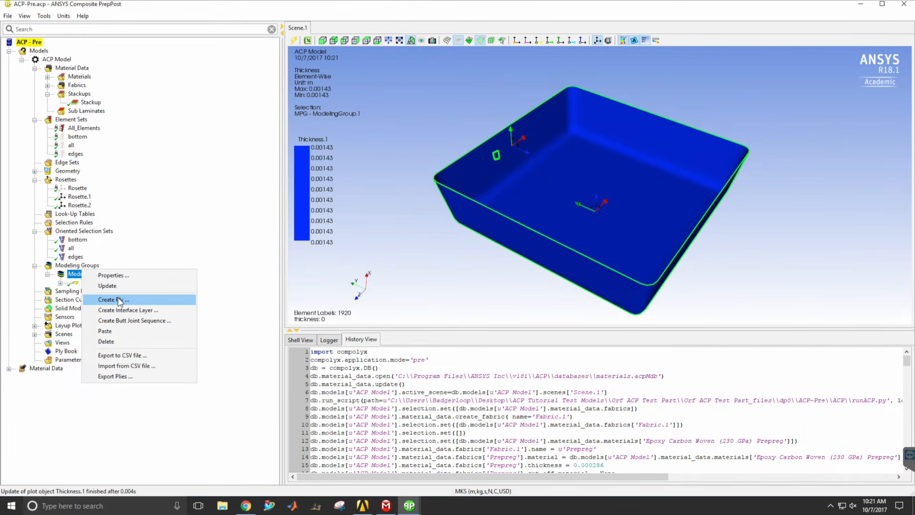
left_click(118, 298)
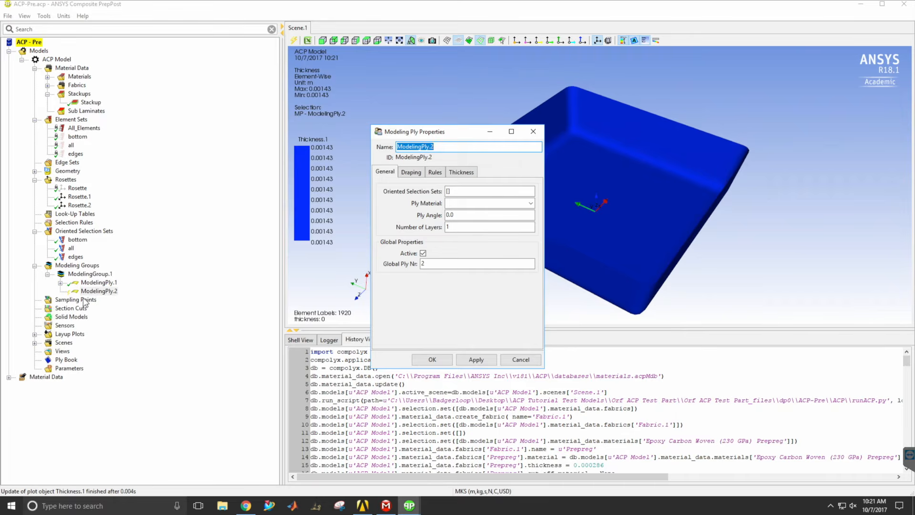
left_click(449, 191)
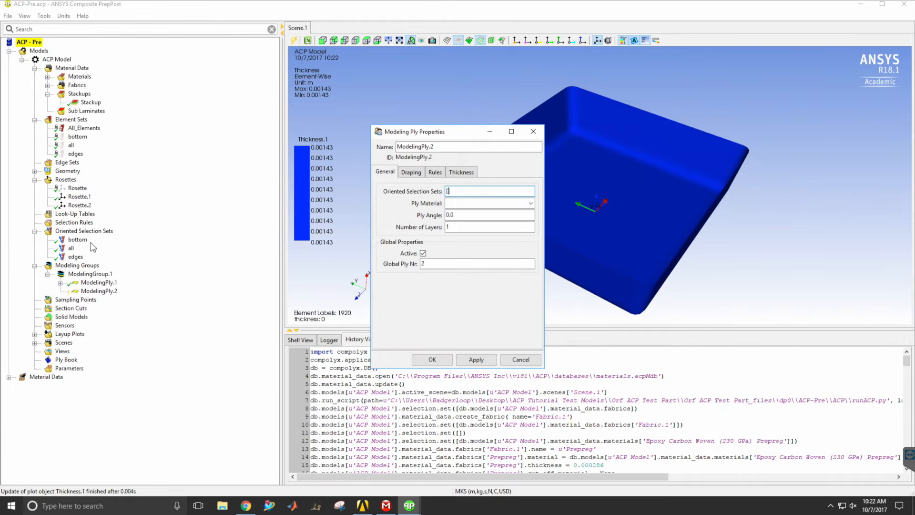
left_click(75, 257)
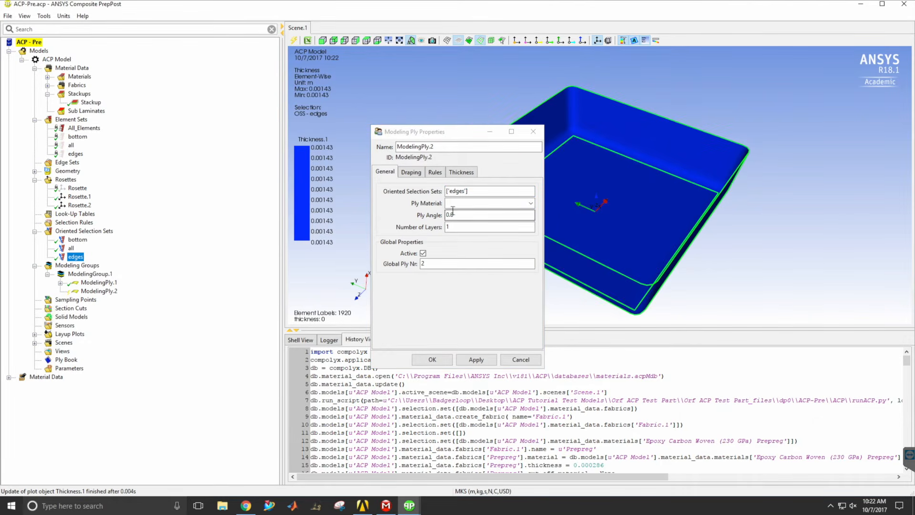
left_click(531, 204)
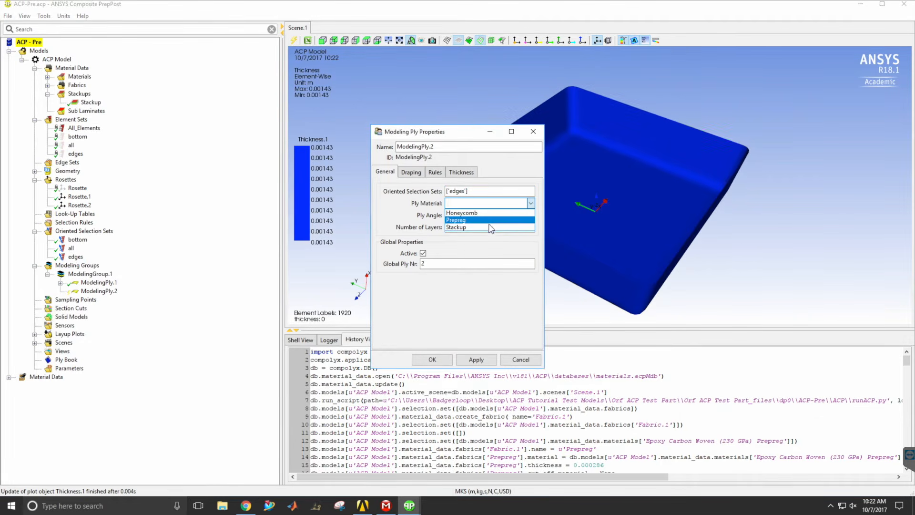
left_click(471, 228)
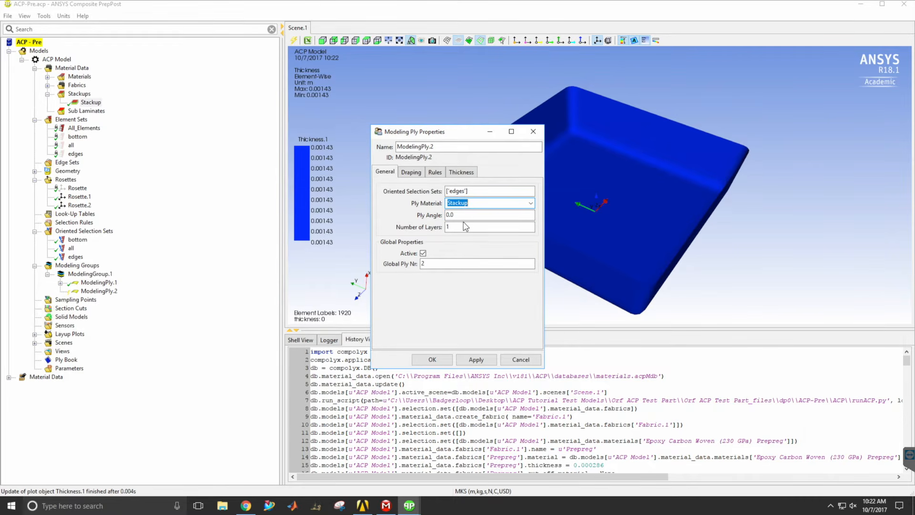
left_click(425, 363)
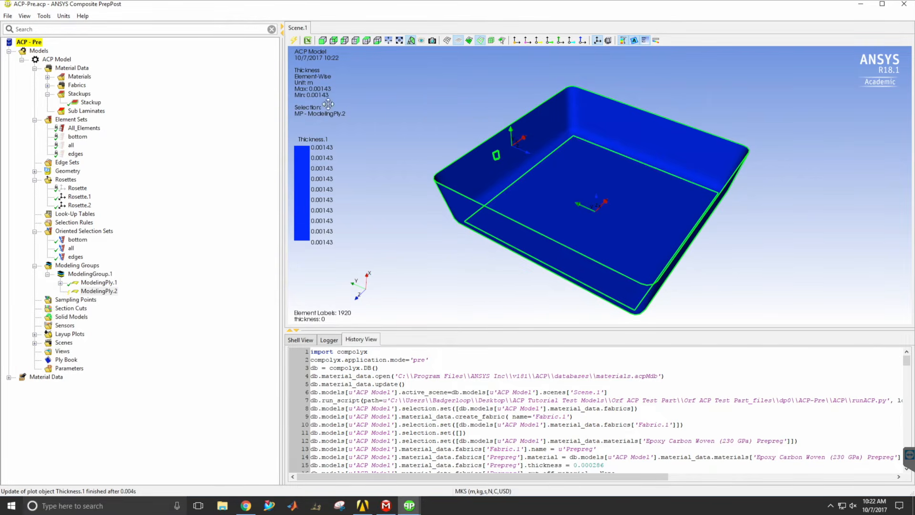
Add a ply named "core" to the modeling group on the "bottom" oriented selection set, using Honeycomb as the ply material.
right_click(98, 270)
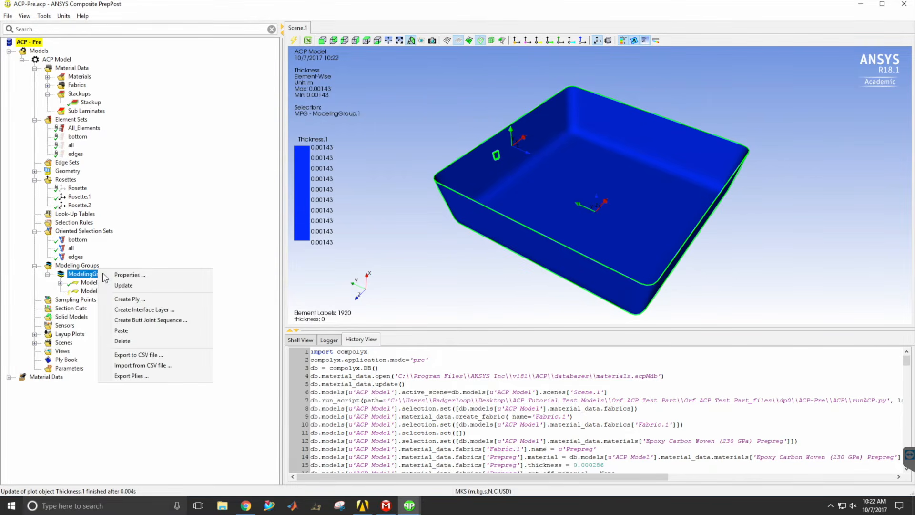
left_click(127, 298)
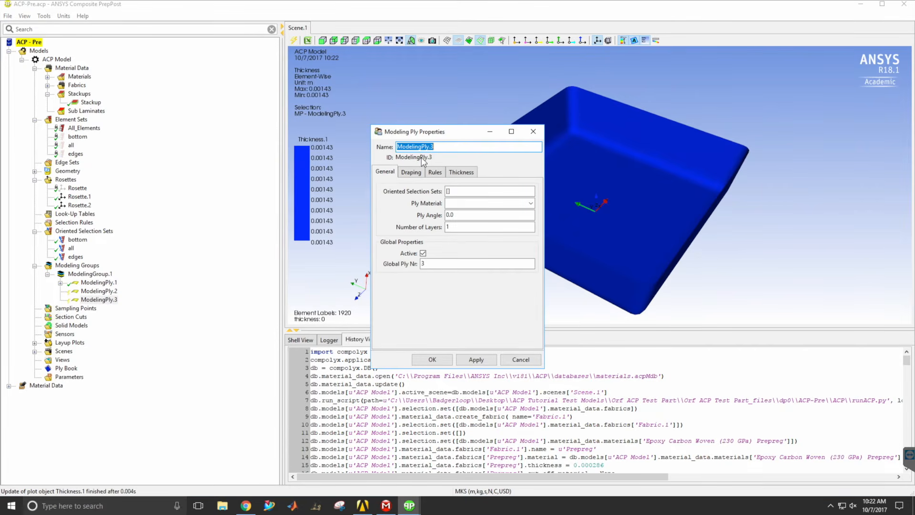
type("core")
left_click(449, 191)
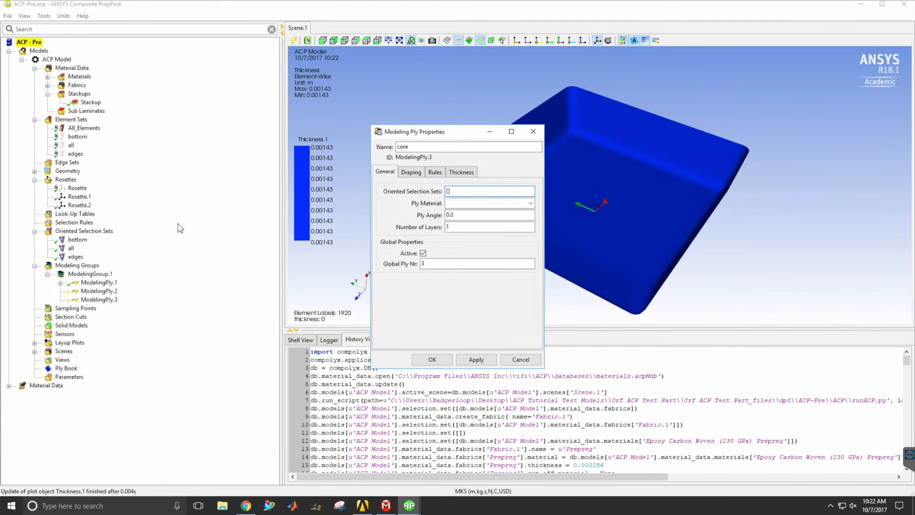
left_click(77, 239)
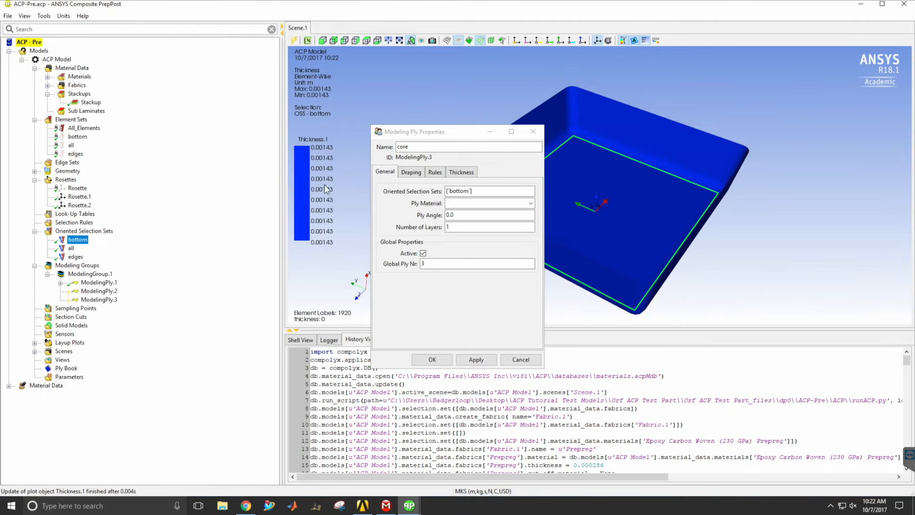
left_click(530, 203)
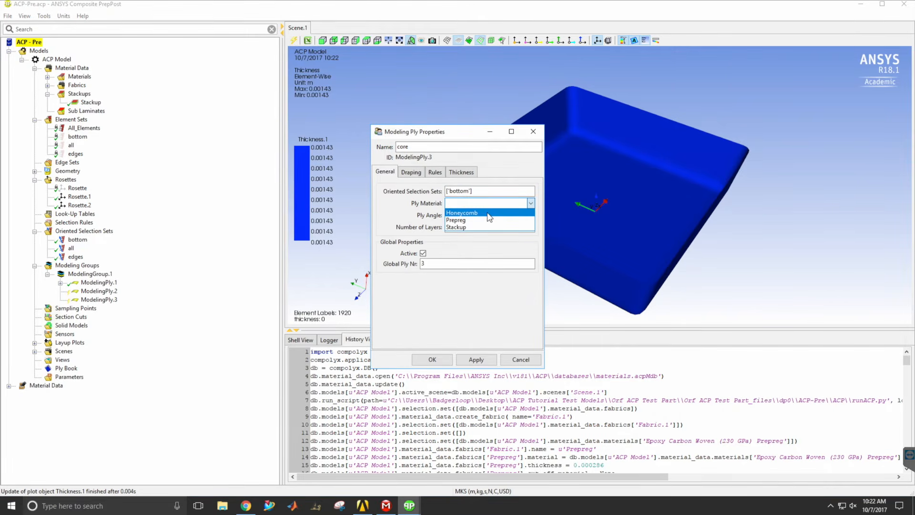
left_click(488, 213)
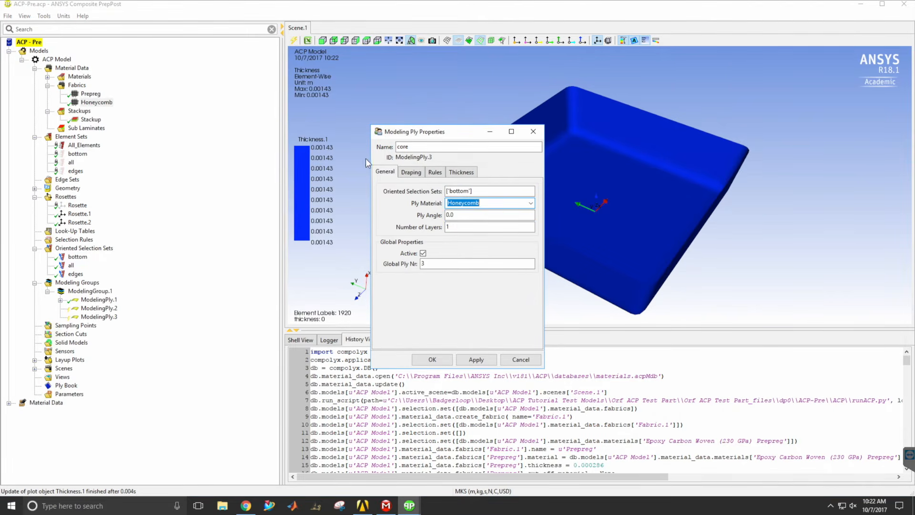
left_click_drag(441, 132, 264, 142)
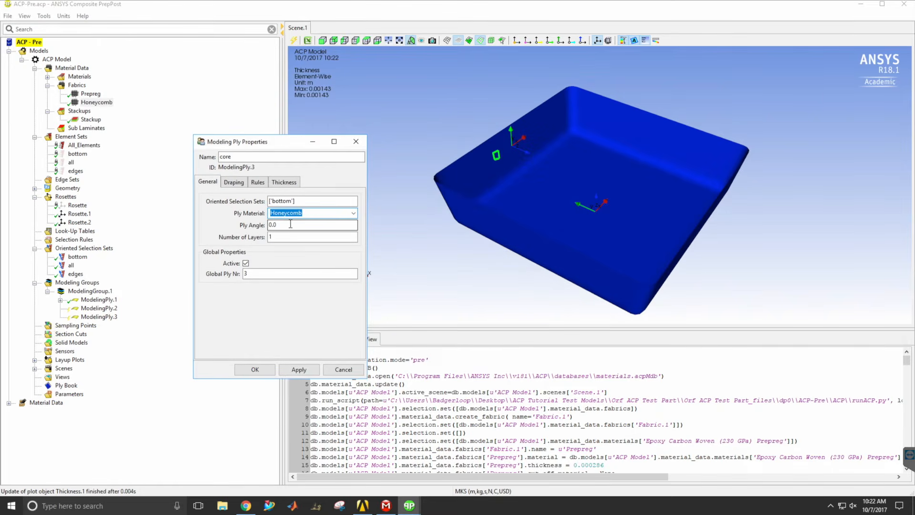
key("Tab")
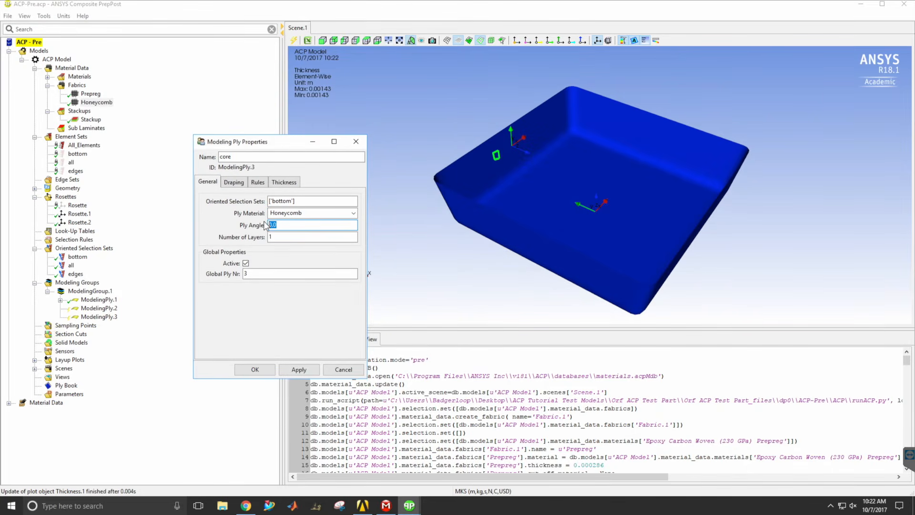
left_click(255, 370)
Add another ply after the core on the "edges" oriented selection set, using Stackup as the ply material.
right_click(93, 290)
left_click(125, 317)
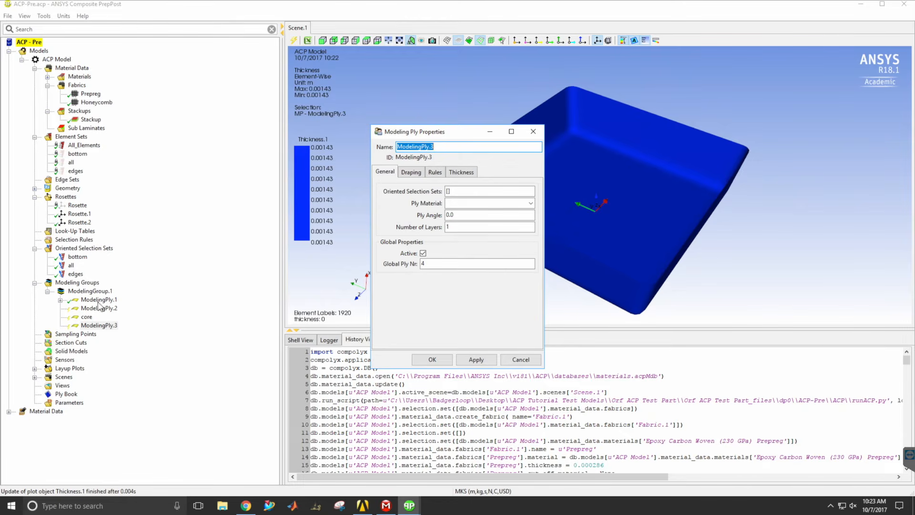
left_click(448, 191)
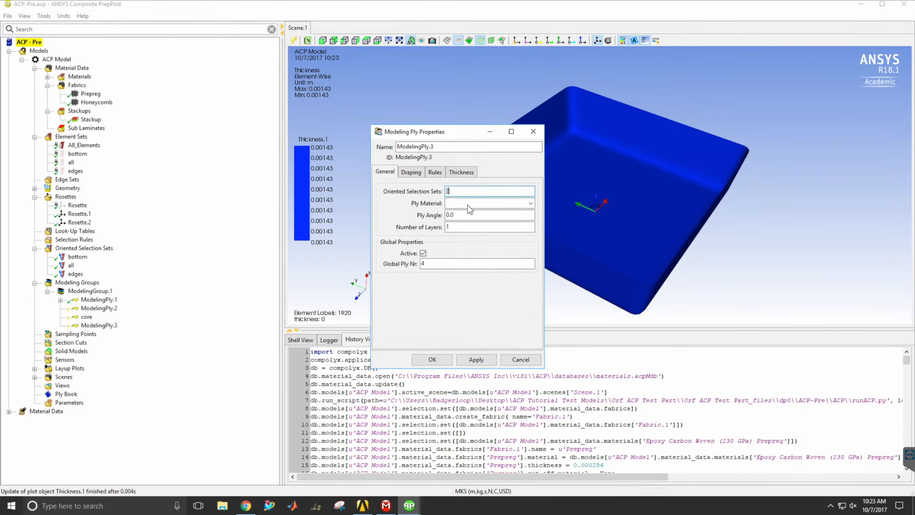
left_click(75, 275)
left_click(530, 204)
left_click(450, 227)
left_click(432, 360)
Add a fifth ply to the modeling group on the "all" oriented selection set, using Stackup as the ply material.
right_click(103, 290)
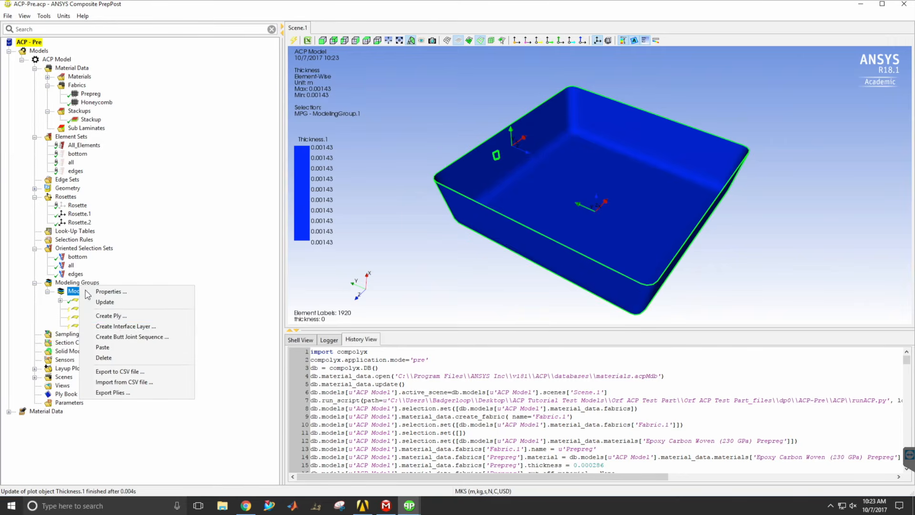
left_click(119, 309)
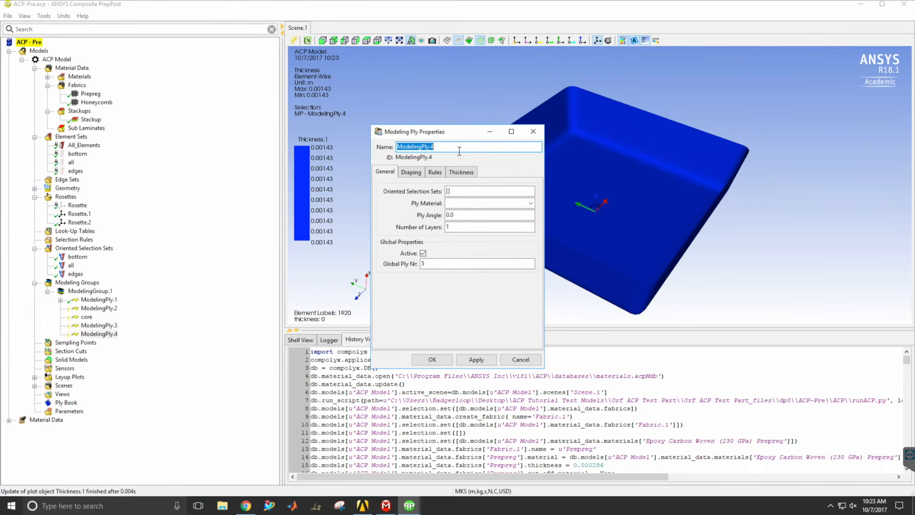
left_click(448, 192)
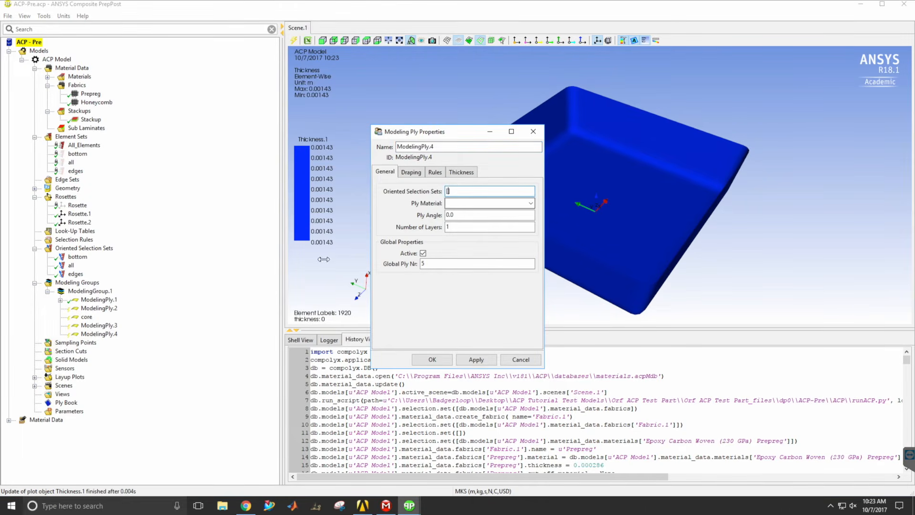
left_click(73, 163)
left_click(448, 191)
left_click(449, 192)
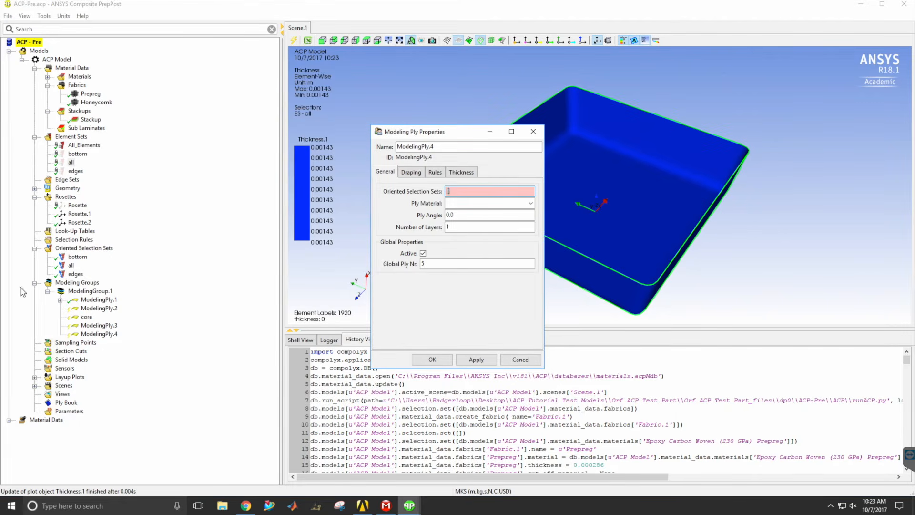
left_click(71, 266)
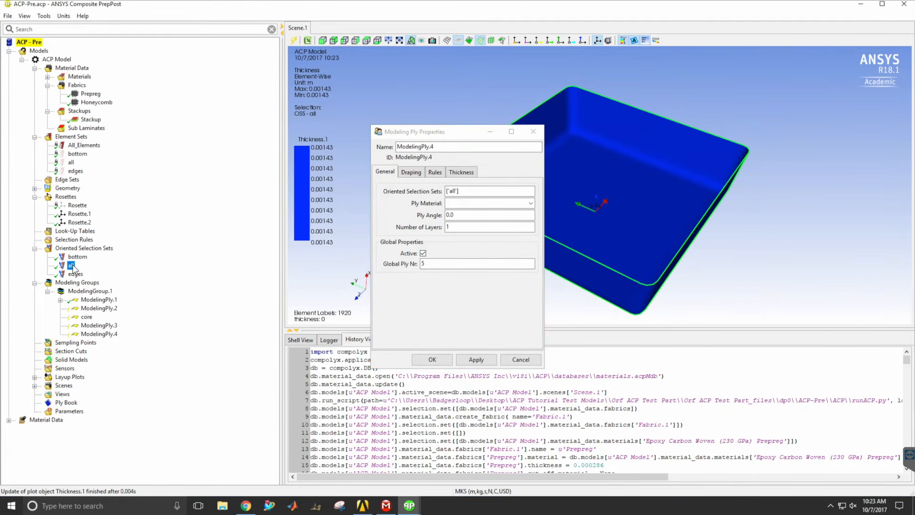
left_click(530, 203)
left_click(472, 224)
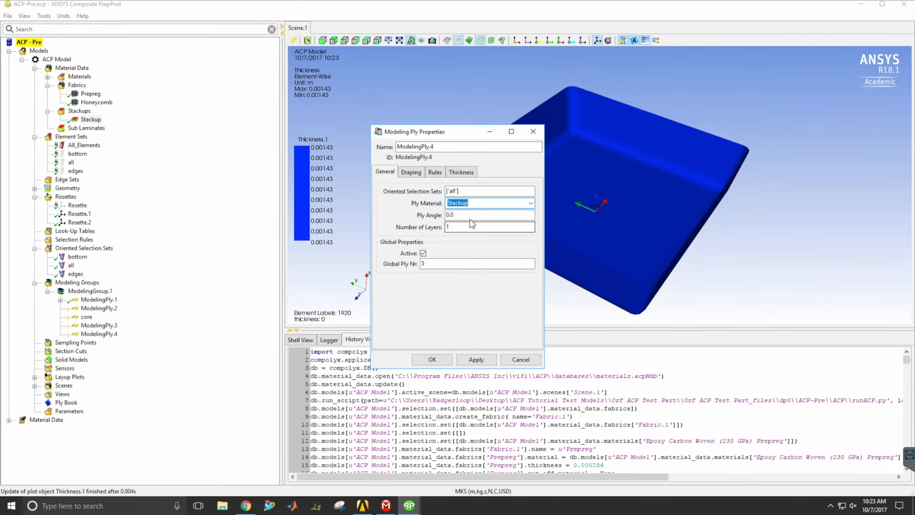
left_click(432, 359)
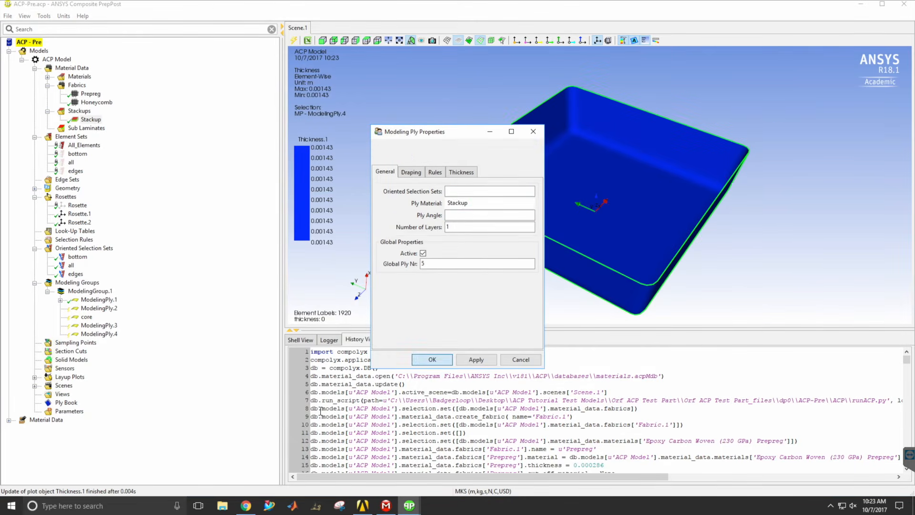
Update the model to check the tray's thickness plot, and save the ACP project.
left_click(295, 41)
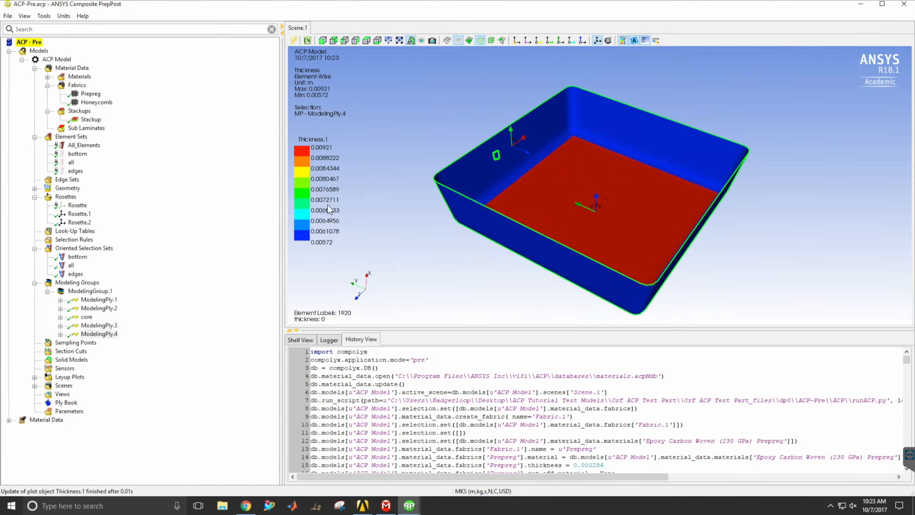
middle_click_drag(618, 168, 615, 190)
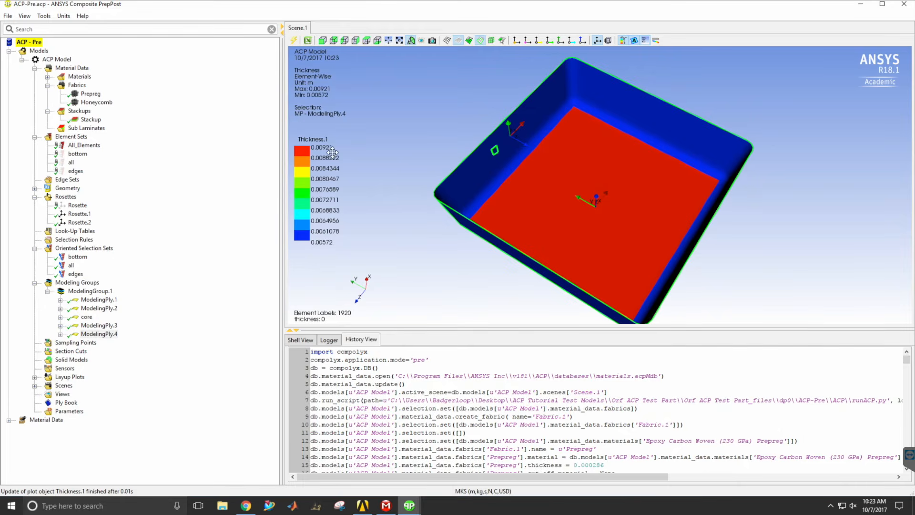
middle_click_drag(579, 160, 554, 150)
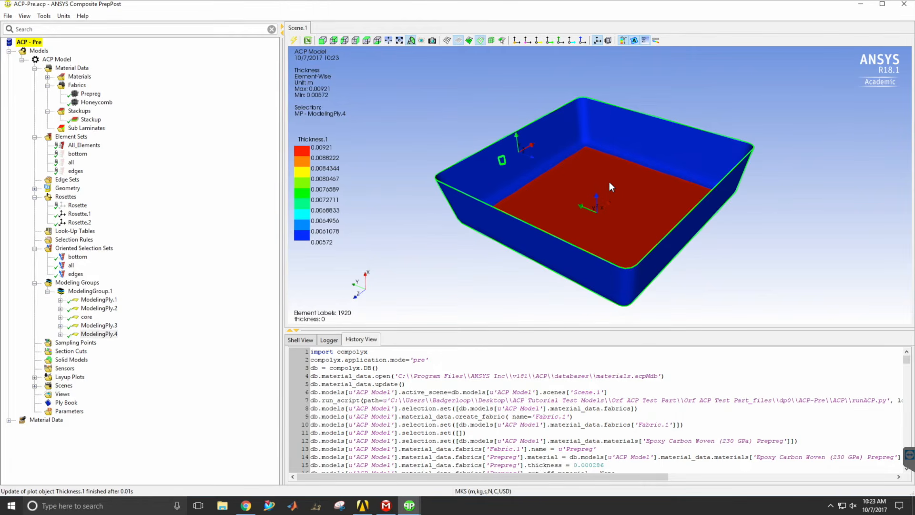
left_click(8, 16)
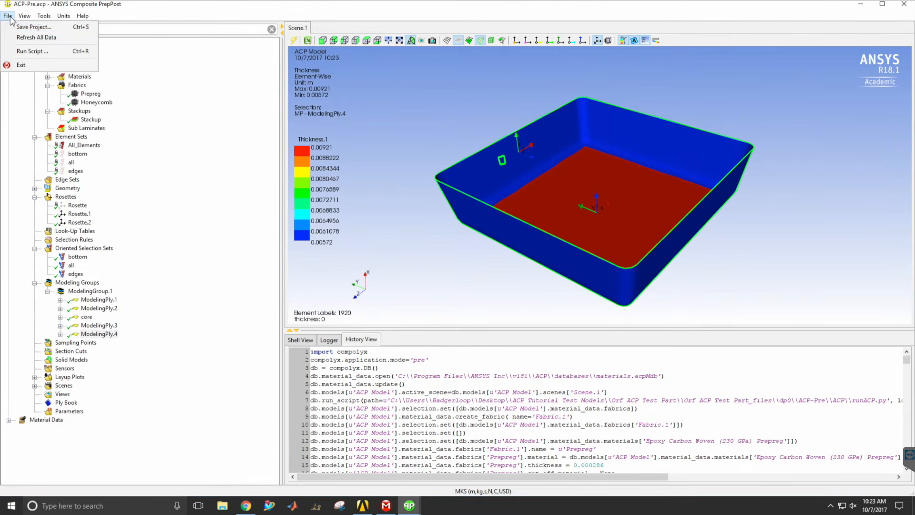
left_click(21, 35)
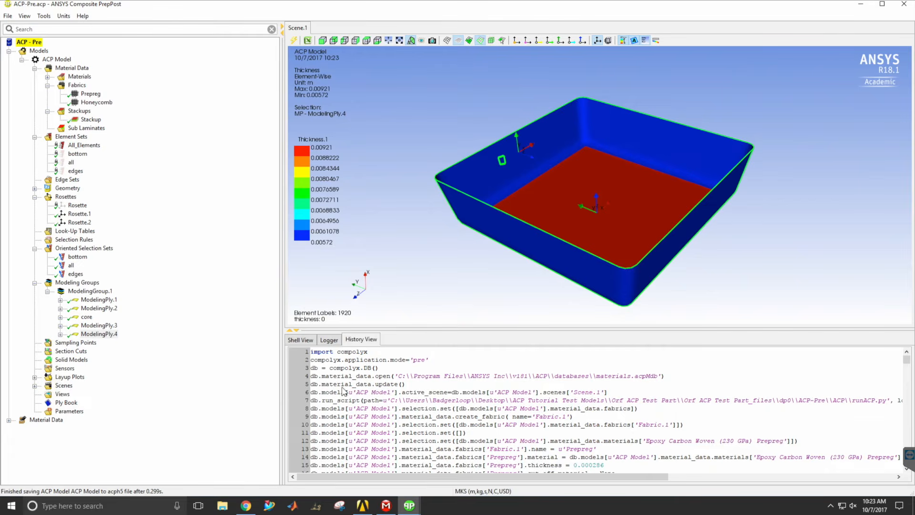
Switch to Workbench, add a Static Structural system, and transfer shell composite data from the ACP (Pre) Setup to its Model.
mouse_move(380, 508)
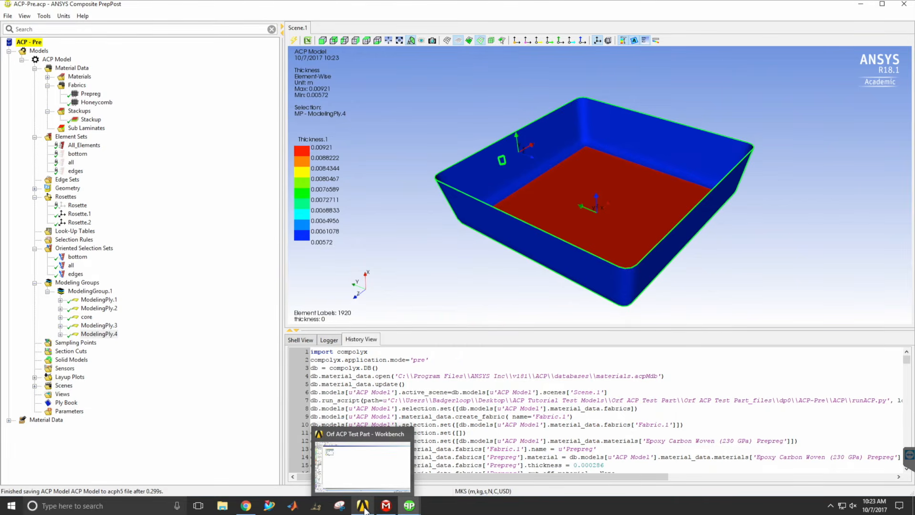
left_click(364, 509)
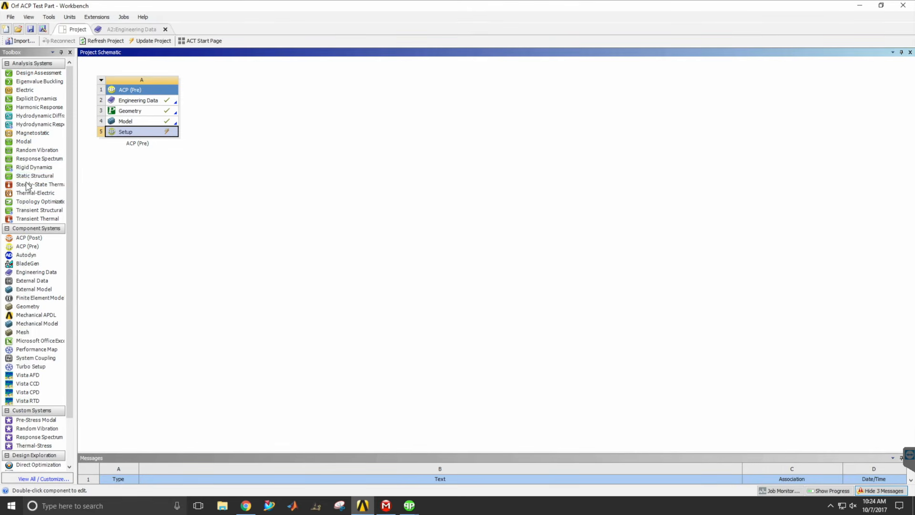
left_click_drag(24, 181, 242, 107)
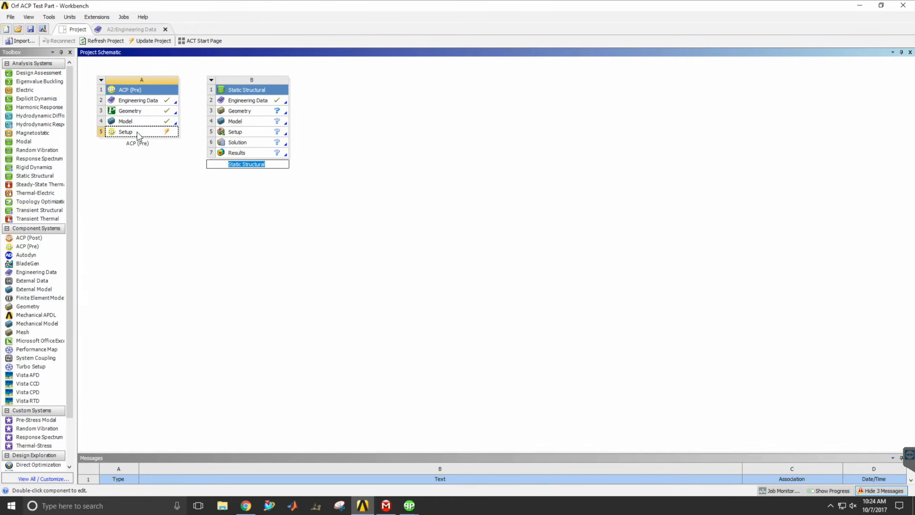
left_click_drag(120, 132, 235, 125)
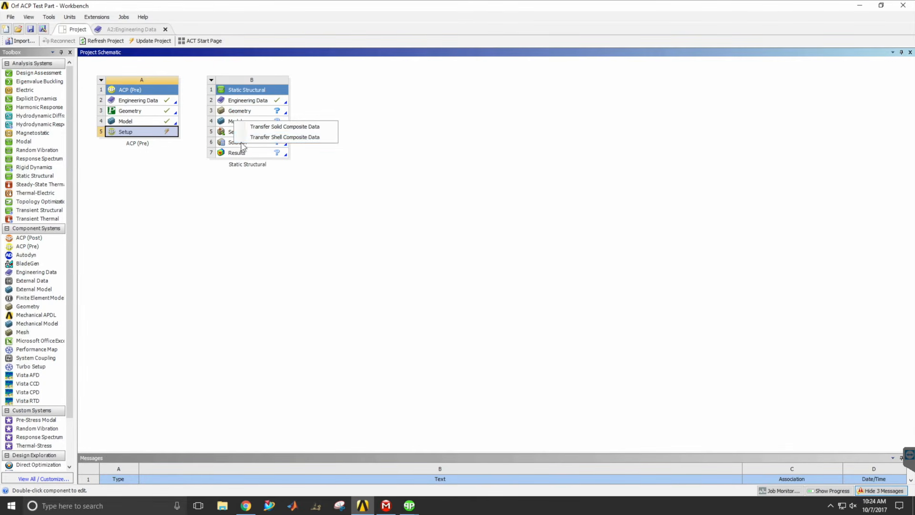
left_click(281, 138)
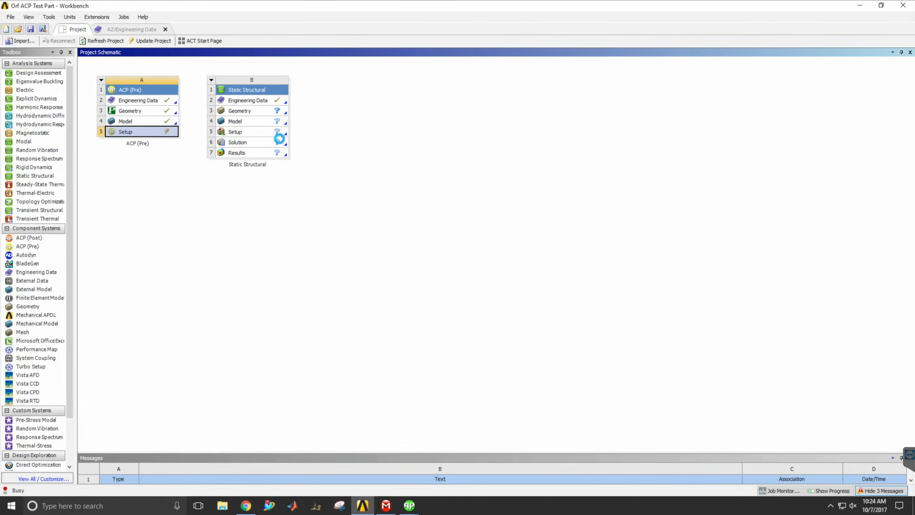
Update the project and open the Static Structural setup in Mechanical.
left_click(159, 41)
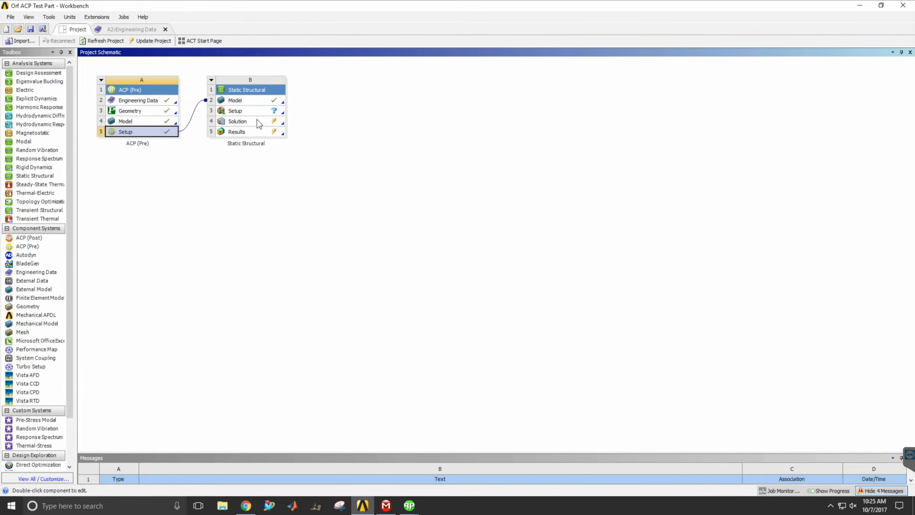
double_click(233, 113)
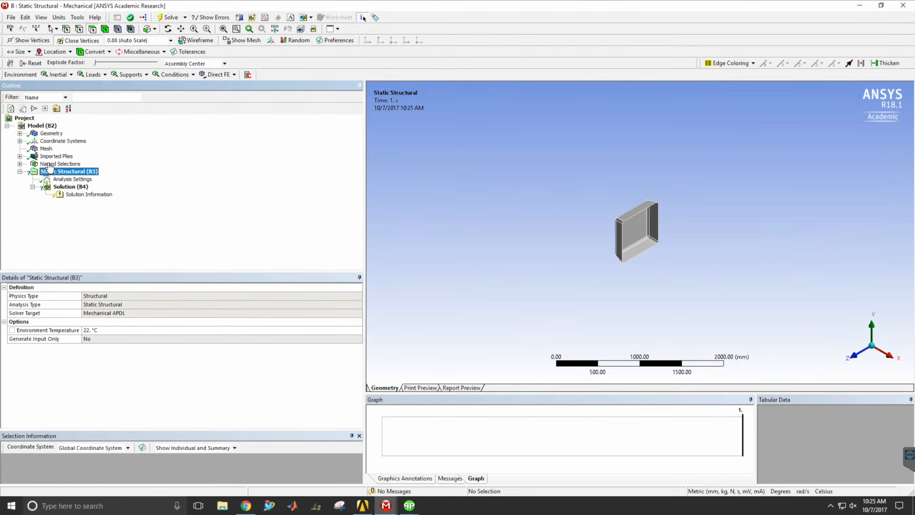
Examine the imported ACP (Pre) plies, including the individual layers of the first modeling ply and the core.
left_click(19, 157)
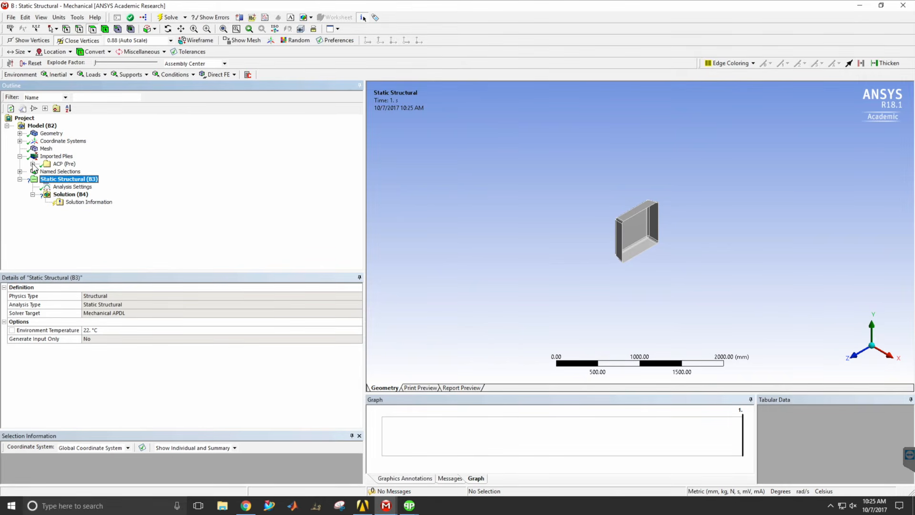
left_click(33, 164)
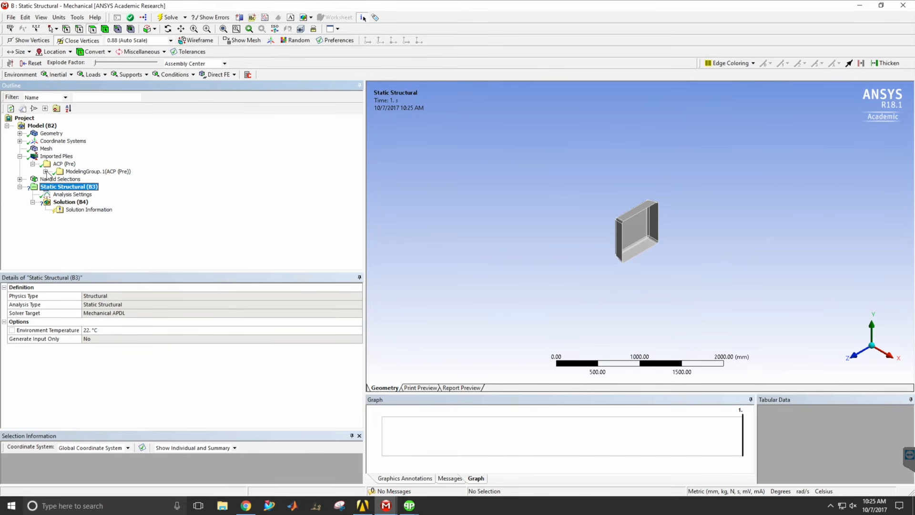
left_click(46, 172)
left_click(58, 179)
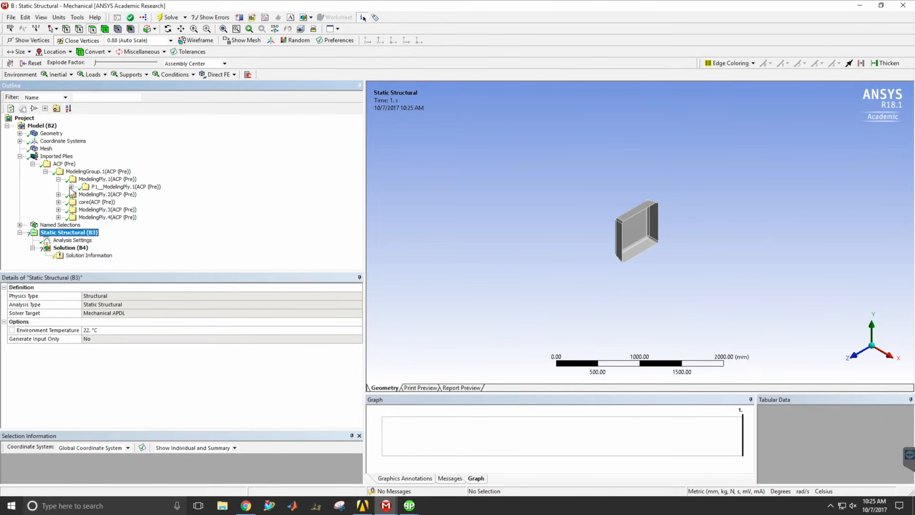
left_click(71, 187)
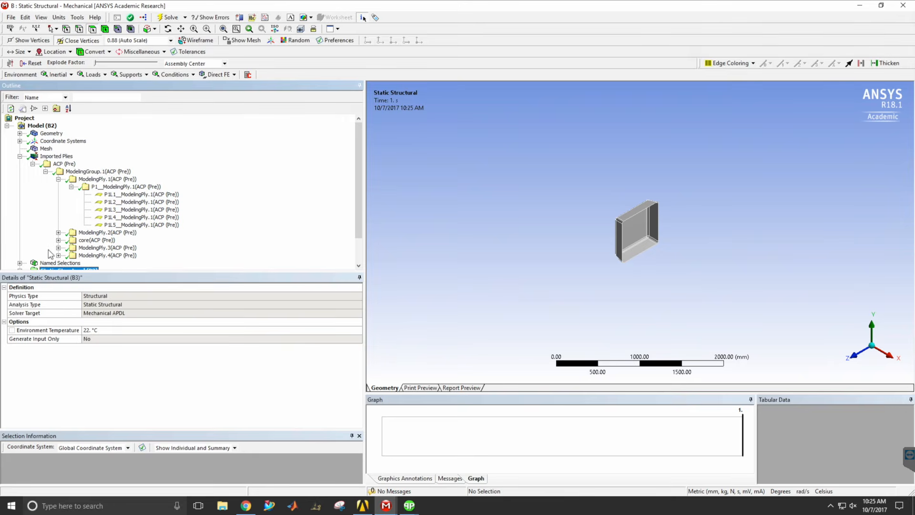
left_click(58, 240)
left_click(71, 248)
scroll(81, 244, "down", 2)
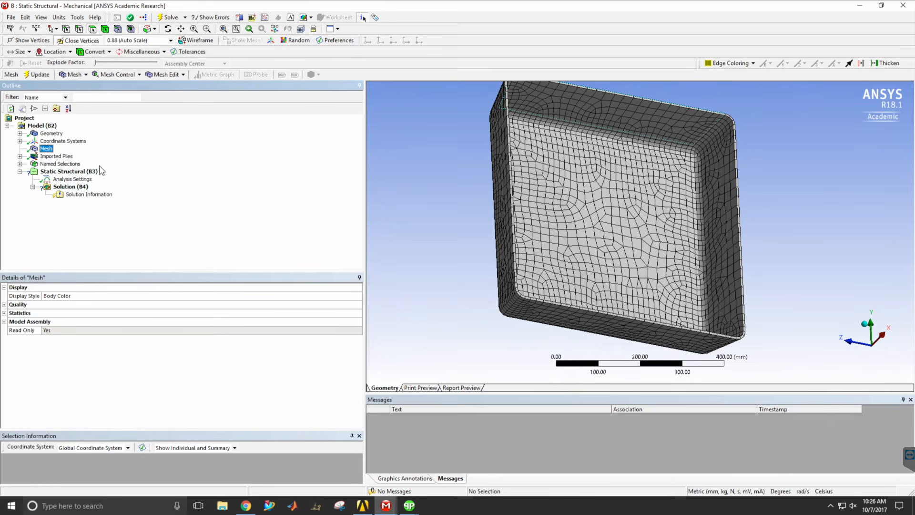
left_click(96, 172)
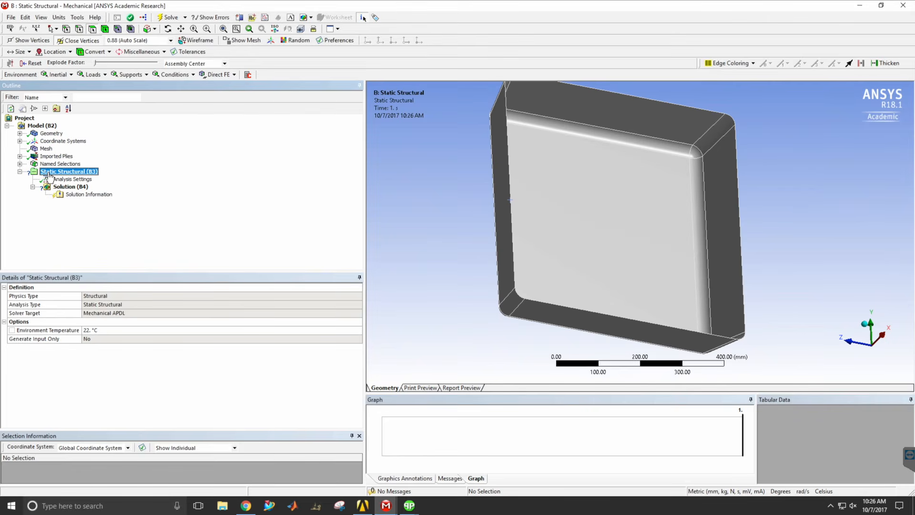
Add a fixed support to the Static Structural analysis, scoped to the 8 edges around the tray's open rim.
right_click(50, 174)
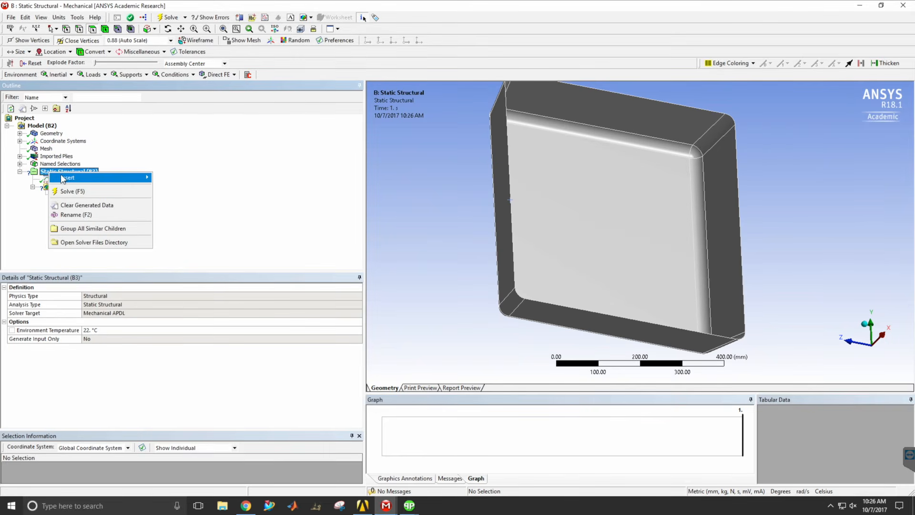
mouse_move(65, 180)
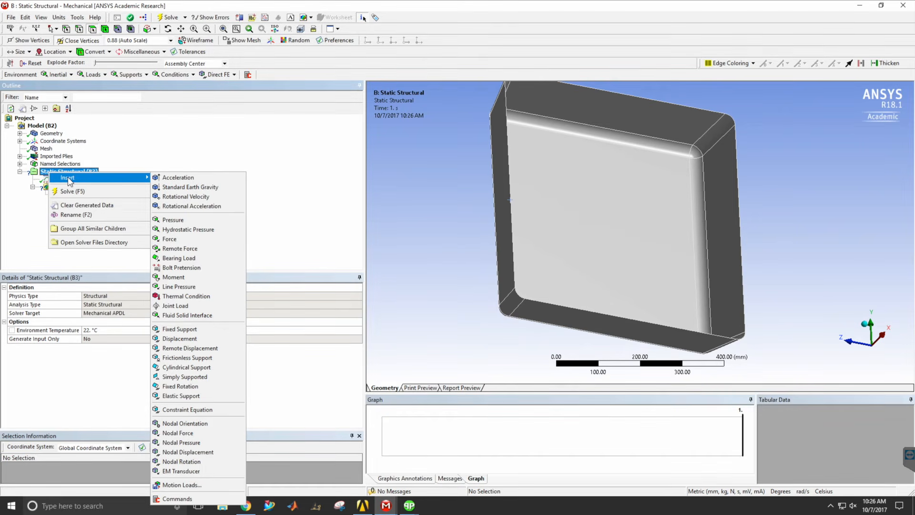
left_click(183, 330)
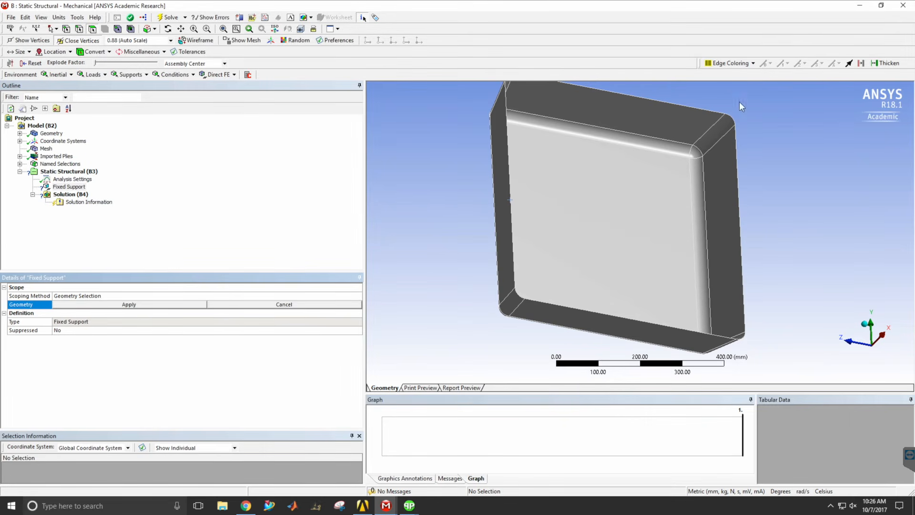
left_click(80, 29)
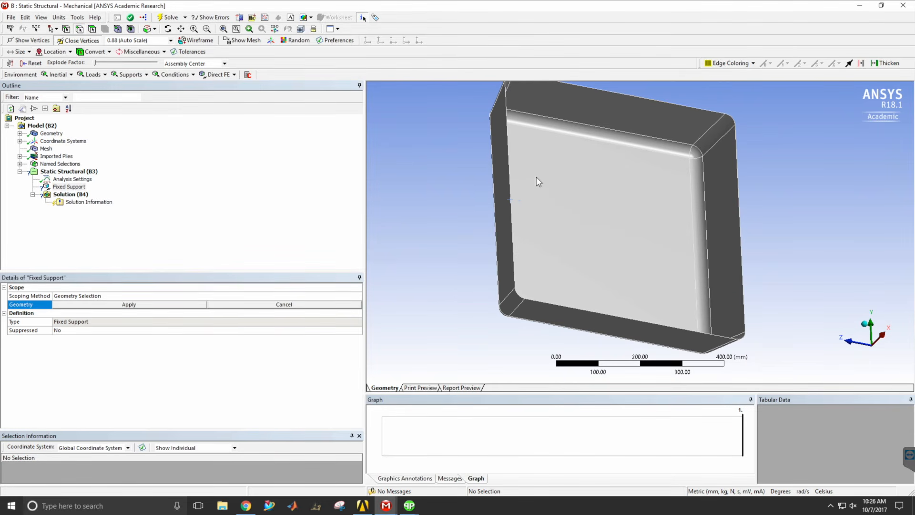
left_click(511, 189)
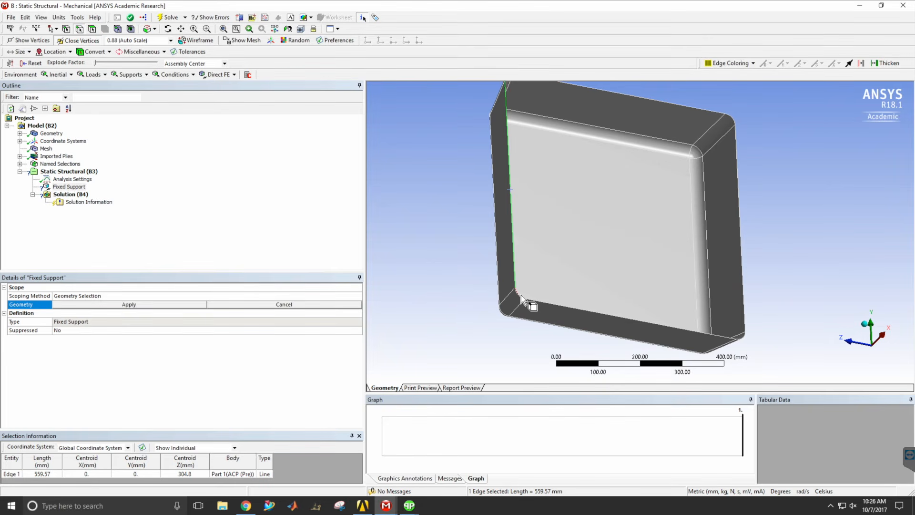
left_click(521, 295, "ctrl")
left_click(539, 301, "ctrl")
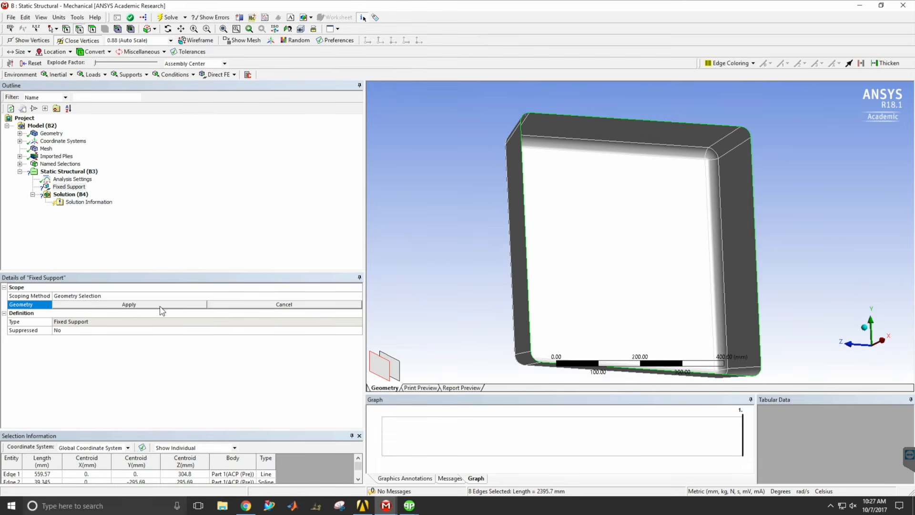
left_click(142, 305)
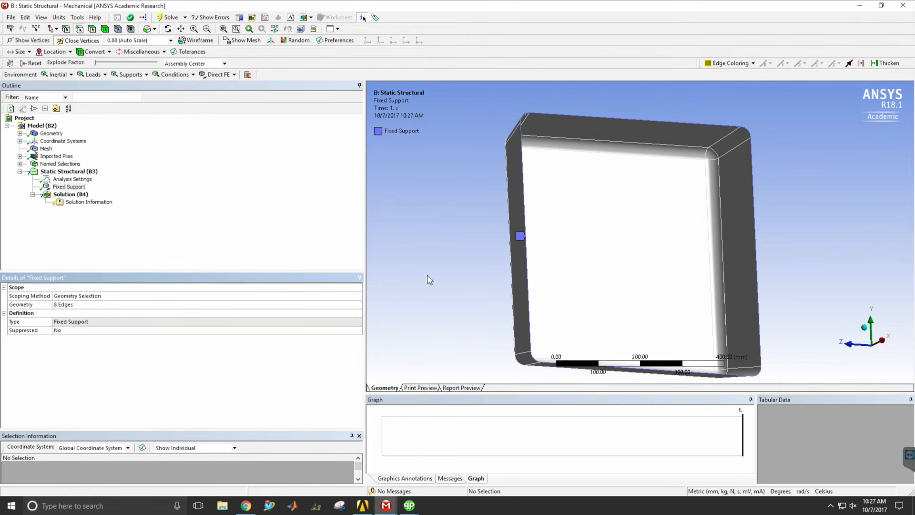
Add a pressure load of 0.01013 MPa to the Static Structural analysis, normal to the tray's large flat base face.
middle_click_drag(524, 286, 718, 200)
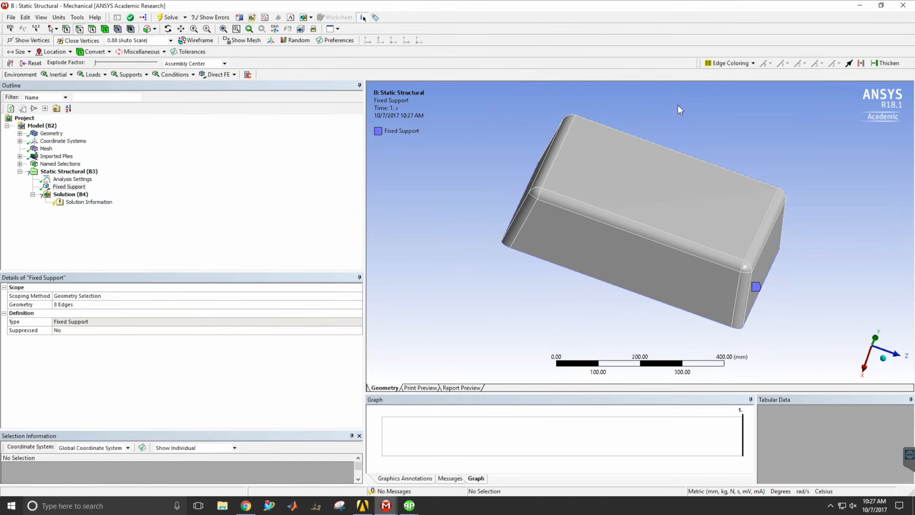
mouse_move(654, 249)
middle_mouse_down()
mouse_move(685, 256)
mouse_move(596, 219)
middle_mouse_up()
right_click(67, 171)
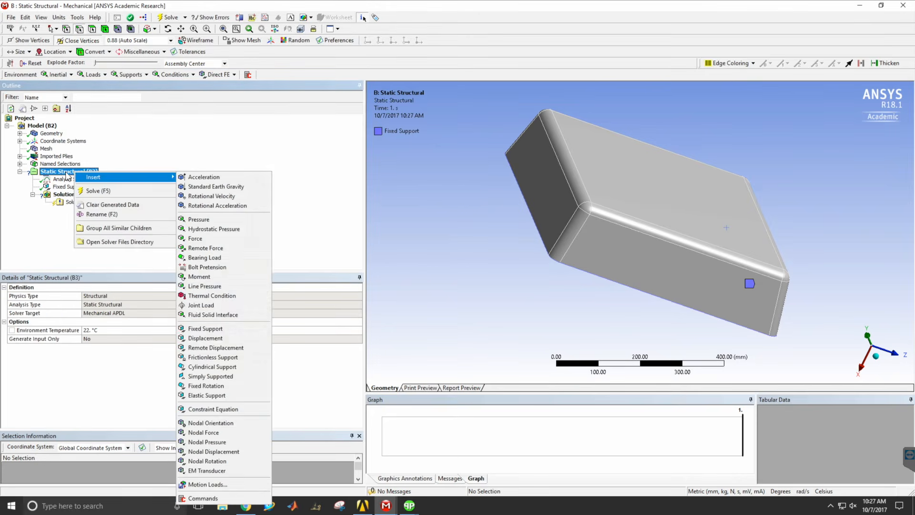
left_click(134, 148)
right_click(90, 171)
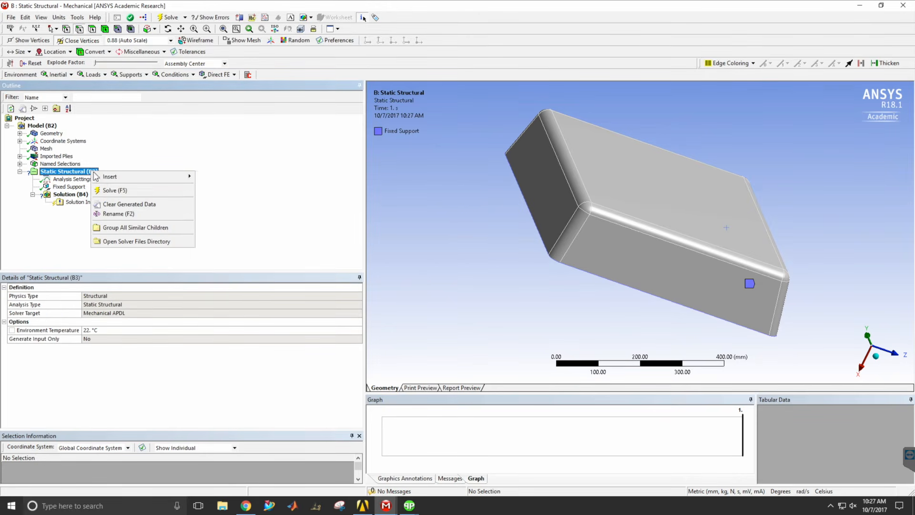
mouse_move(103, 180)
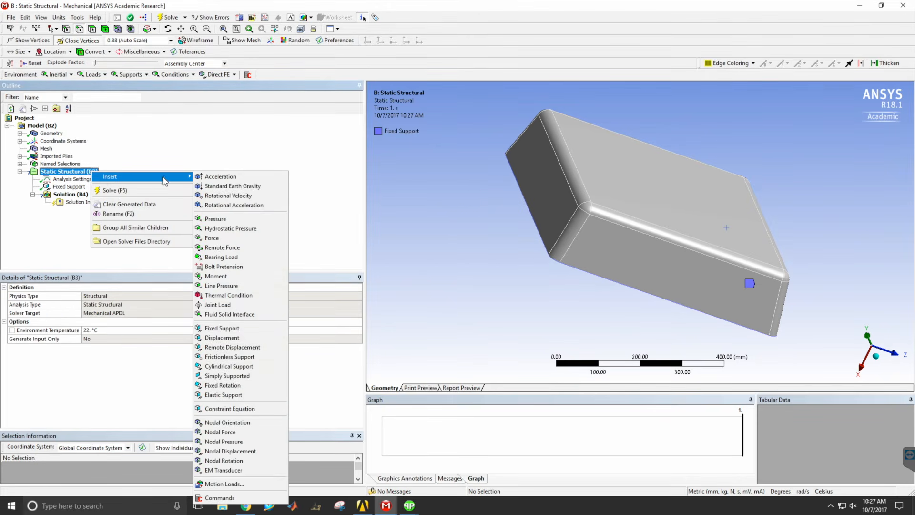
left_click(237, 221)
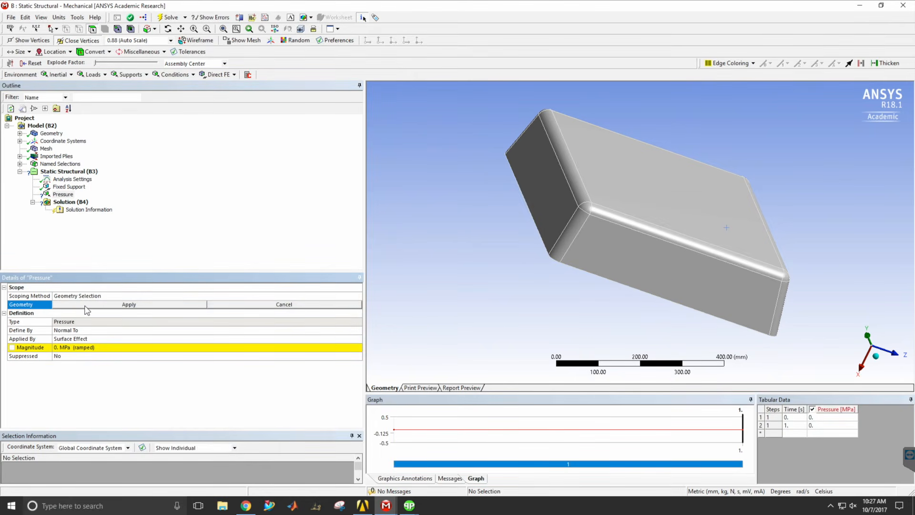
left_click(678, 185)
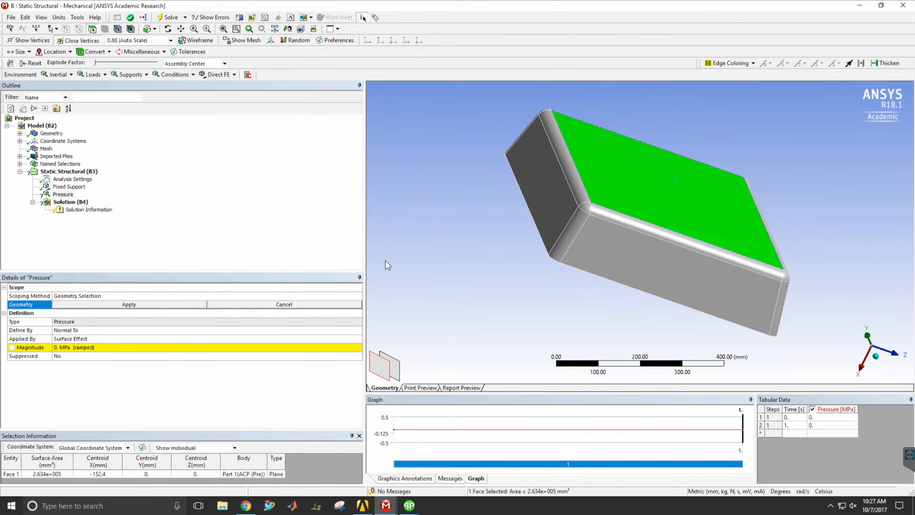
left_click(198, 305)
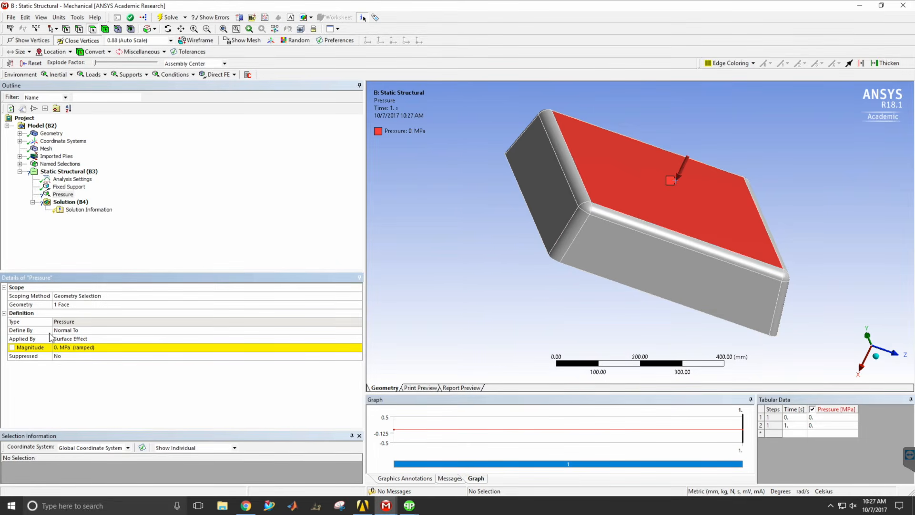
middle_click_drag(718, 193, 705, 171)
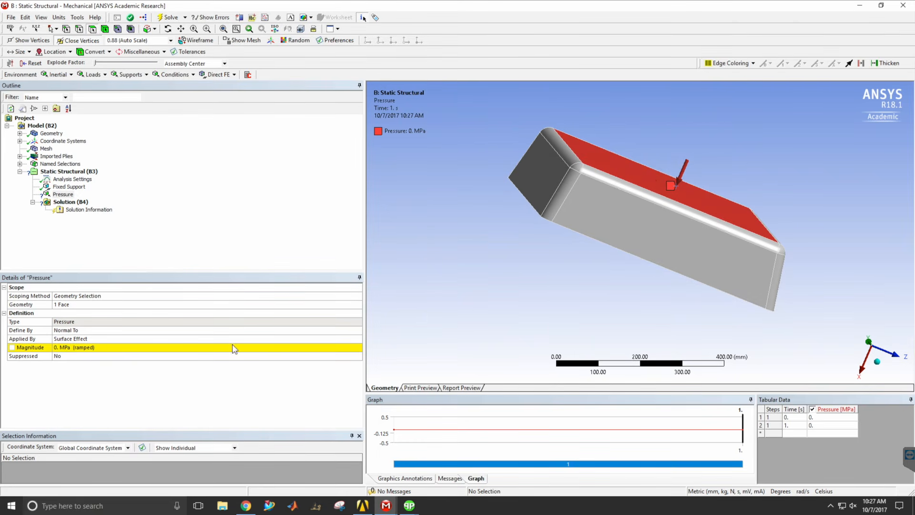
left_click(61, 348)
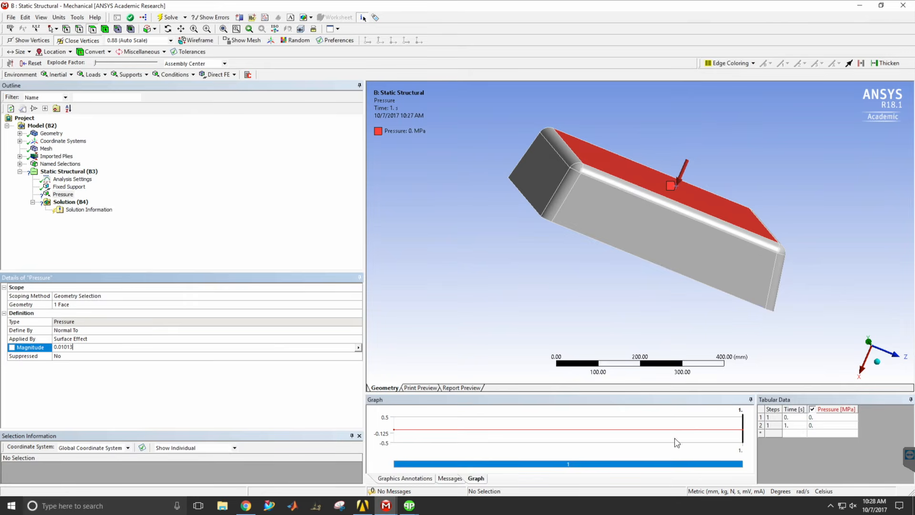
Add a force load to the Static Structural analysis, scoped to the tray's sloped side wall at the negative Z end.
right_click(78, 172)
mouse_move(130, 180)
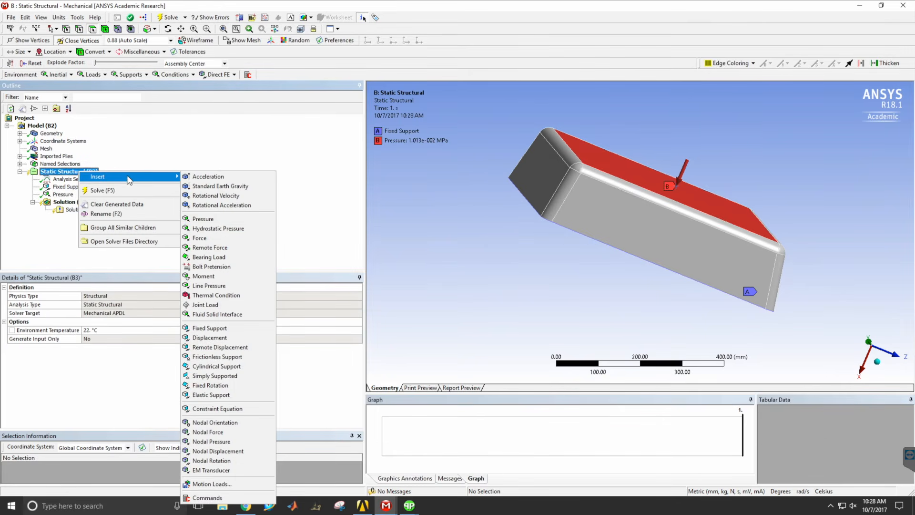
left_click(224, 238)
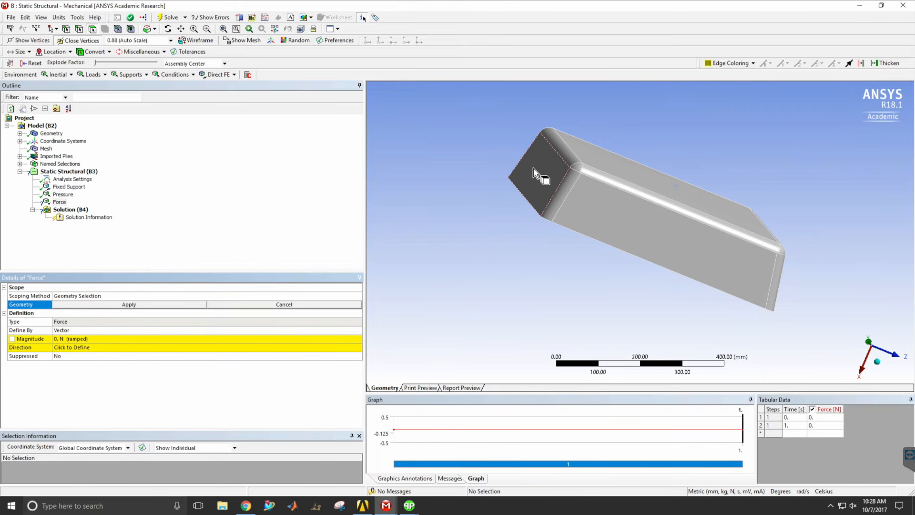
middle_click_drag(622, 234, 603, 205)
left_click(591, 200)
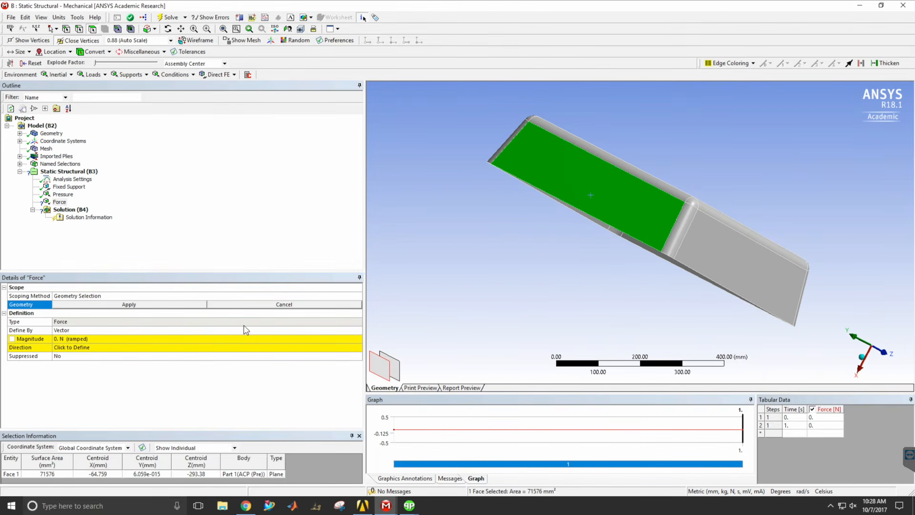
left_click(81, 304)
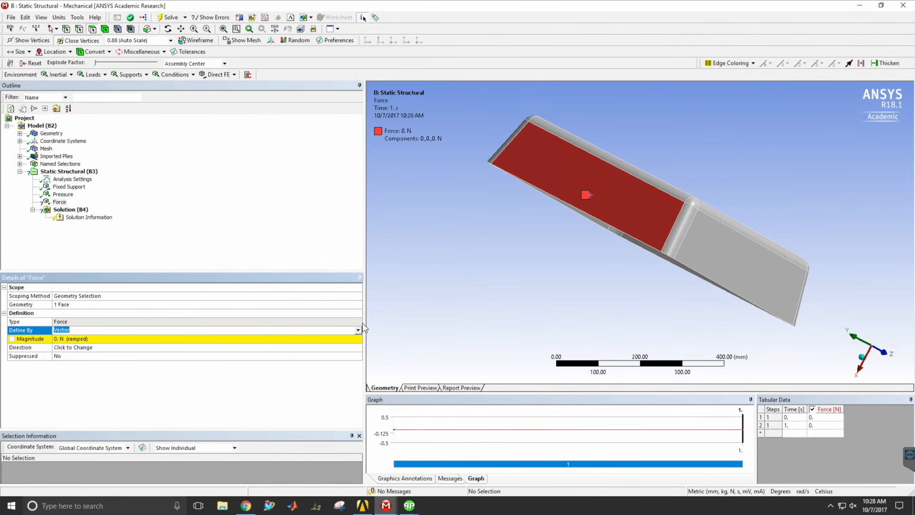
Define the force by components and set its Z component to 200 N, directed into the tray.
left_click(358, 332)
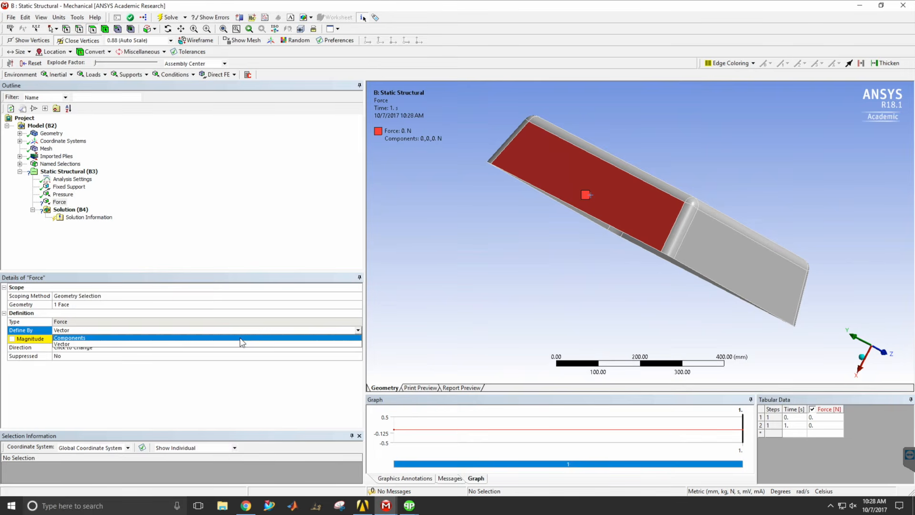
left_click(240, 344)
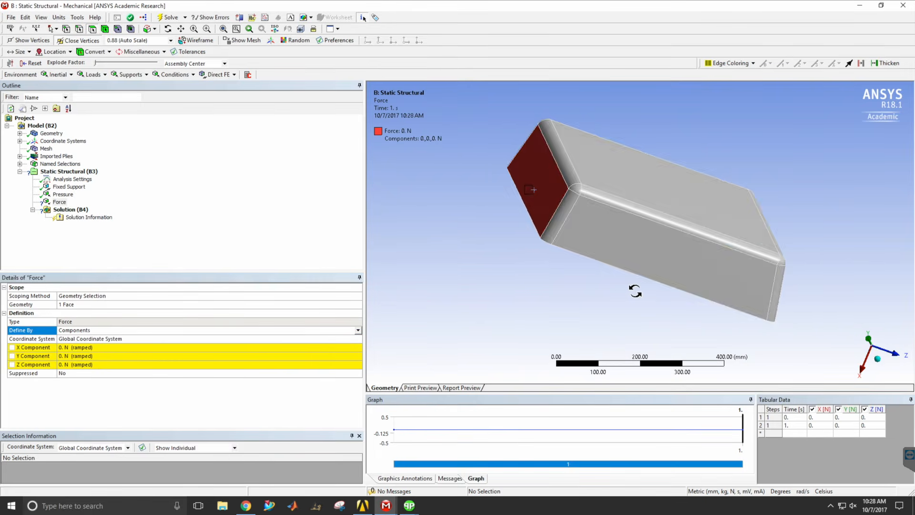
key("Return")
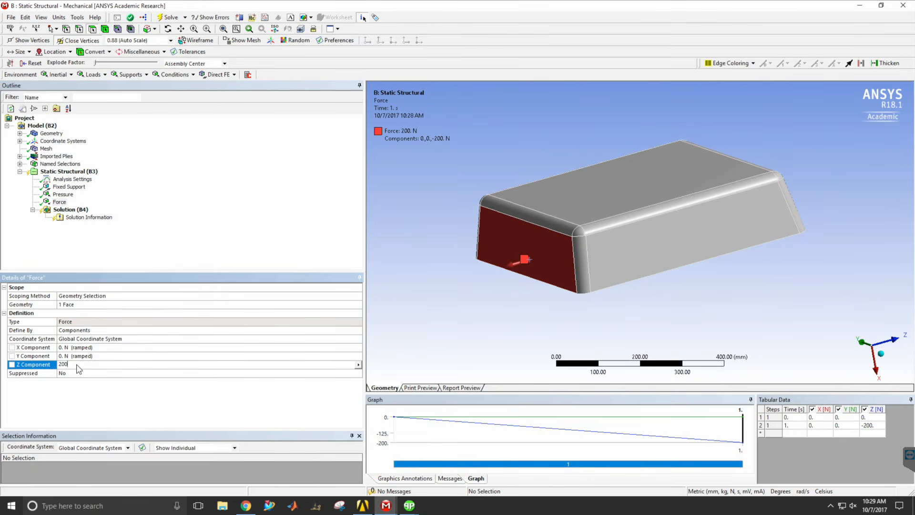
key("Return")
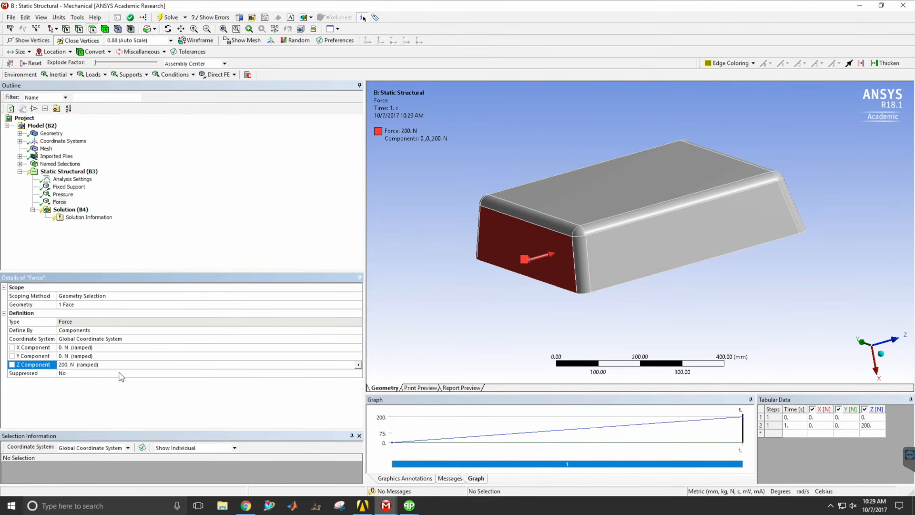
middle_click_drag(578, 313, 507, 228)
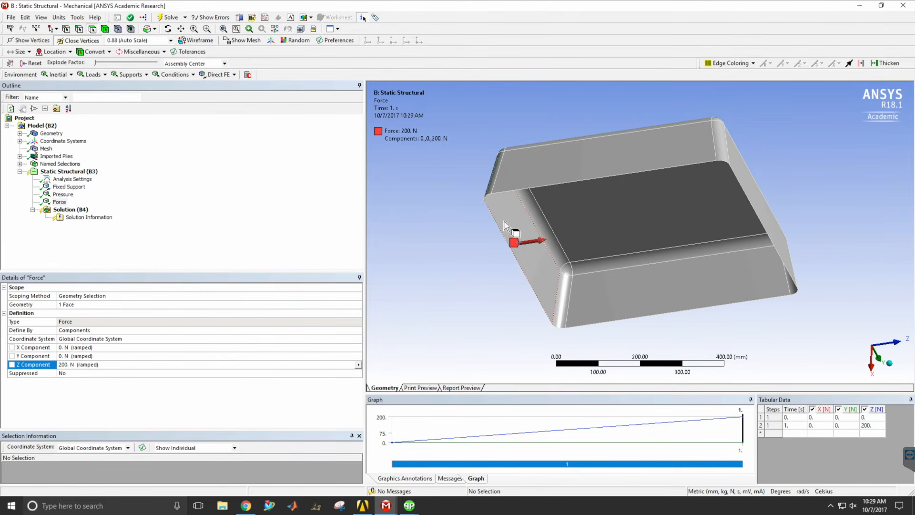
middle_click_drag(548, 257, 476, 286)
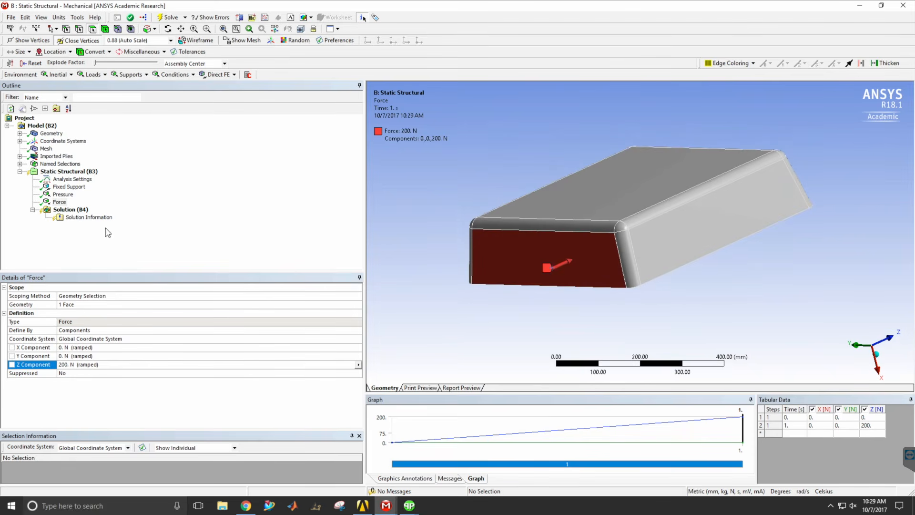
Add a Composite Failure Tool to the Solution and insert a Safety Factor result under it.
left_click(69, 212)
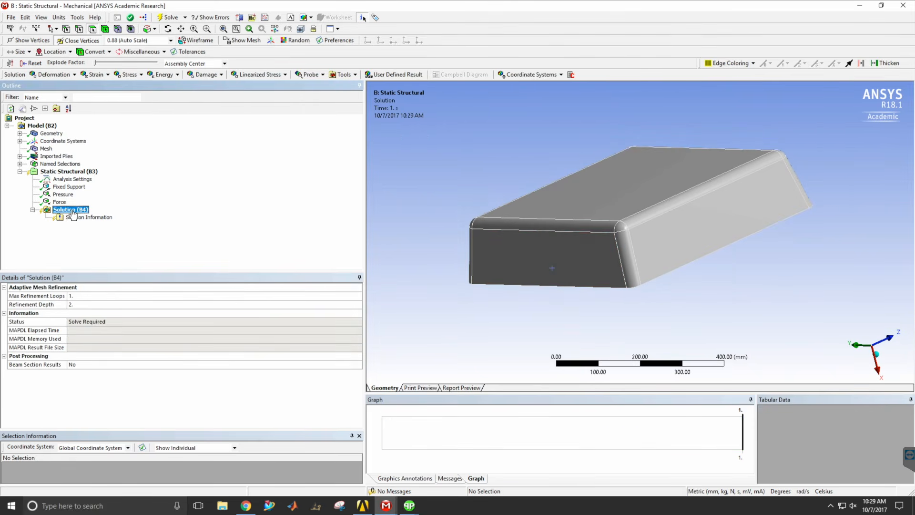
right_click(71, 214)
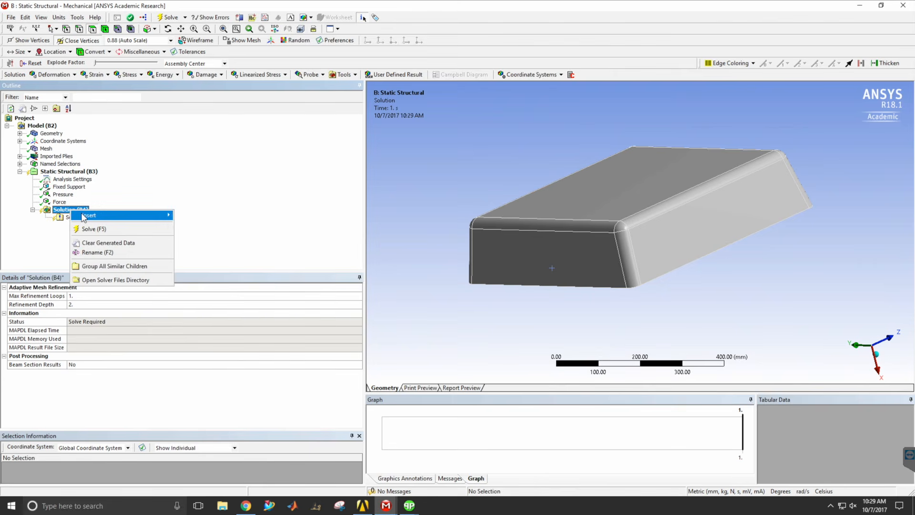
mouse_move(119, 215)
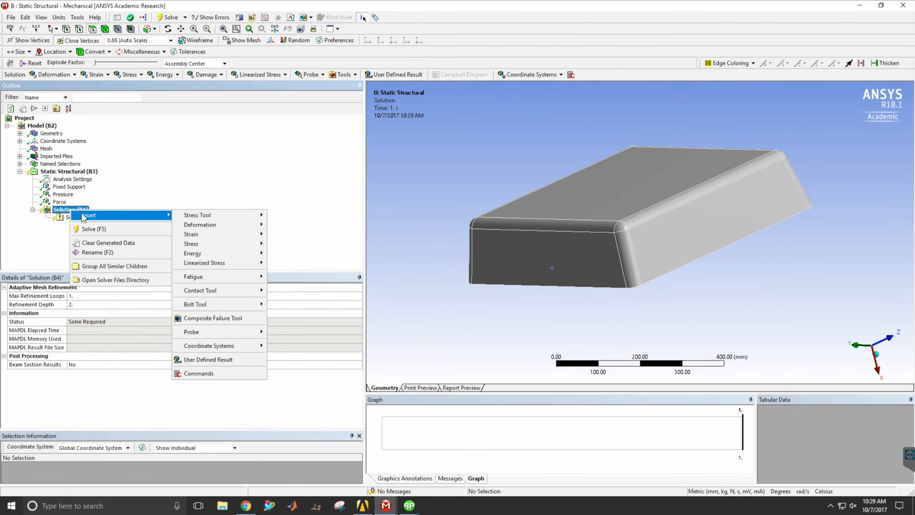
left_click(233, 318)
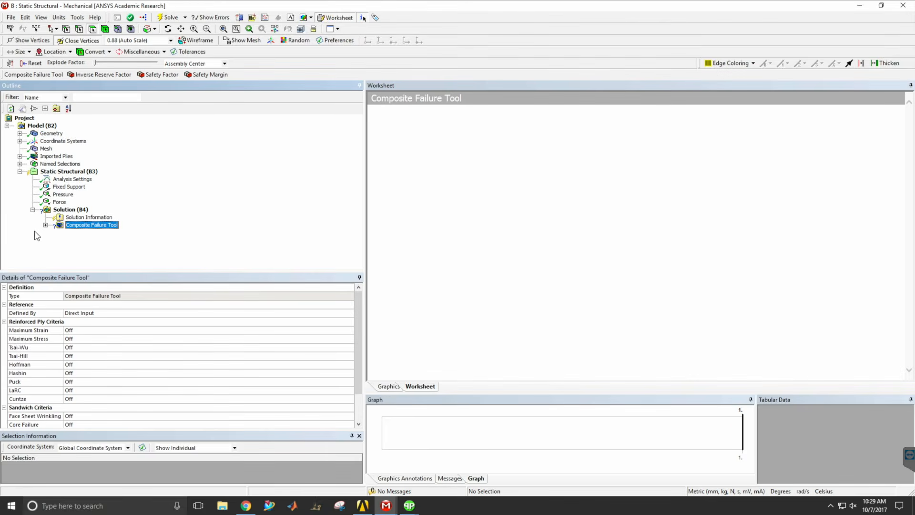
left_click(45, 225)
right_click(96, 226)
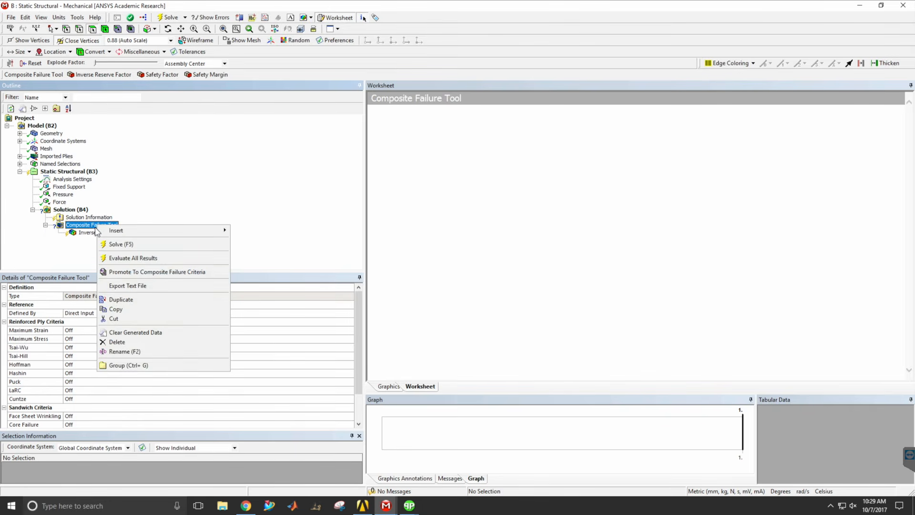
mouse_move(129, 231)
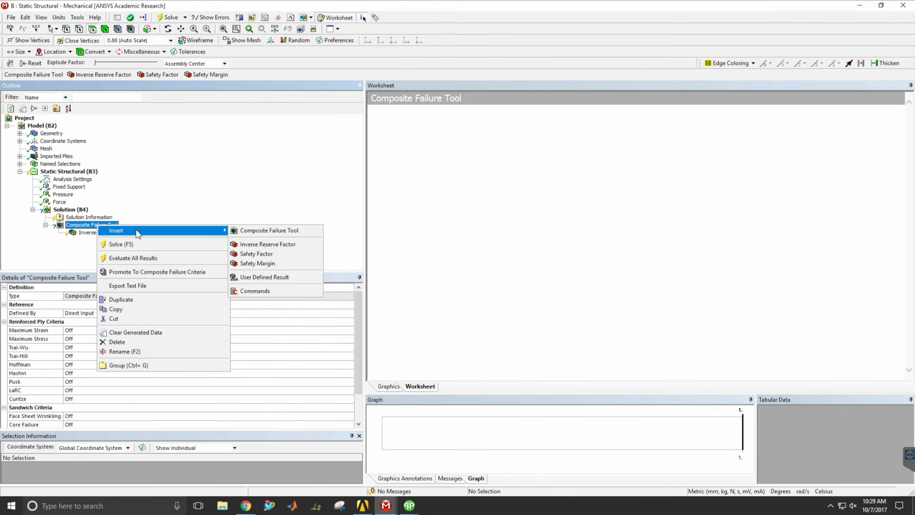
left_click(269, 255)
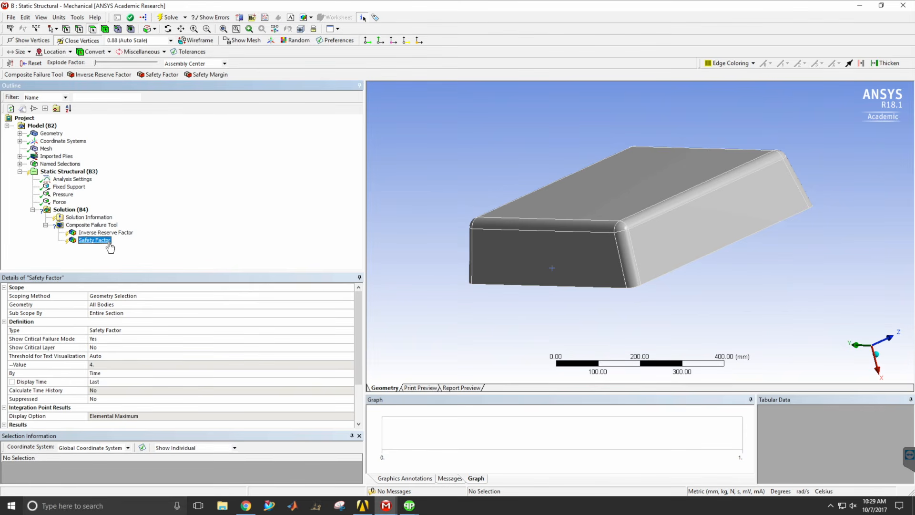
Turn on the Maximum Strain, Maximum Stress and Puck reinforced ply criteria in the Composite Failure Tool.
left_click(87, 226)
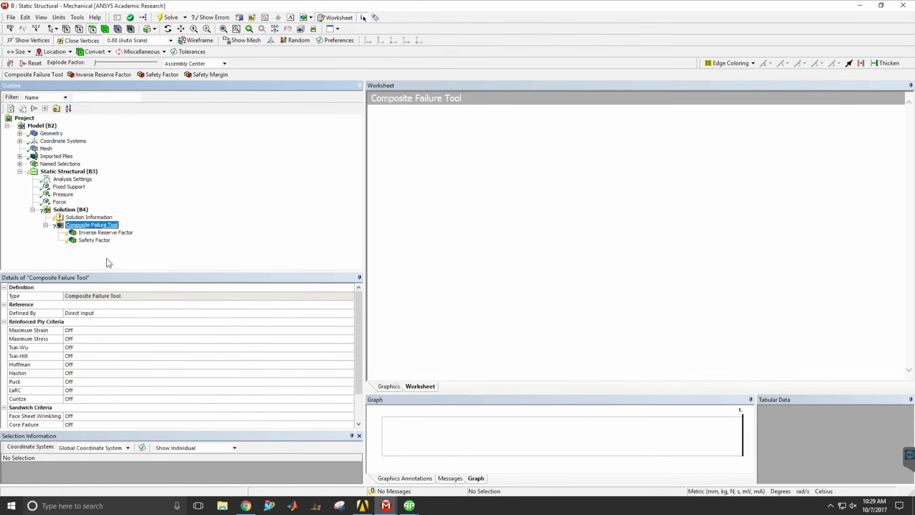
left_click_drag(359, 319, 359, 338)
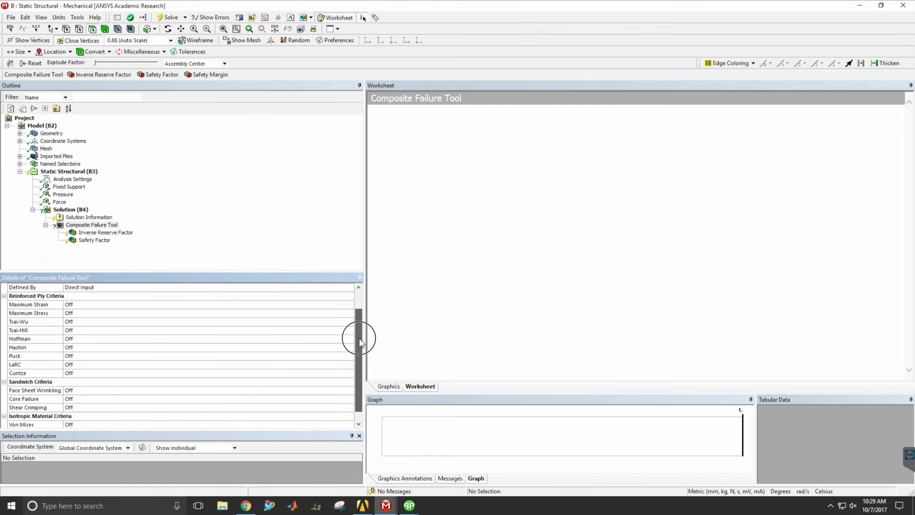
left_click(75, 305)
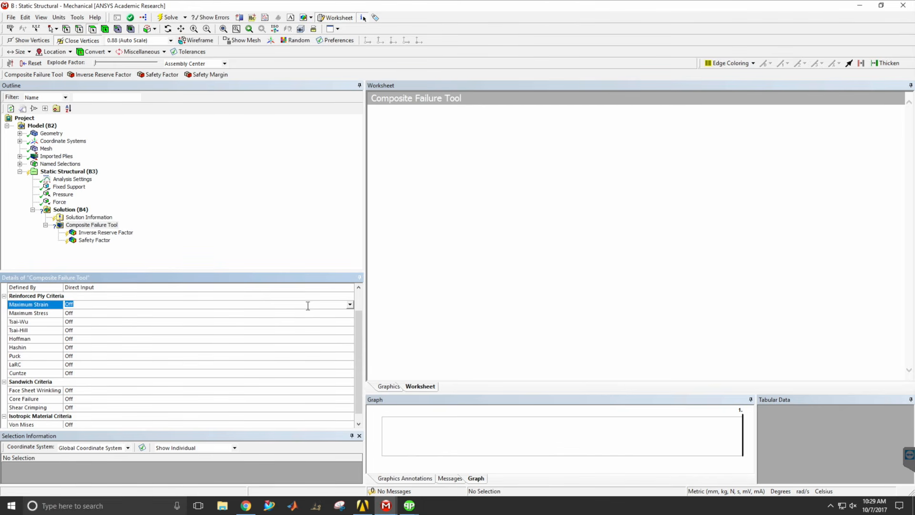
left_click(350, 304)
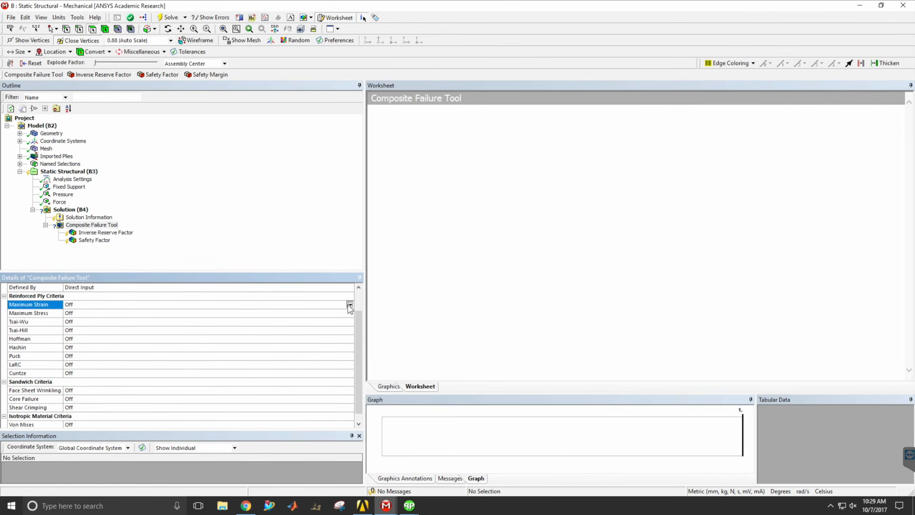
left_click(253, 319)
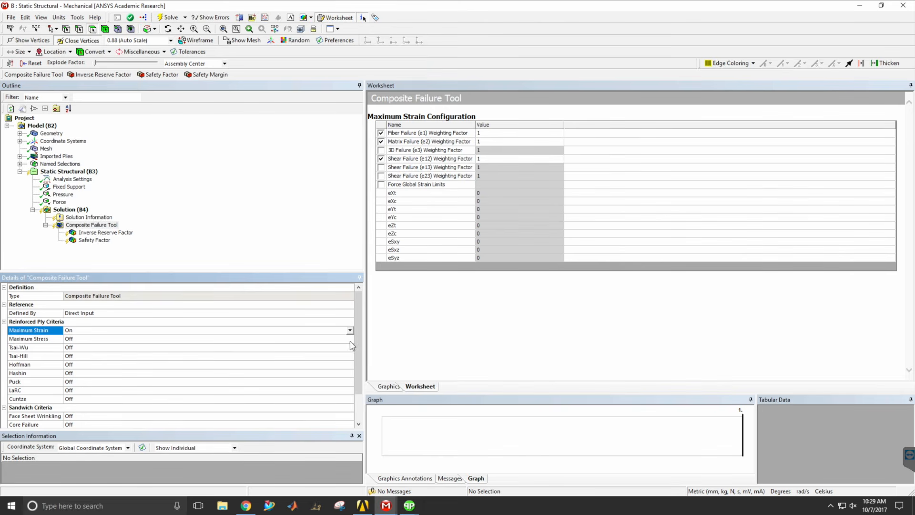
left_click(350, 339)
left_click(350, 338)
left_click(114, 356)
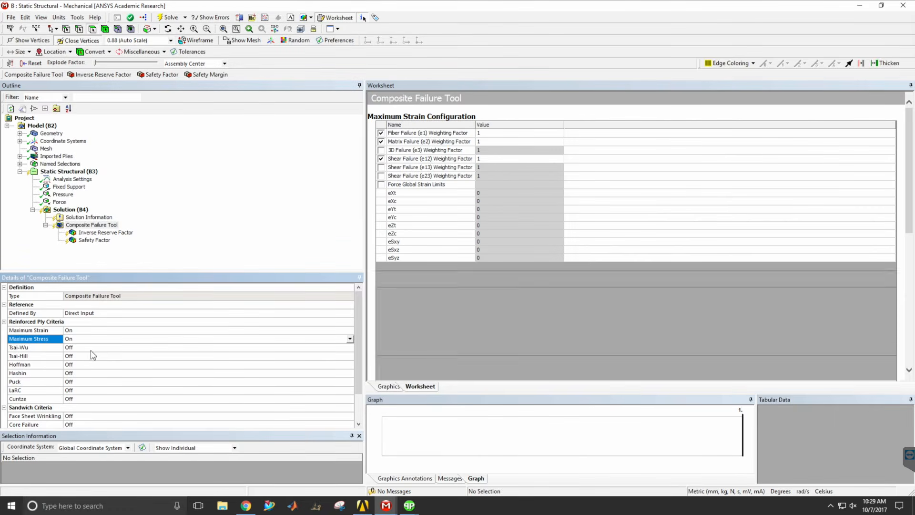
left_click(70, 384)
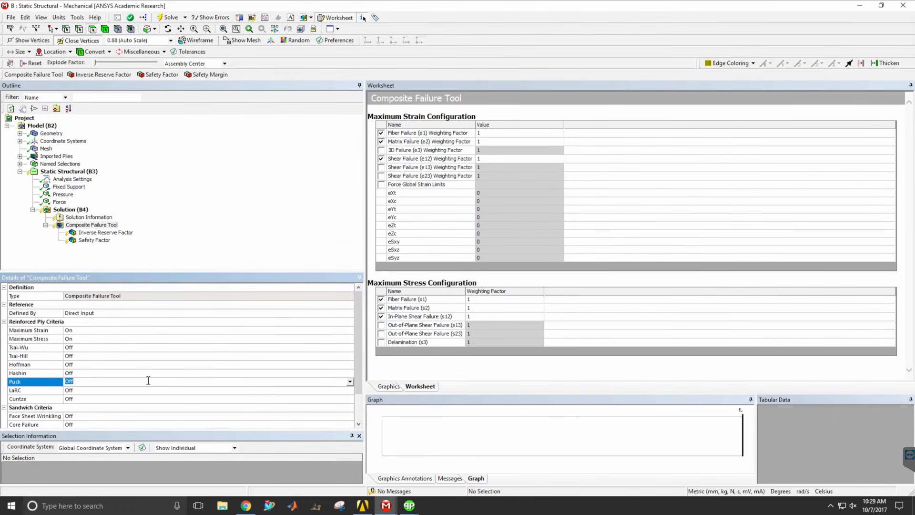
left_click(350, 381)
left_click(227, 395)
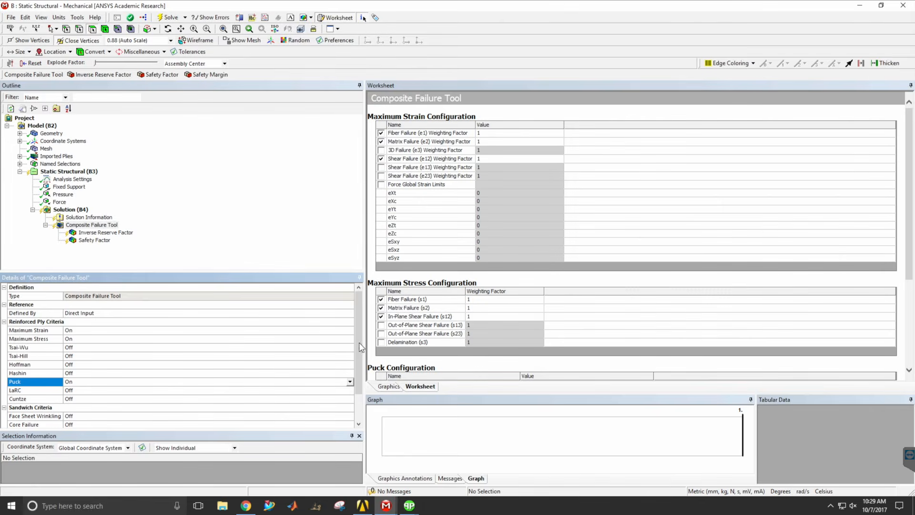
left_click_drag(359, 343, 355, 386)
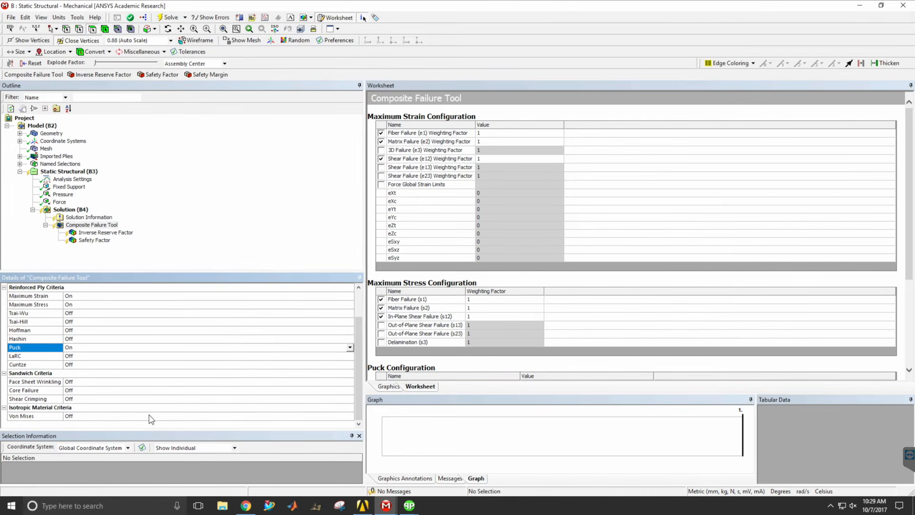
Turn on the Face Sheet Wrinkling and Core Failure sandwich criteria in the Composite Failure Tool.
left_click(144, 382)
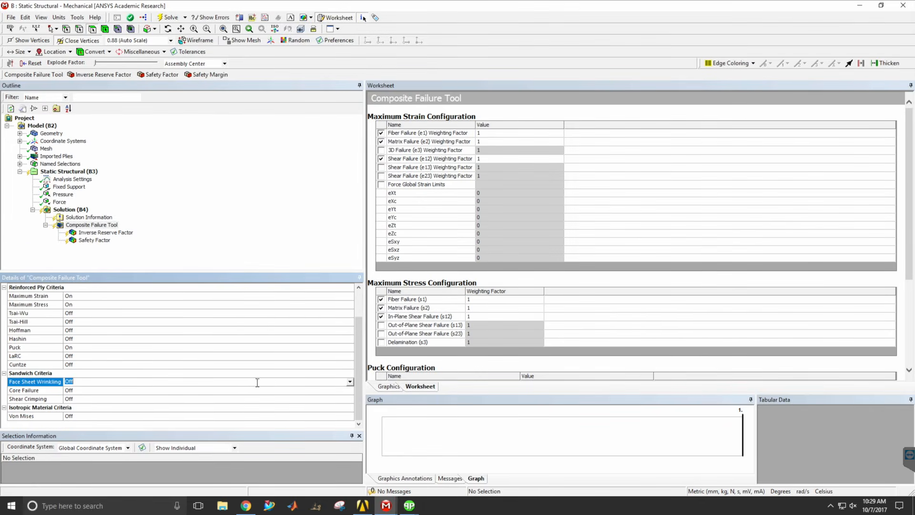
left_click(350, 382)
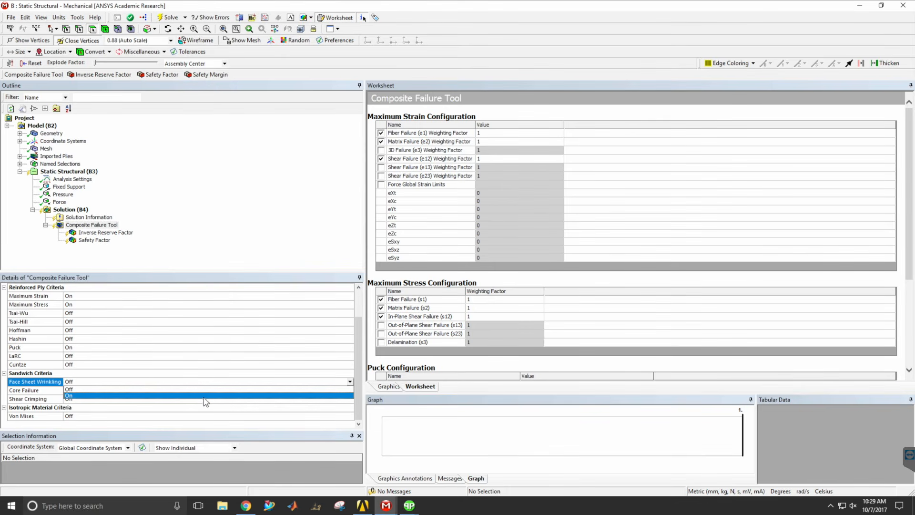
left_click(205, 396)
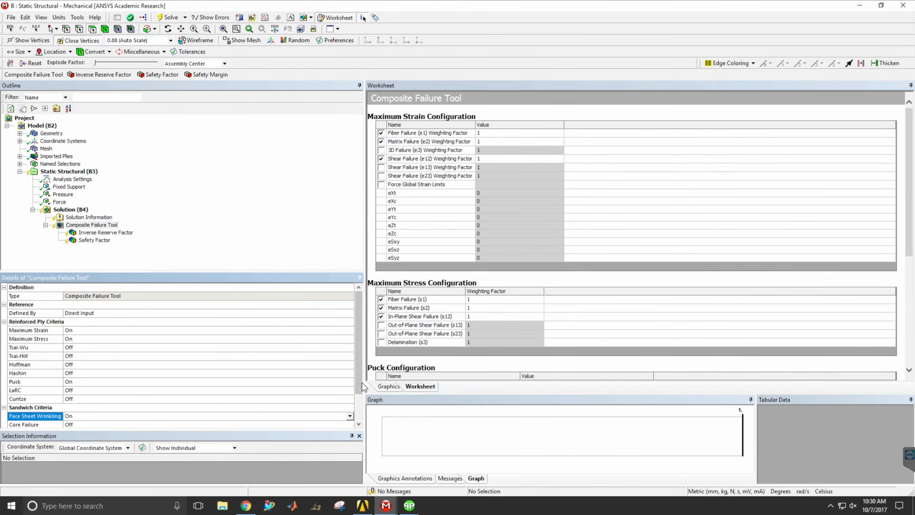
scroll(356, 390, "down", 1)
left_click(350, 399)
left_click(350, 400)
left_click(326, 414)
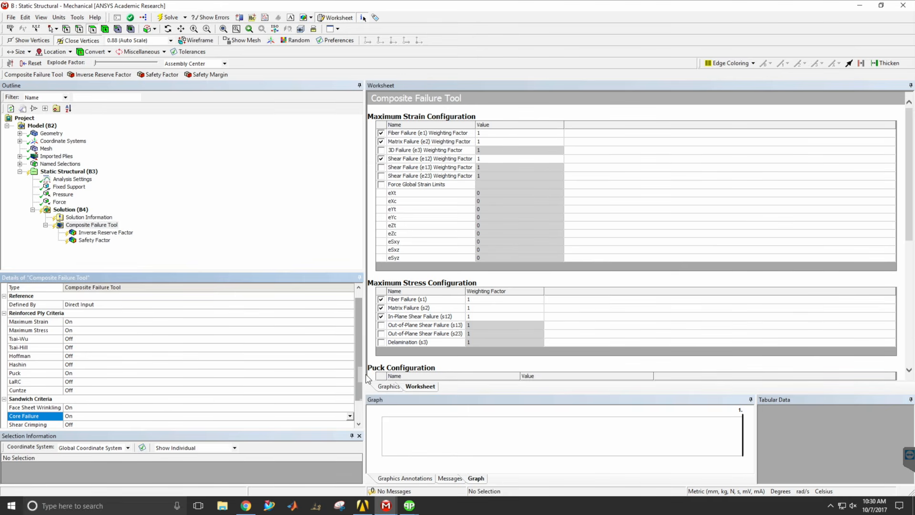
left_click_drag(361, 376, 359, 353)
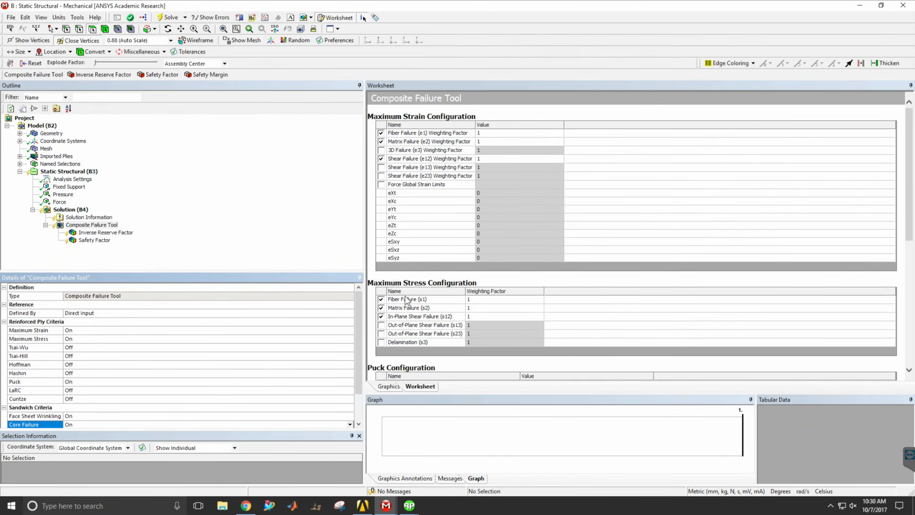
left_click_drag(360, 317, 360, 324)
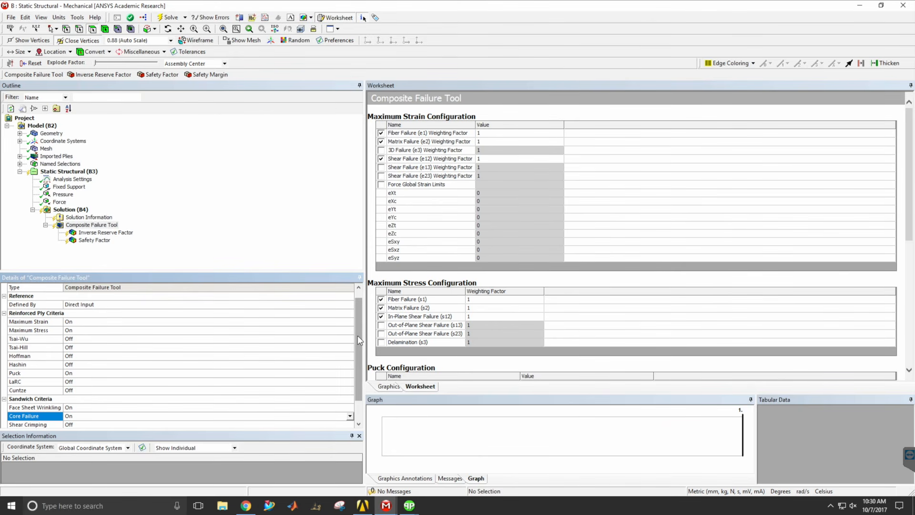
scroll(359, 339, "down", 1)
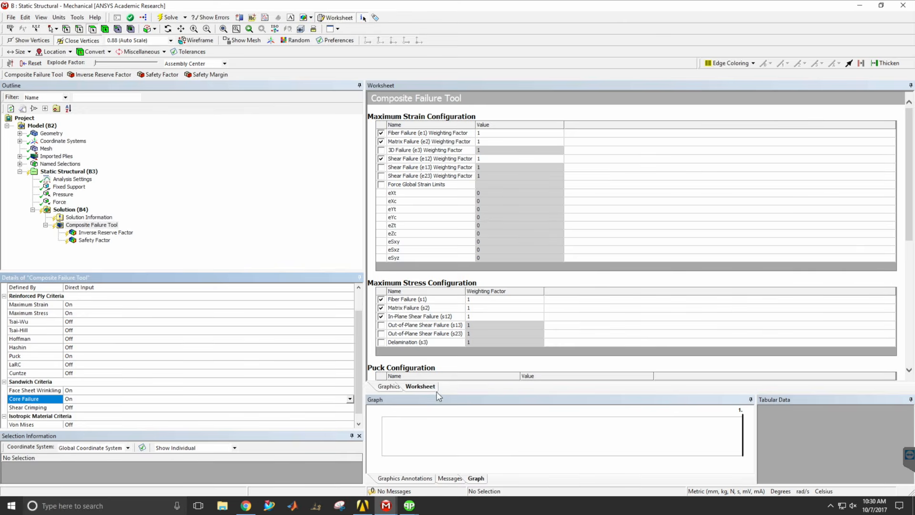
Display the tray geometry and insert a Total Deformation result under the Solution.
left_click(388, 386)
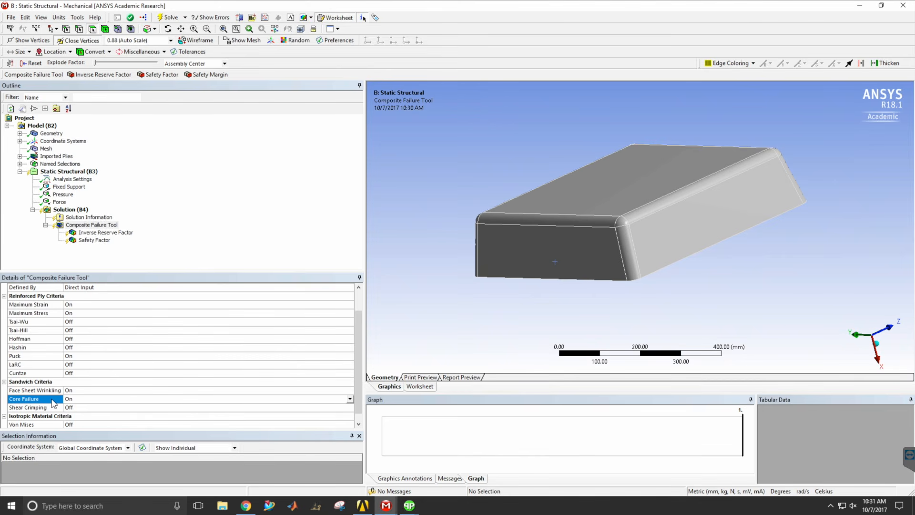
left_click(79, 218)
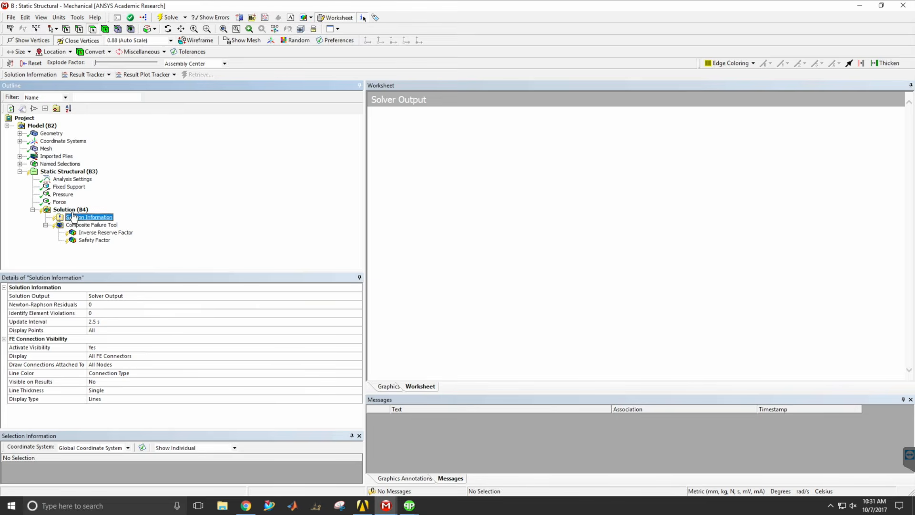
left_click(76, 209)
right_click(76, 210)
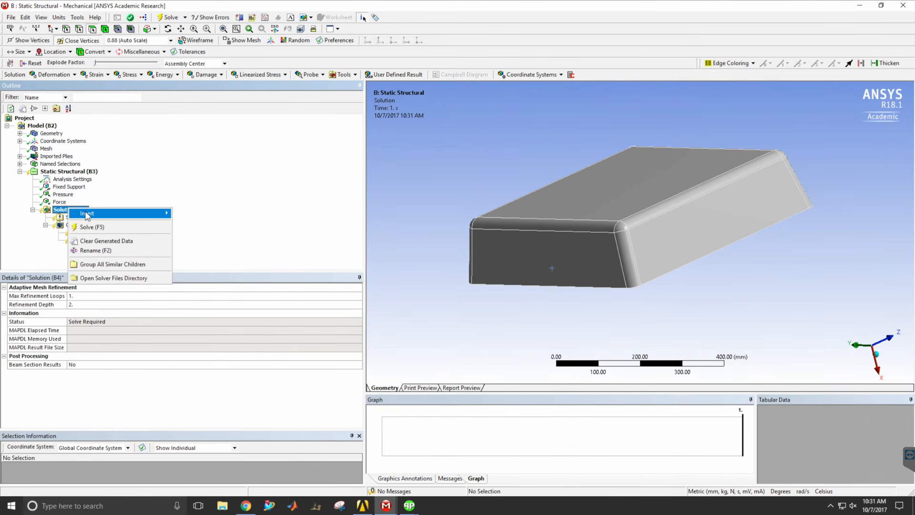
mouse_move(88, 214)
mouse_move(217, 223)
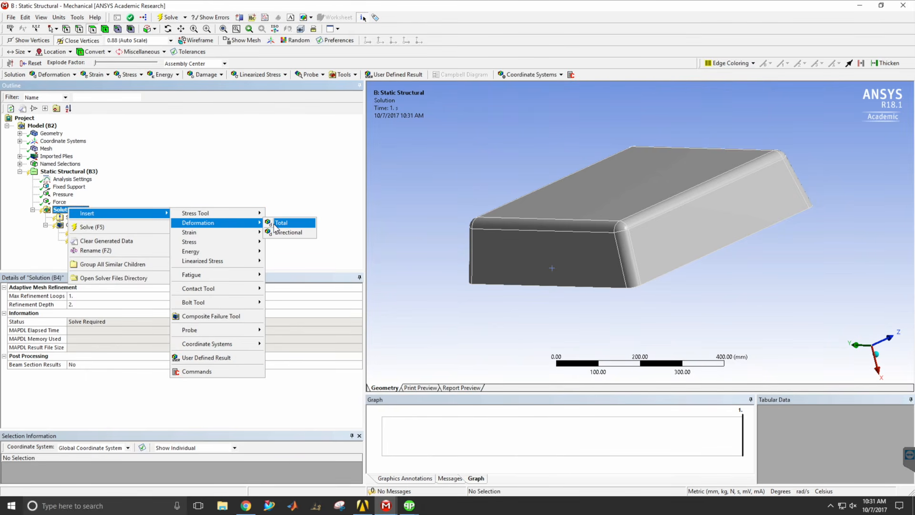
left_click(275, 223)
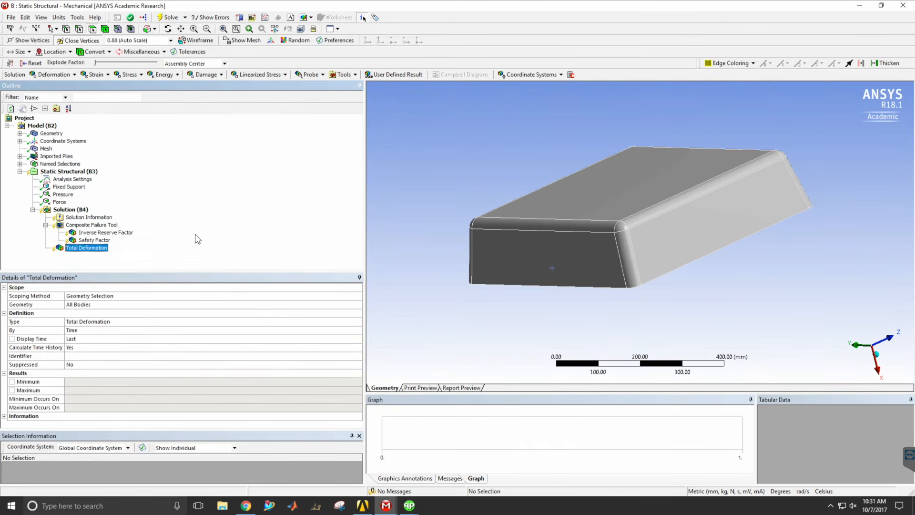
Insert an Equivalent (von-Mises) Stress result under the Solution and sub-scope it by Layer.
right_click(62, 211)
mouse_move(98, 217)
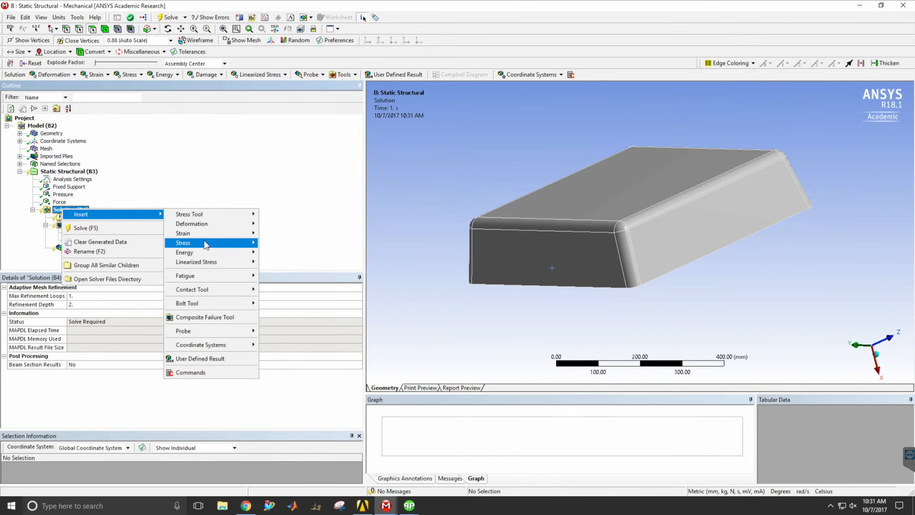
mouse_move(247, 244)
left_click(281, 244)
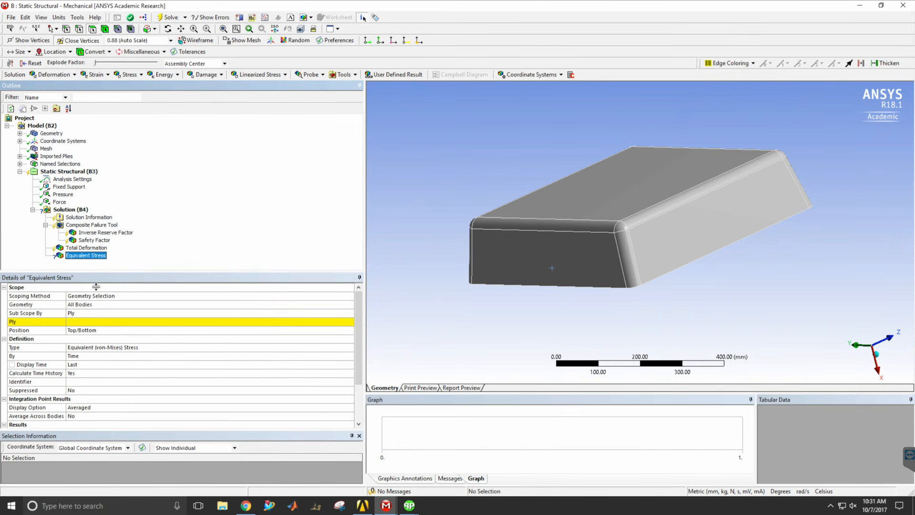
left_click(50, 314)
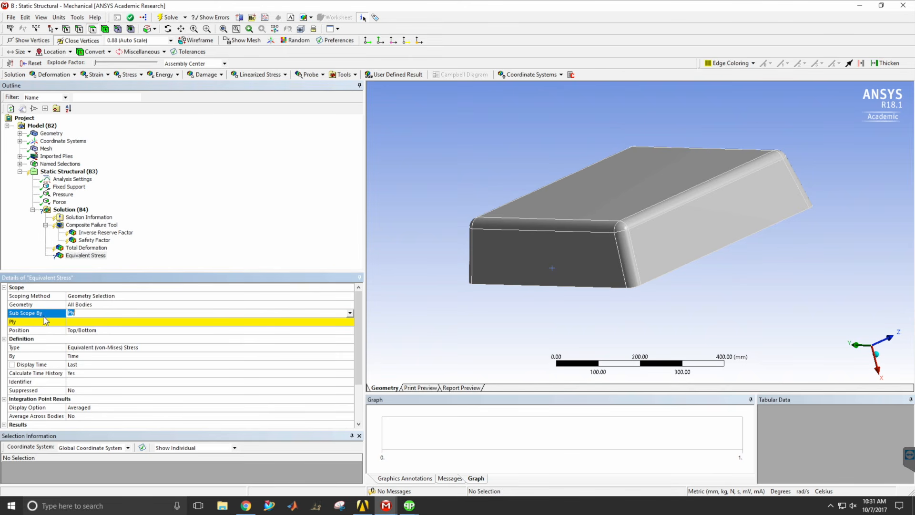
left_click(350, 313)
left_click(133, 321)
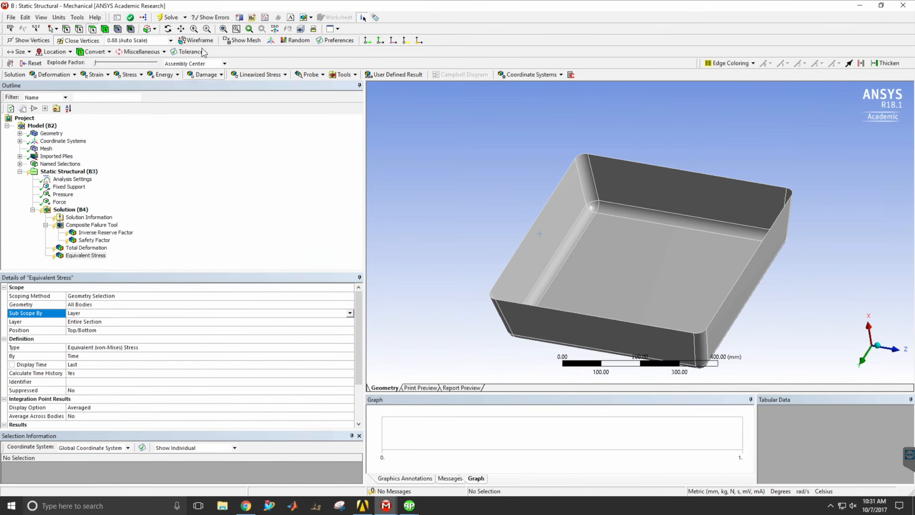
Solve the Static Structural analysis and inspect the equivalent stress distribution on the outside of the tray.
left_click(169, 18)
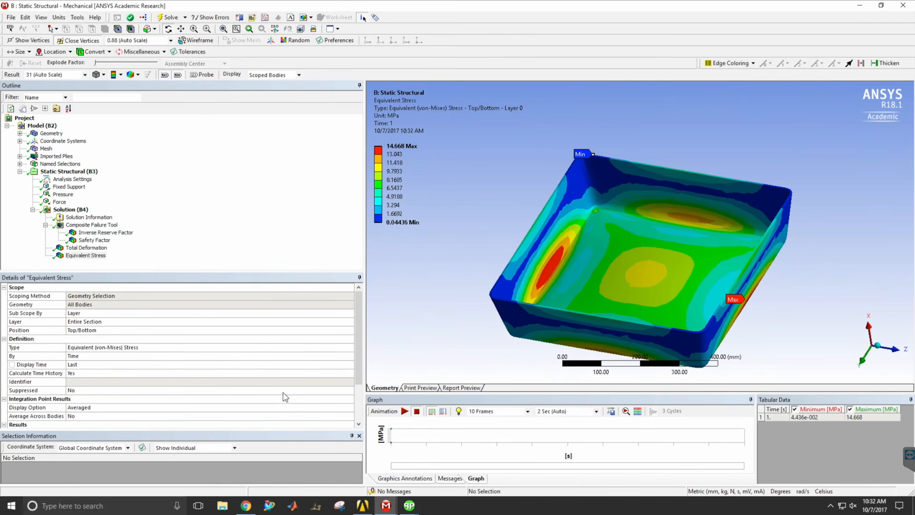
middle_click_drag(707, 190, 691, 319)
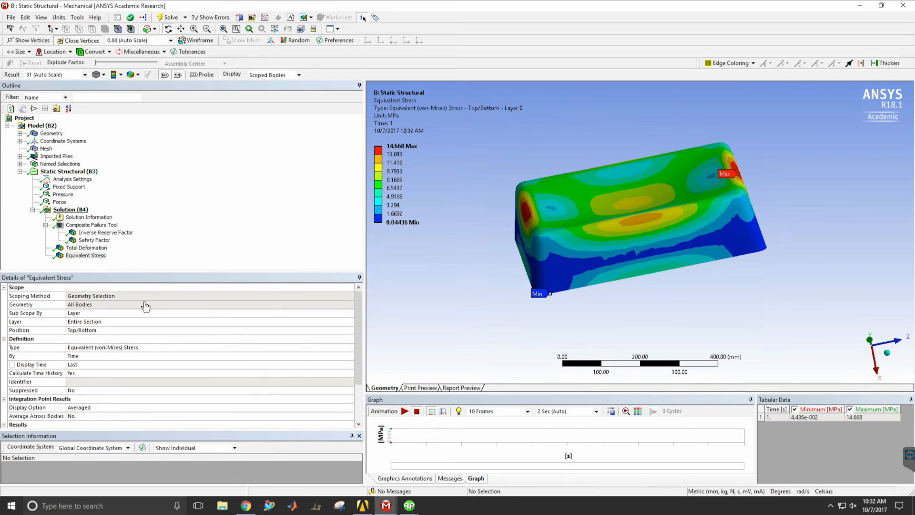
Examine the tray's total deformation and compare it with the applied support, pressure and force.
left_click(100, 252)
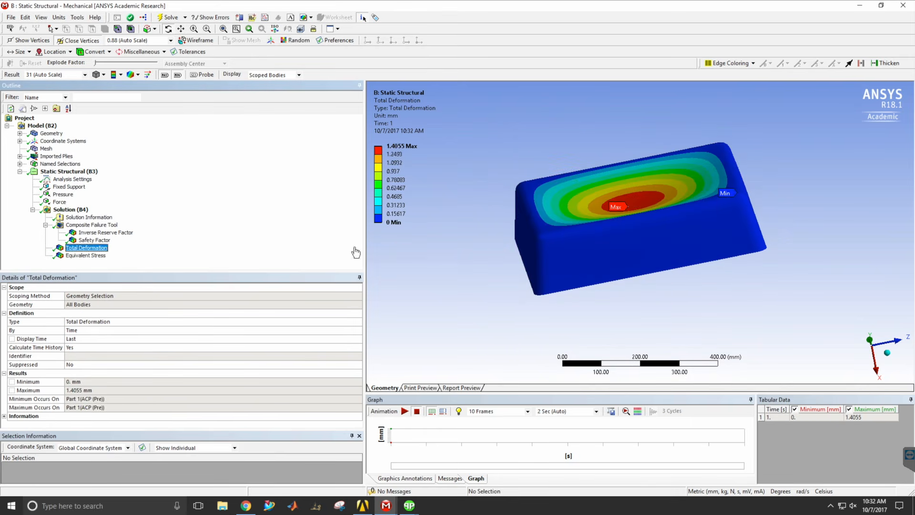
mouse_move(641, 218)
middle_mouse_down()
mouse_move(659, 239)
mouse_move(668, 310)
mouse_move(680, 317)
mouse_move(655, 258)
mouse_move(664, 229)
mouse_move(648, 208)
middle_mouse_up()
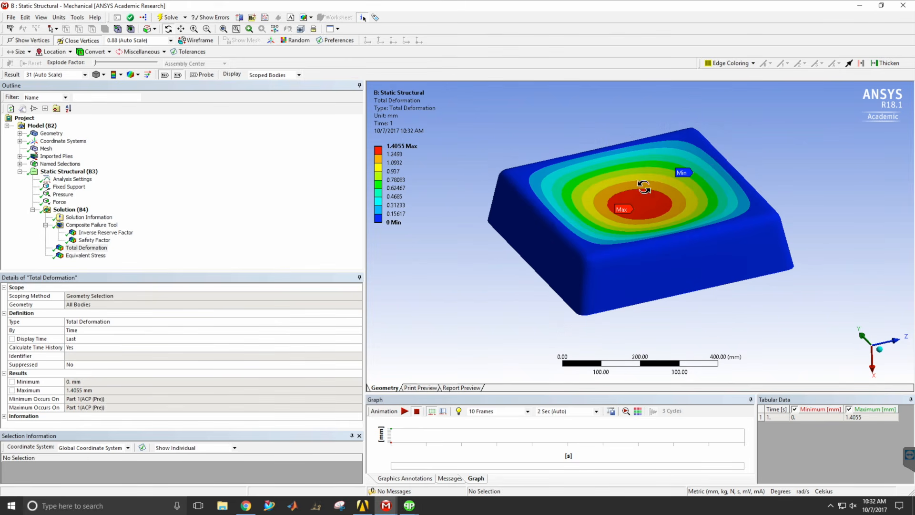
middle_click_drag(645, 253, 691, 298)
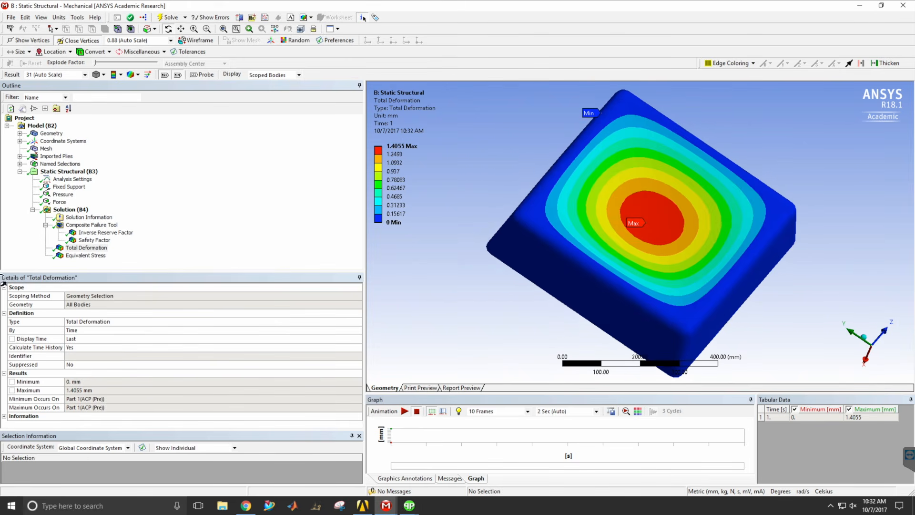
left_click(59, 171)
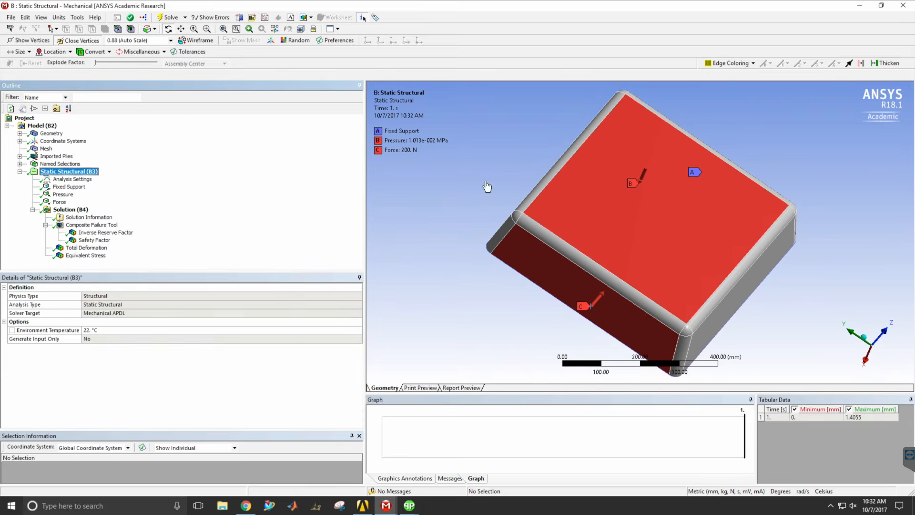
middle_click_drag(556, 190, 620, 182)
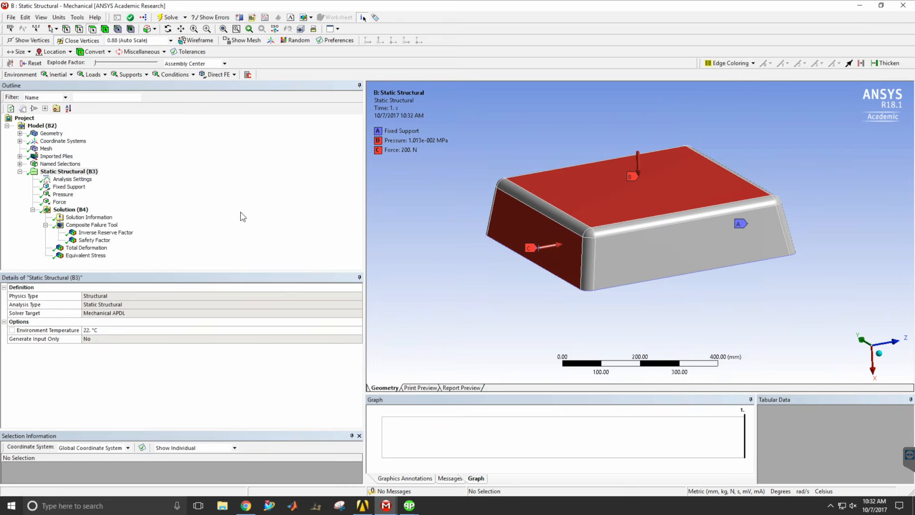
Examine the Composite Failure Tool's Safety Factor result across the tray.
left_click(98, 241)
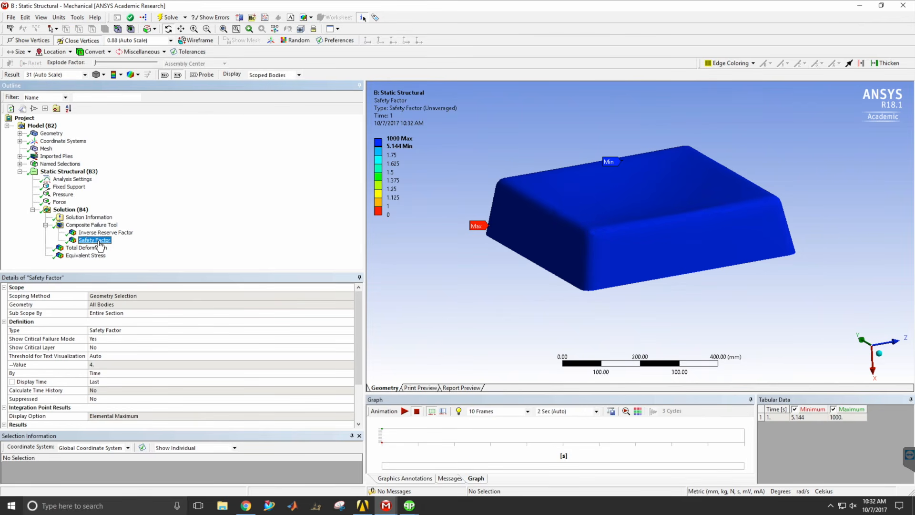
middle_click_drag(699, 190, 696, 194)
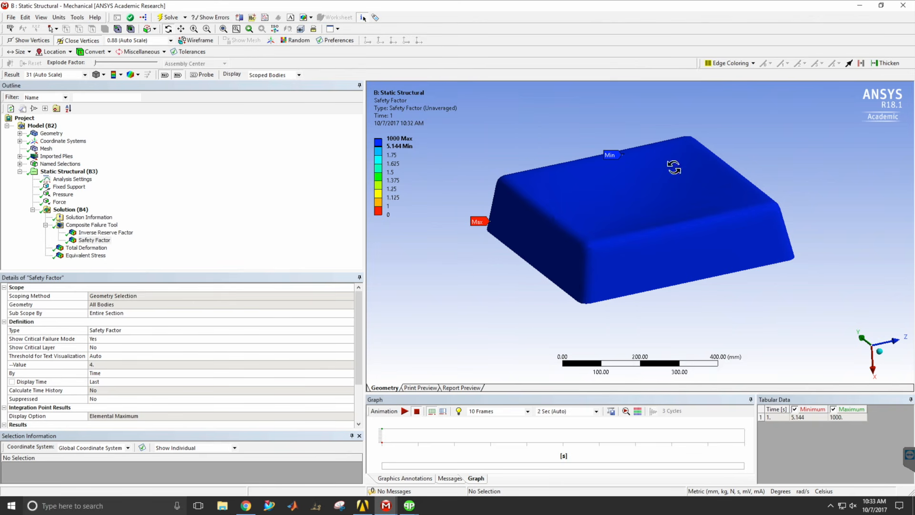
middle_click_drag(717, 234, 693, 234)
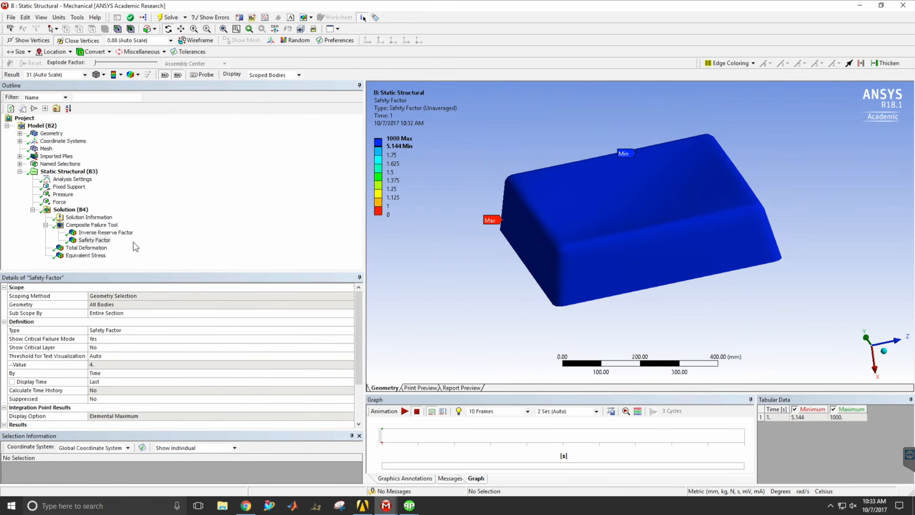
Save the project and check the Workbench project schematic, returning to the Static Structural Mechanical window.
left_click(11, 17)
left_click(21, 49)
left_click(361, 507)
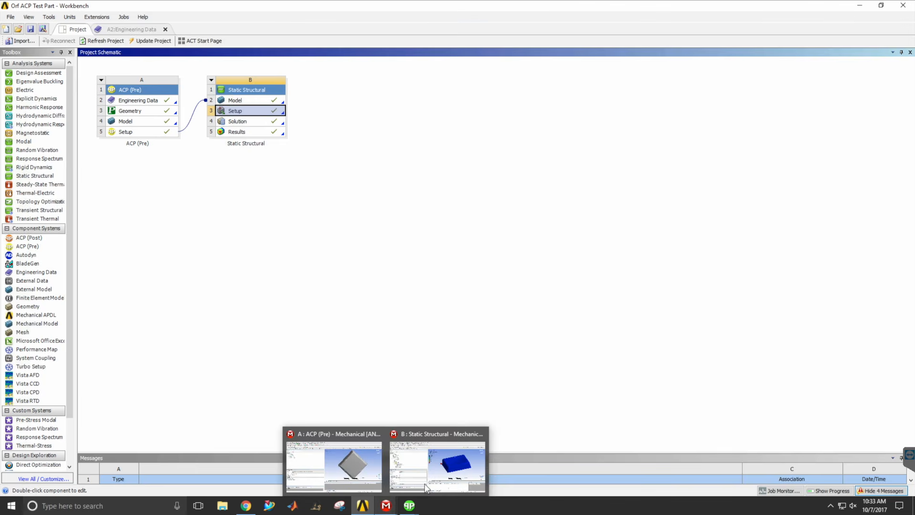
left_click(429, 477)
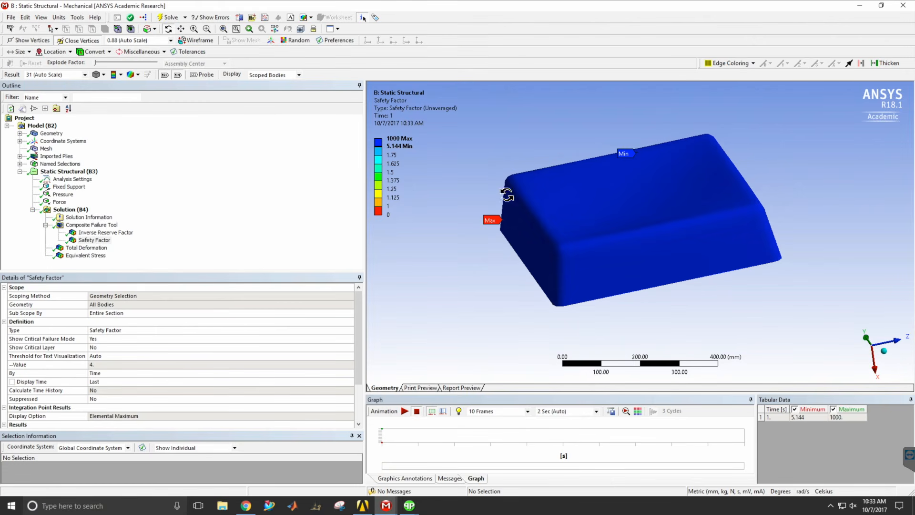